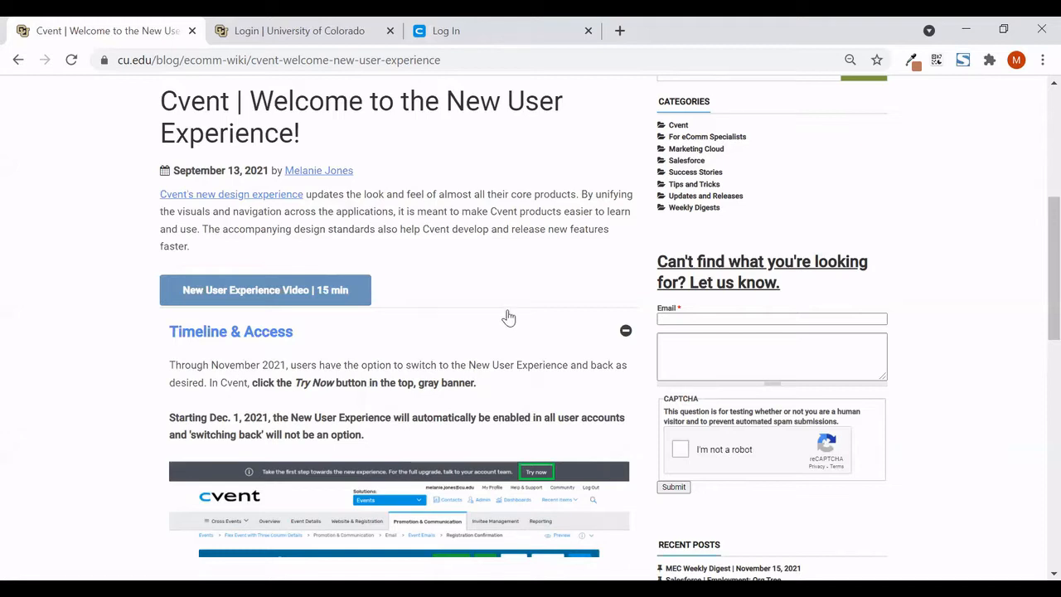
Go to the eComm Login page and open the Cvent login to reach the Events overview.
{"action": "scroll", "coordinate": [509, 318], "scroll_direction": "down", "scroll_amount": 1}
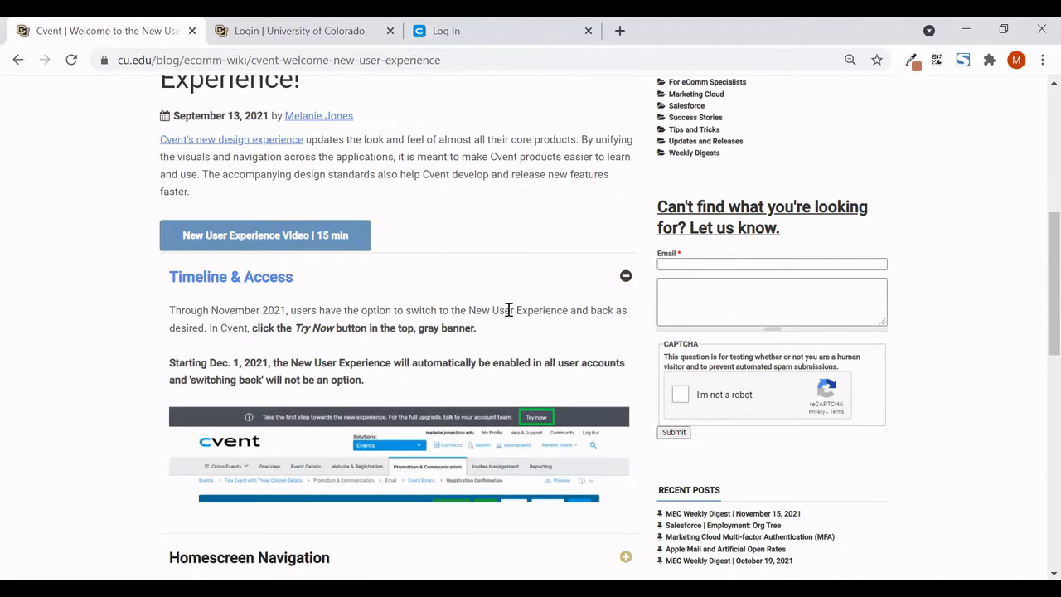
{"action": "scroll", "coordinate": [505, 313], "scroll_direction": "up", "scroll_amount": 2}
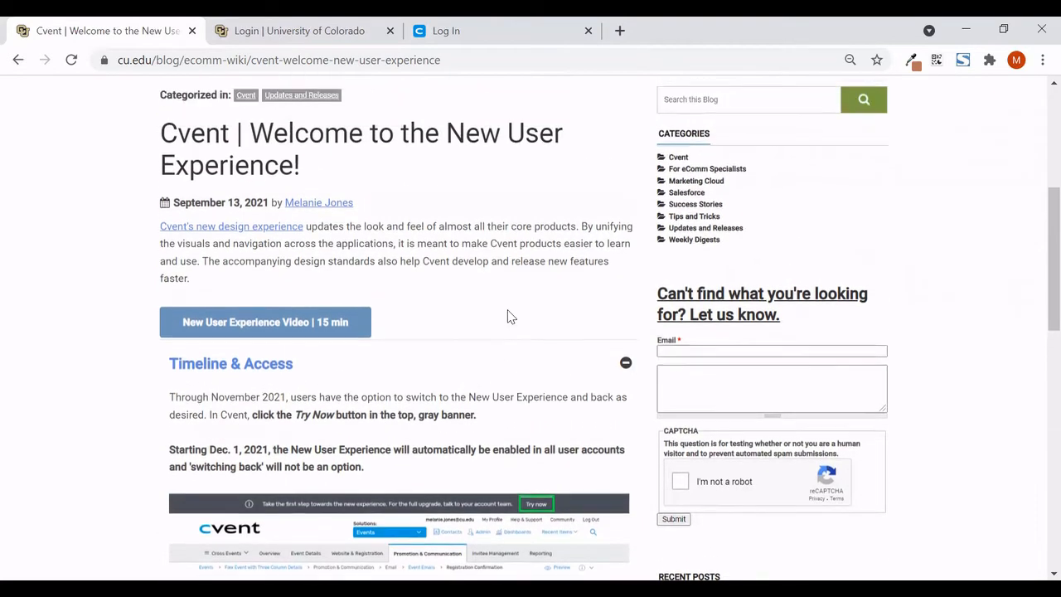
{"action": "scroll", "coordinate": [357, 223], "scroll_direction": "up", "scroll_amount": 5}
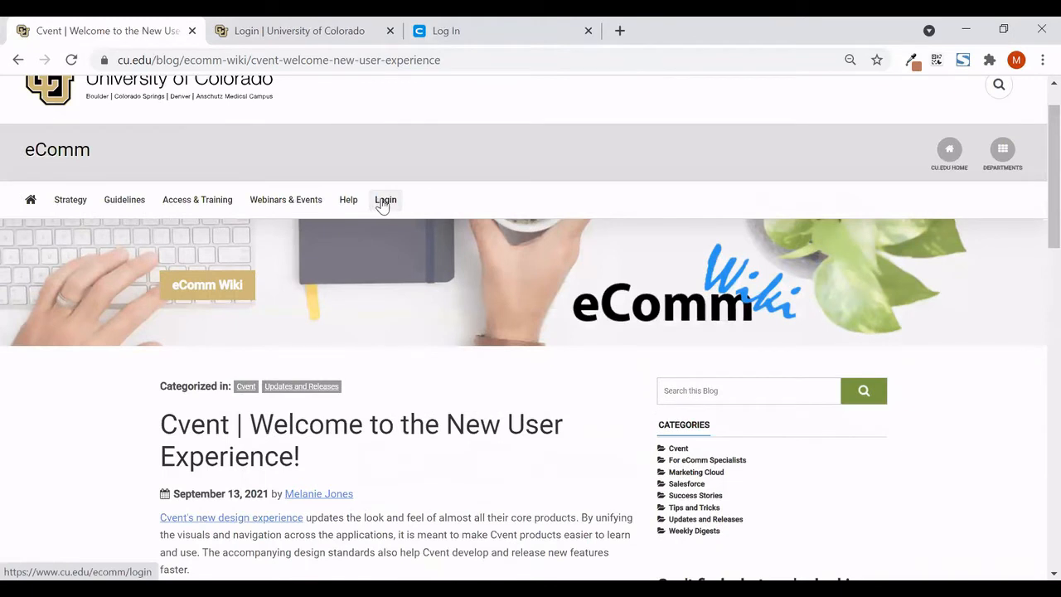
{"action": "left_click", "coordinate": [383, 207]}
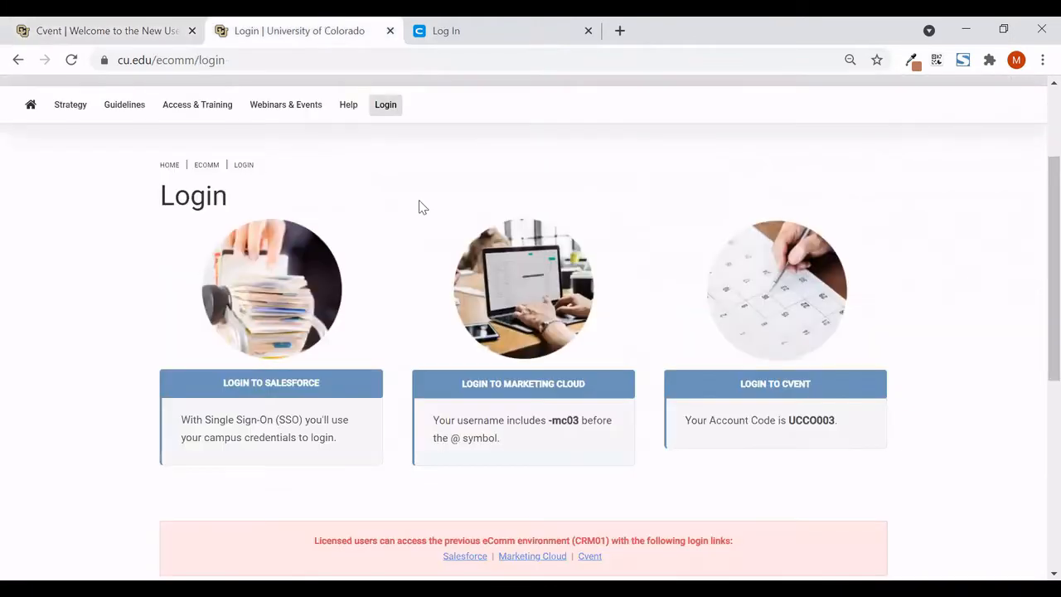
{"action": "left_click", "coordinate": [752, 274]}
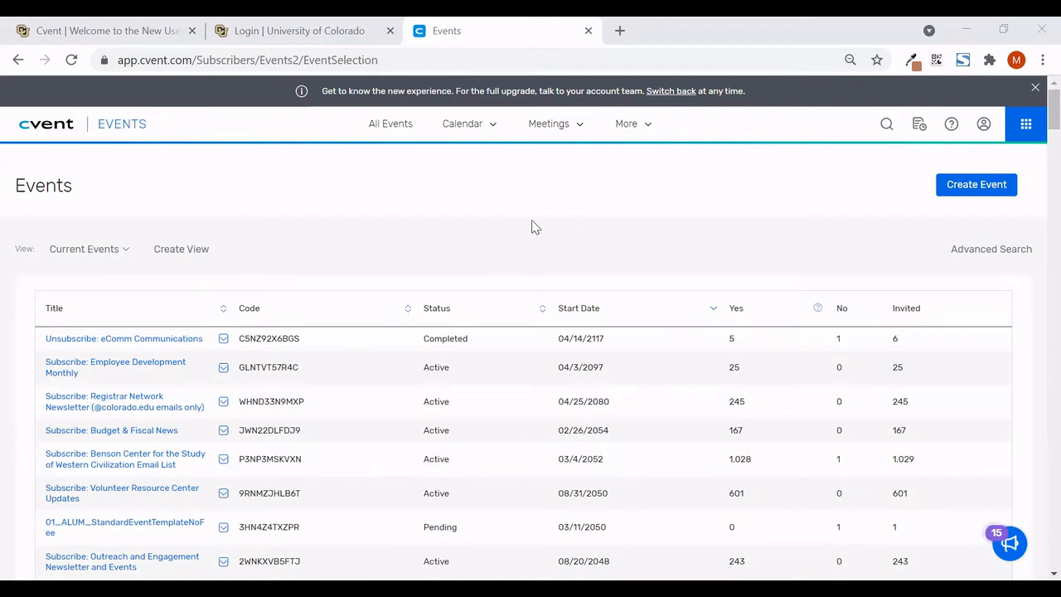
Look at the global search and the recently viewed items, closing each one again.
{"action": "left_click", "coordinate": [885, 126]}
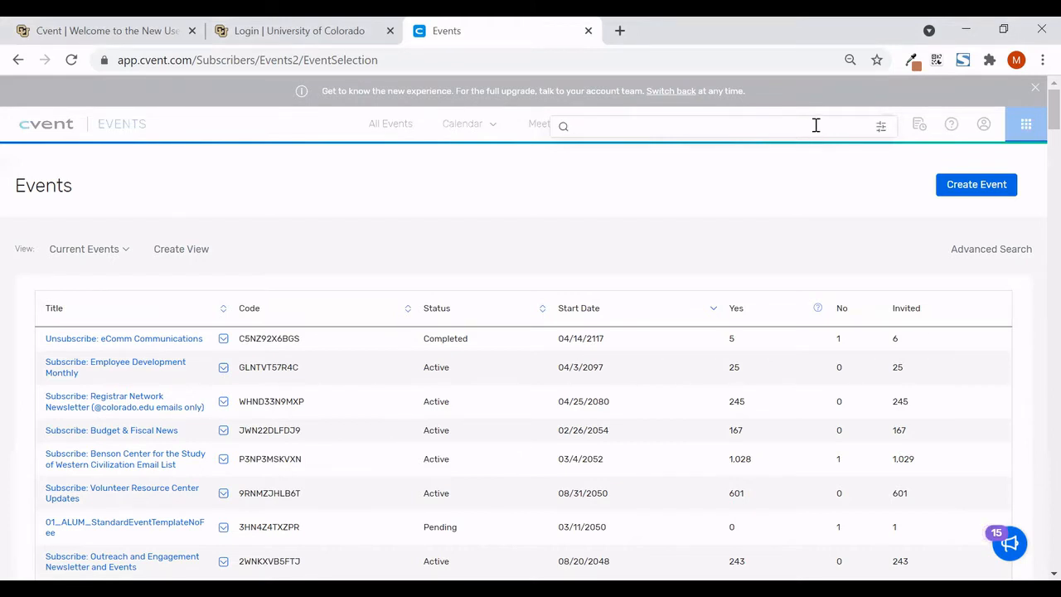
{"action": "key", "text": "Escape"}
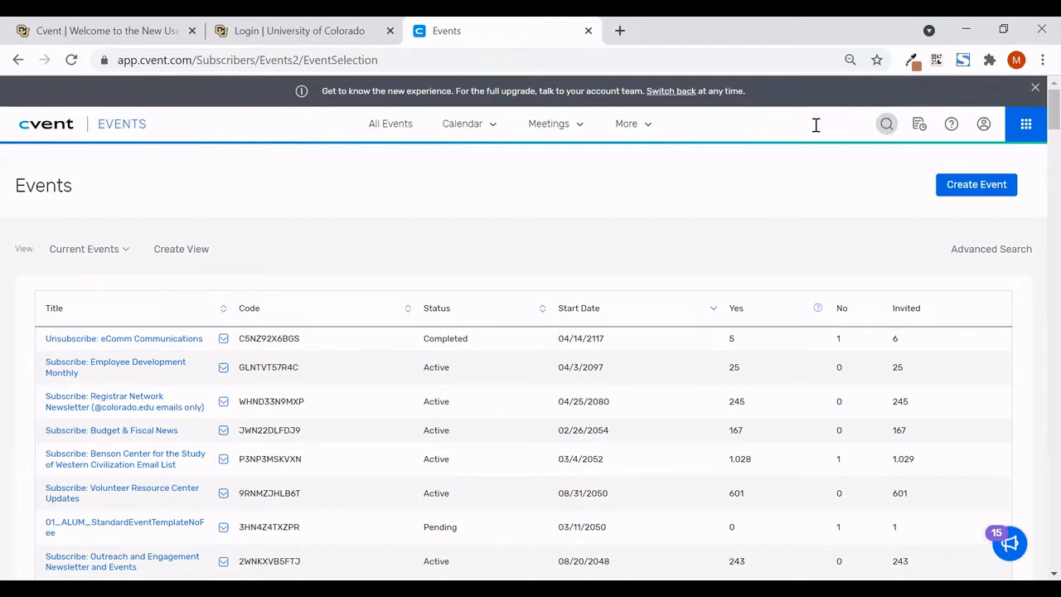
{"action": "left_click", "coordinate": [919, 127]}
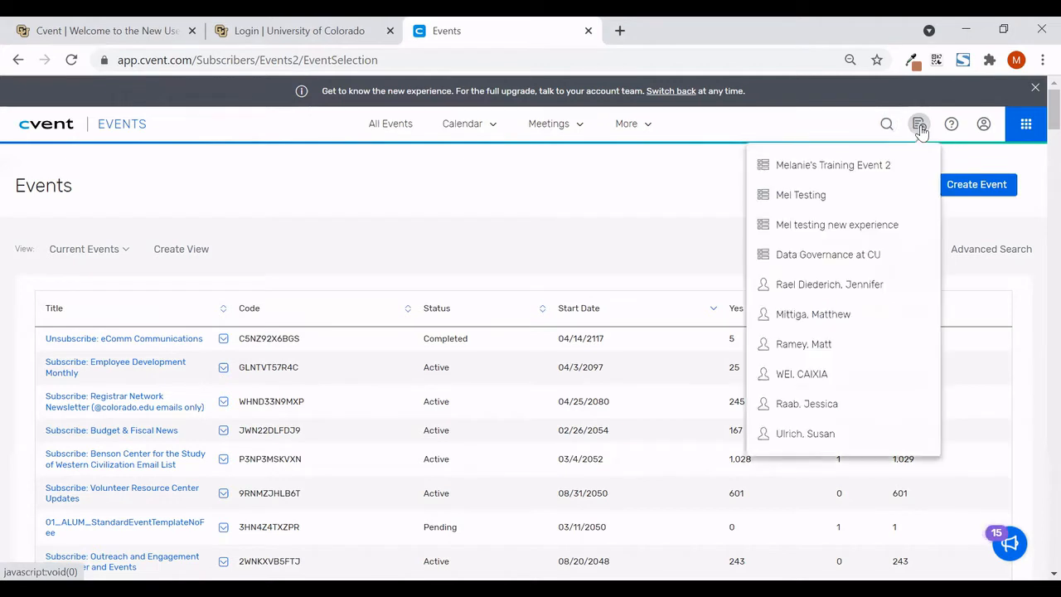
{"action": "left_click", "coordinate": [871, 239]}
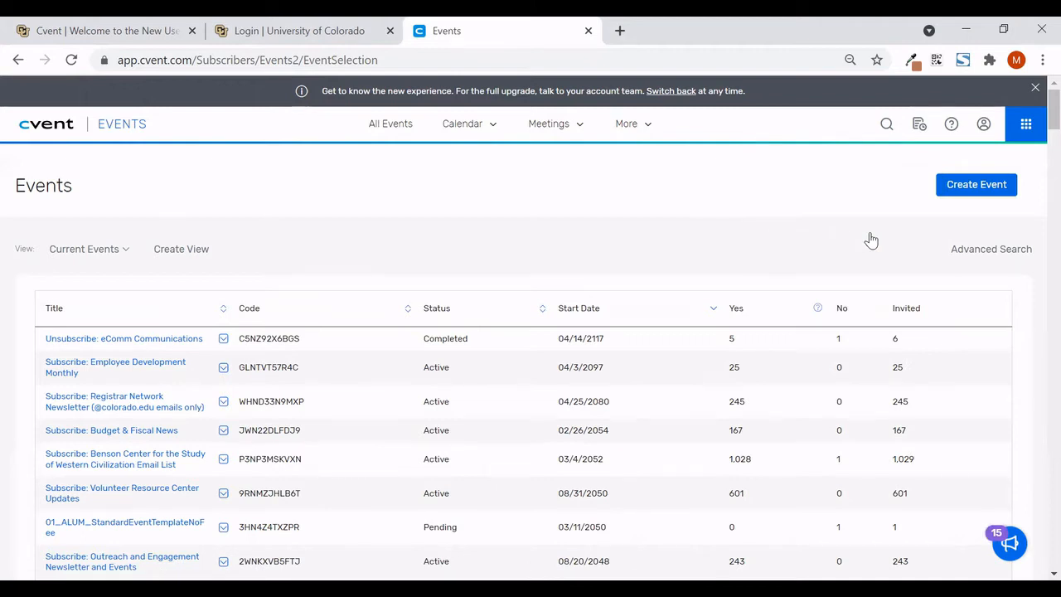
Open Help & Support and search the Knowledge Base for "sessions".
{"action": "left_click", "coordinate": [951, 126]}
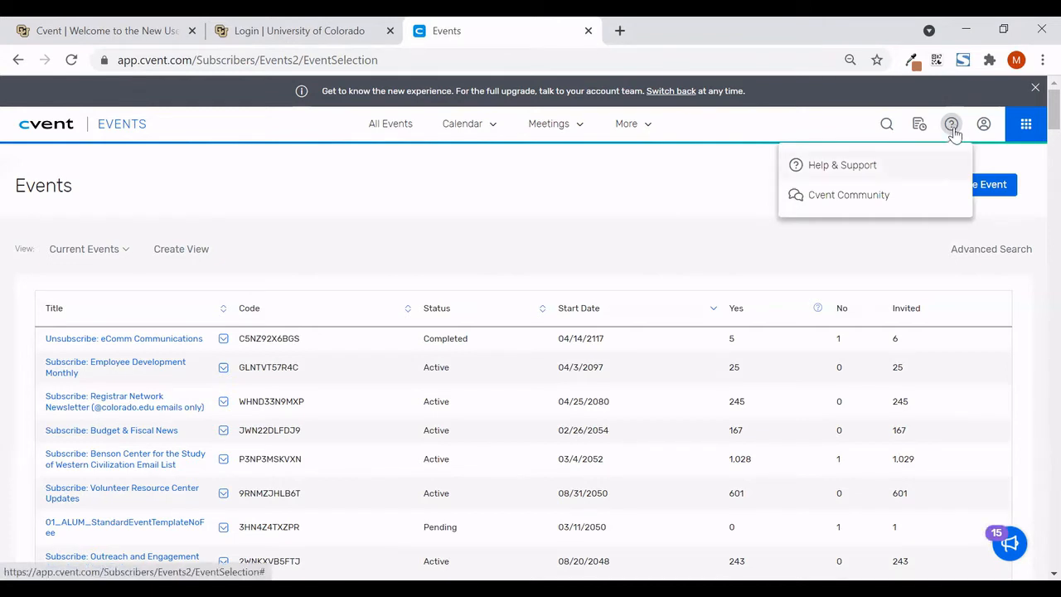
{"action": "left_click", "coordinate": [842, 165]}
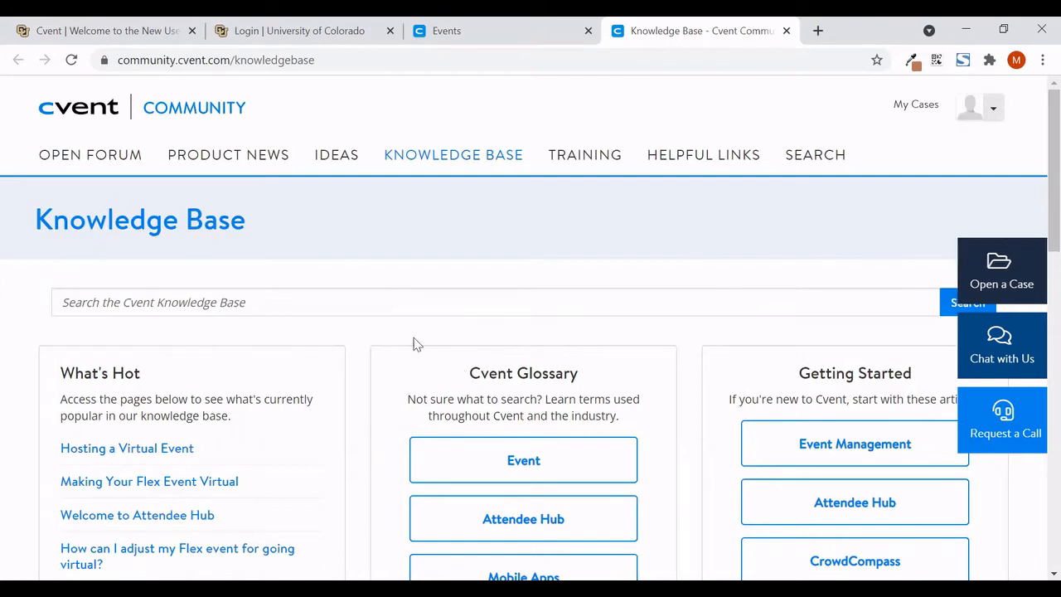
{"action": "left_click", "coordinate": [406, 305]}
{"action": "type", "text": "swession"}
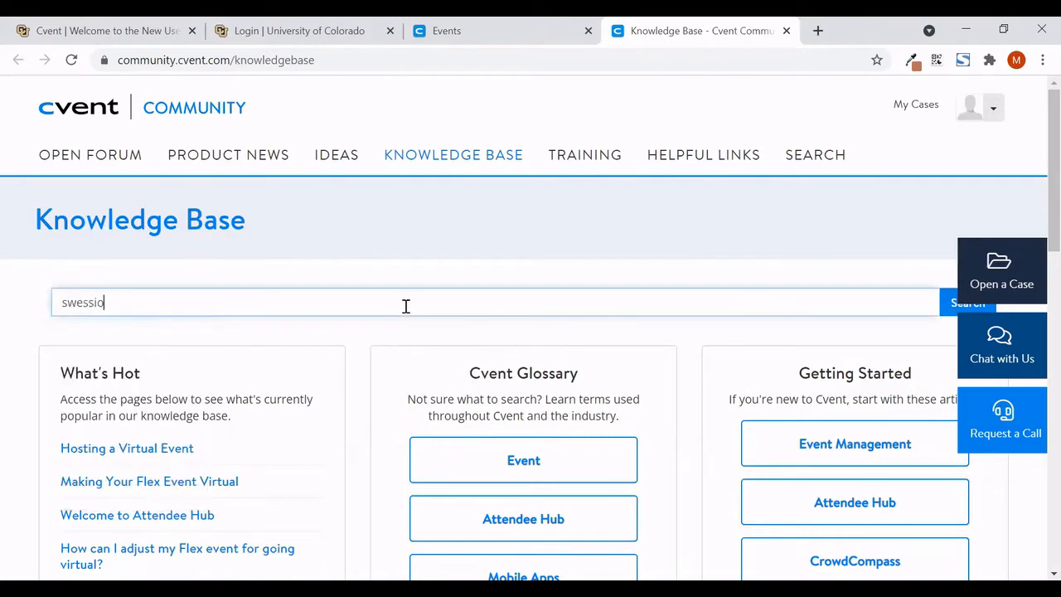
{"action": "key", "text": "BackSpace"}
{"action": "key", "text": "BackSpace"}
{"action": "key", "text": "BackSpace"}
{"action": "key", "text": "BackSpace"}
{"action": "key", "text": "BackSpace"}
{"action": "key", "text": "BackSpace"}
{"action": "key", "text": "BackSpace"}
{"action": "type", "text": "e"}
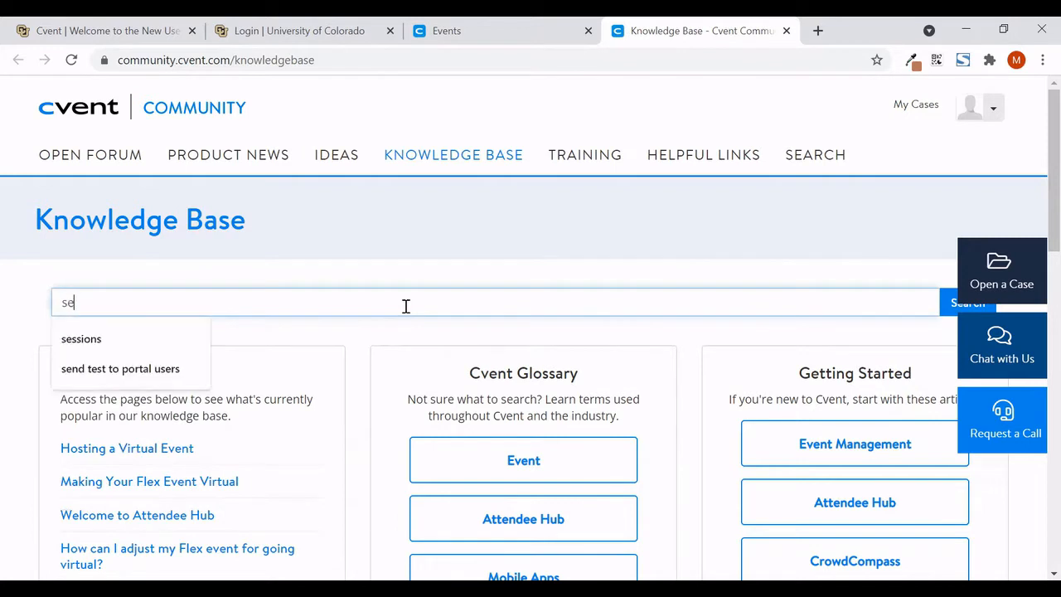
{"action": "type", "text": "ssions"}
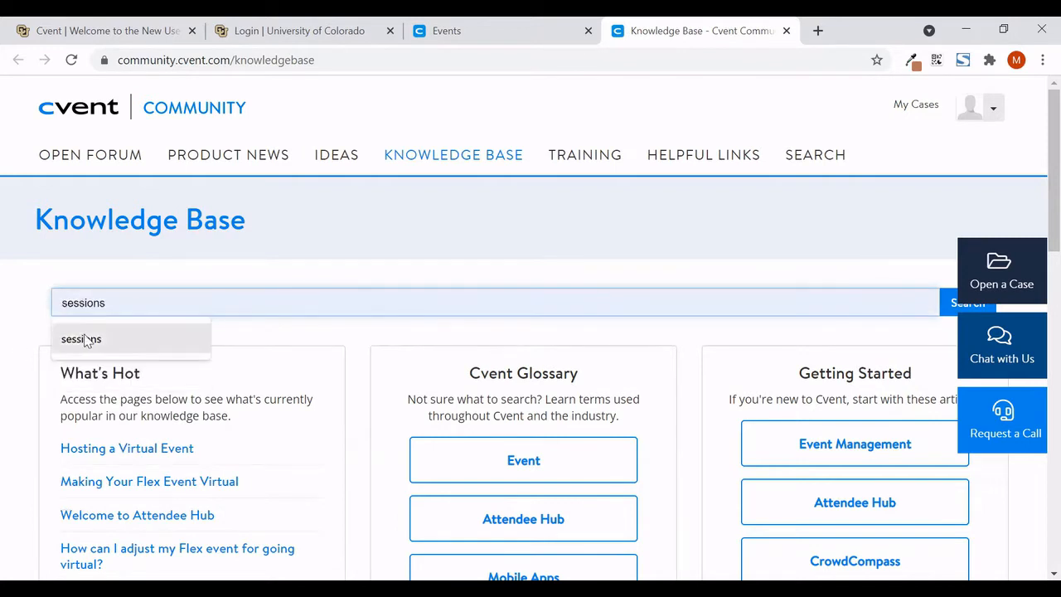
{"action": "left_click", "coordinate": [83, 339]}
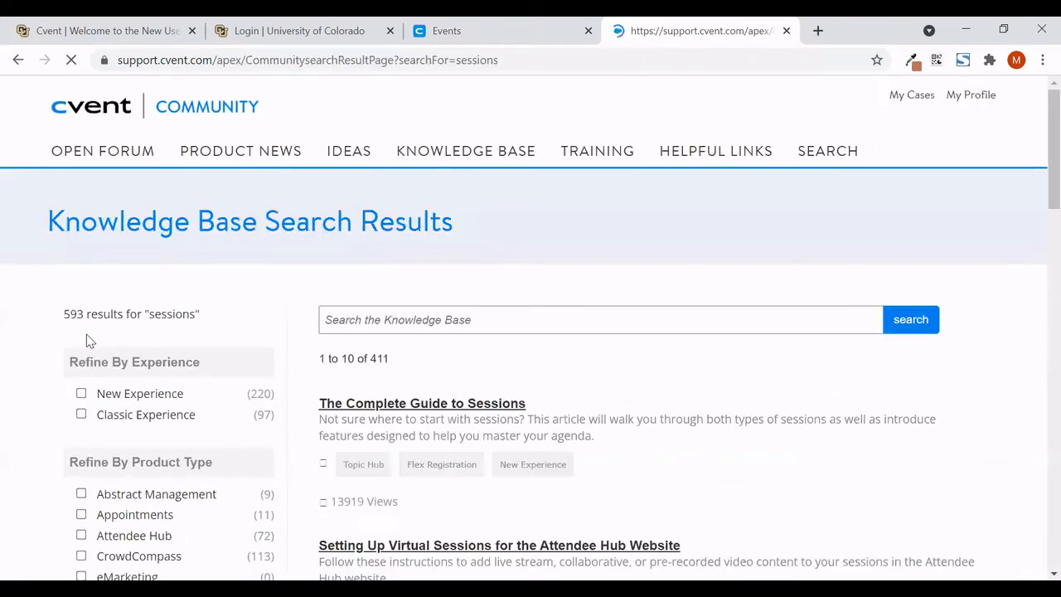
Filter the Knowledge Base search results by New Experience and review the listed articles.
{"action": "scroll", "coordinate": [90, 340], "scroll_direction": "down", "scroll_amount": 2}
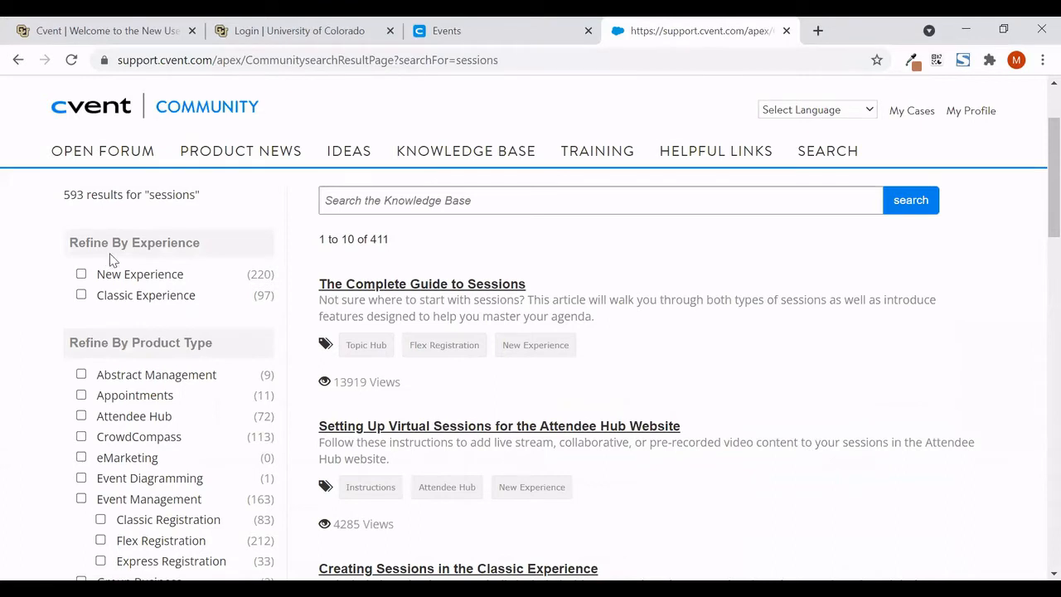
{"action": "left_click", "coordinate": [82, 276]}
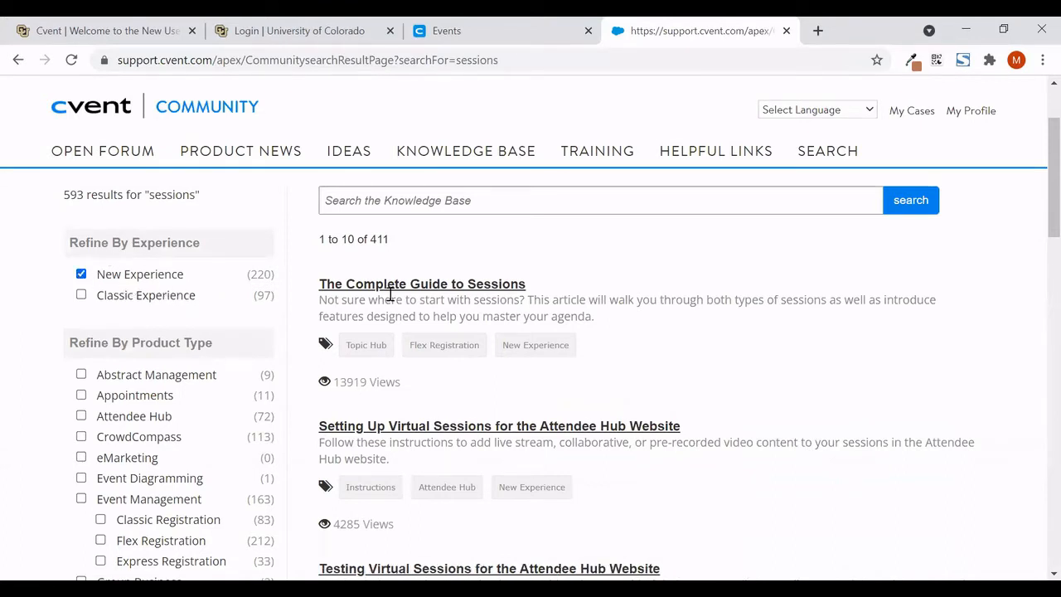
{"action": "scroll", "coordinate": [390, 294], "scroll_direction": "down", "scroll_amount": 3}
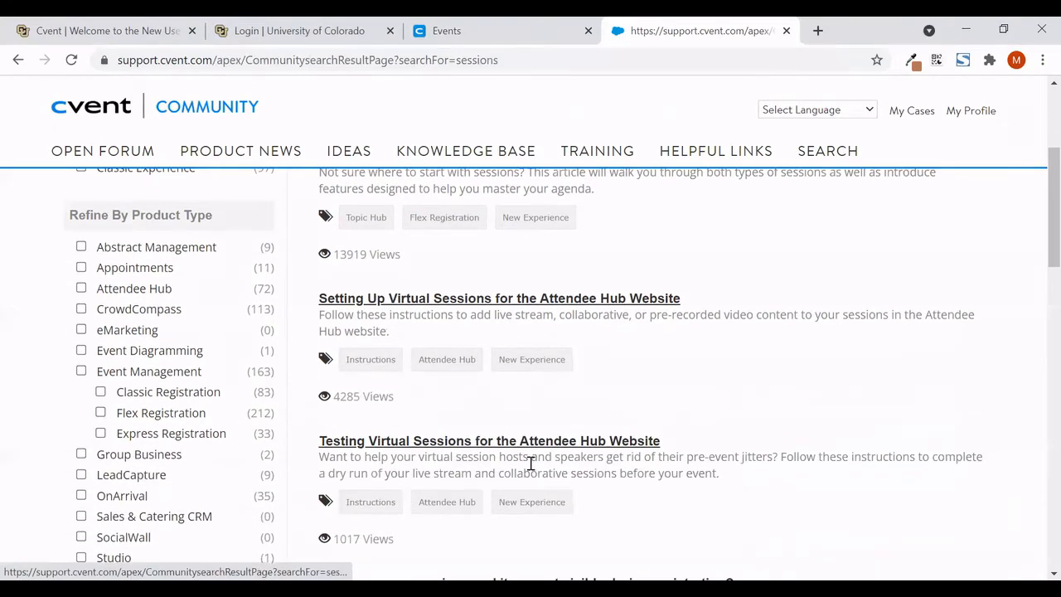
{"action": "scroll", "coordinate": [530, 464], "scroll_direction": "up", "scroll_amount": 3}
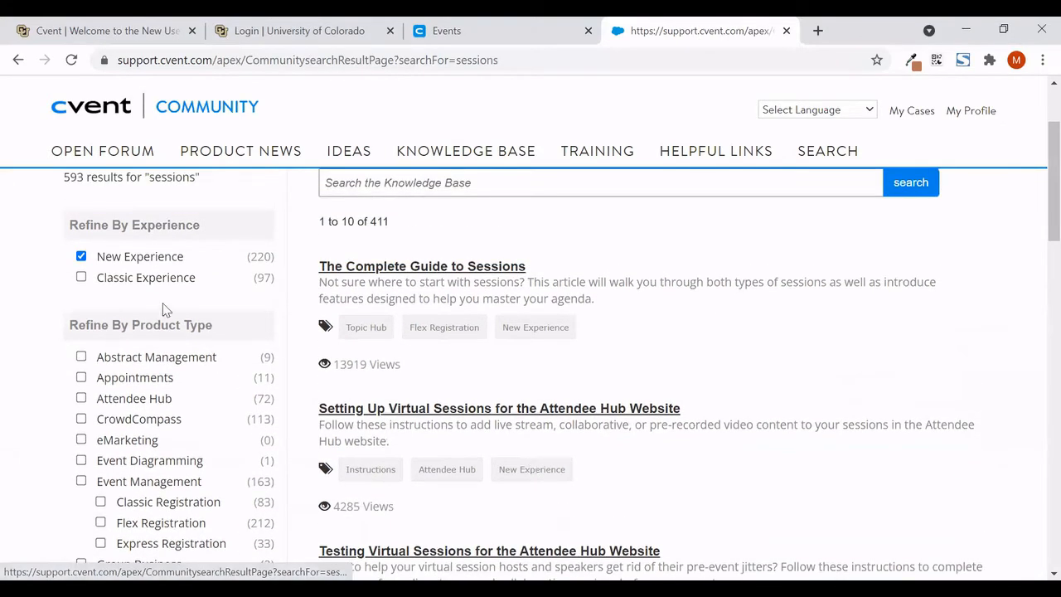
Clear the New Experience filter and open the article "Creating Sessions in the Classic Experience".
{"action": "left_click", "coordinate": [81, 257]}
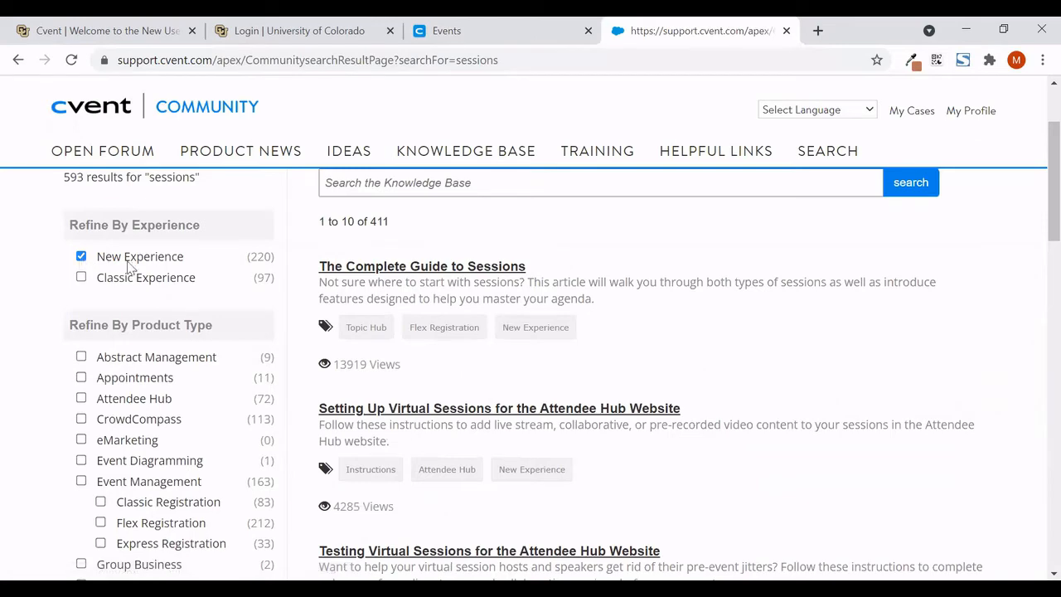
{"action": "scroll", "coordinate": [230, 302], "scroll_direction": "down", "scroll_amount": 3}
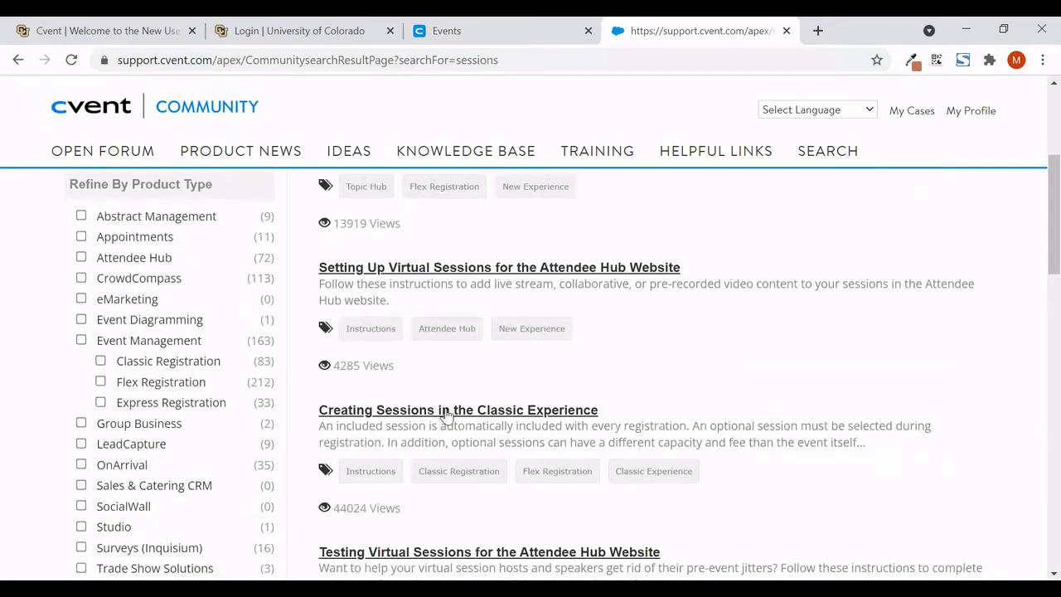
{"action": "left_click", "coordinate": [445, 413]}
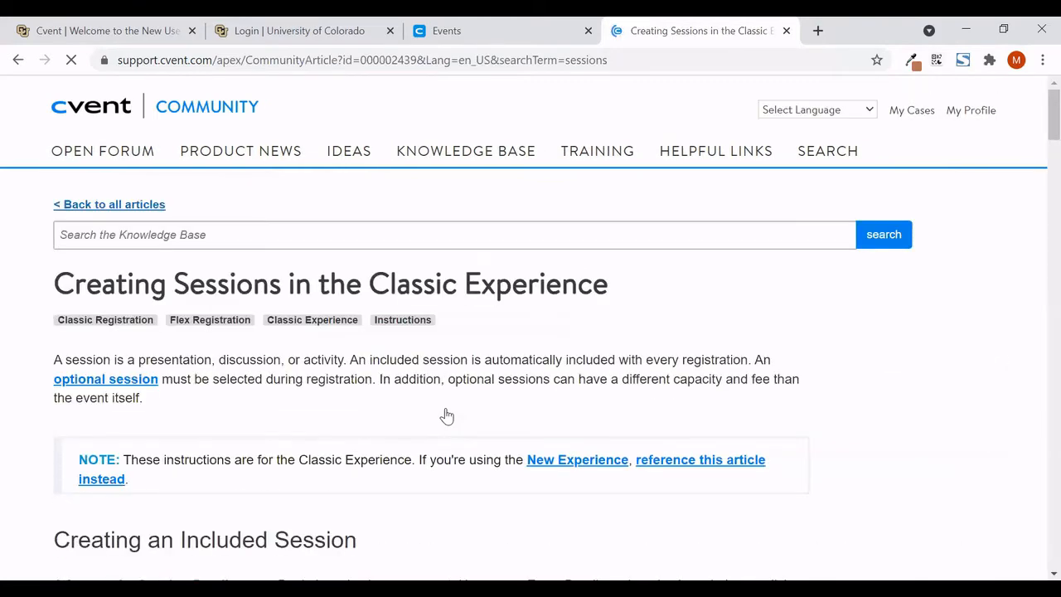
Read the note in the Classic Experience article and follow its reference to the New Experience version.
{"action": "scroll", "coordinate": [445, 416], "scroll_direction": "down", "scroll_amount": 1}
{"action": "left_click_drag", "start_coordinate": [150, 407], "coordinate": [81, 384]}
{"action": "left_click", "coordinate": [189, 396]}
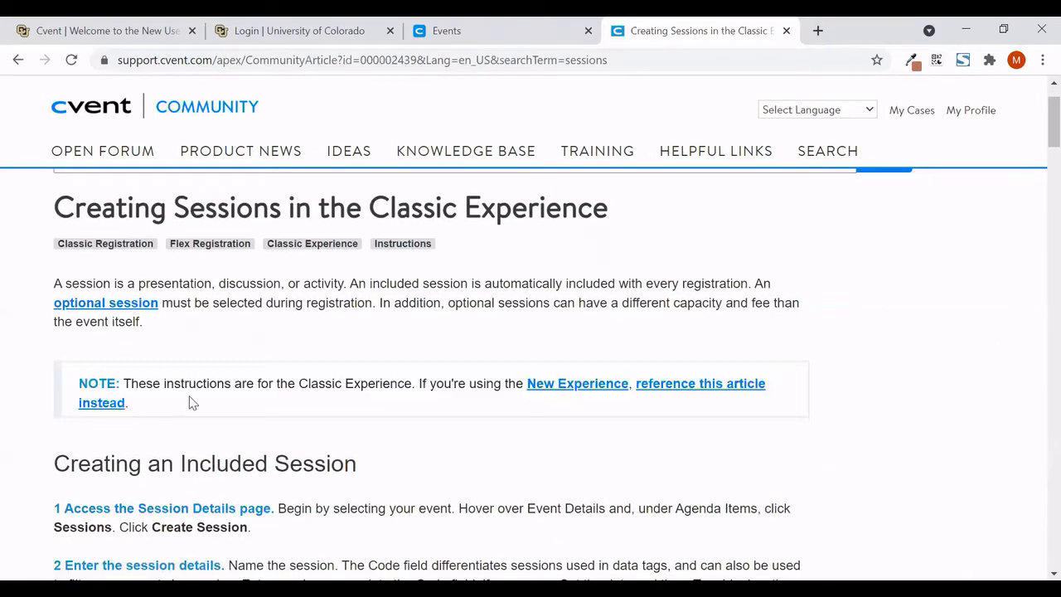
{"action": "left_click", "coordinate": [687, 390]}
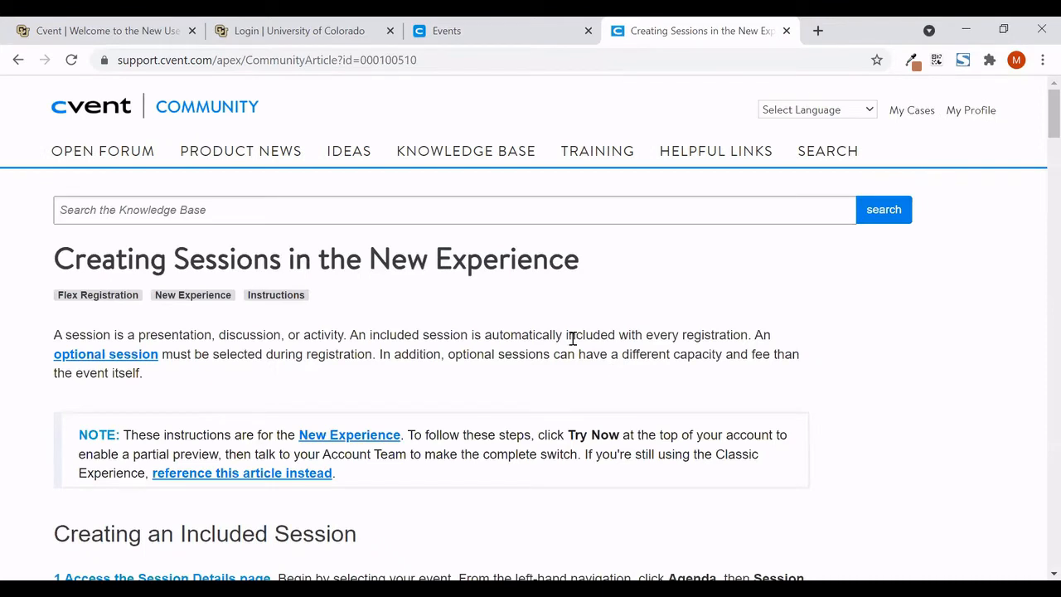
Return to Events and start a new event based on the "Flex Event 1-Pager with Sports Inspiration" template.
{"action": "left_click", "coordinate": [484, 29]}
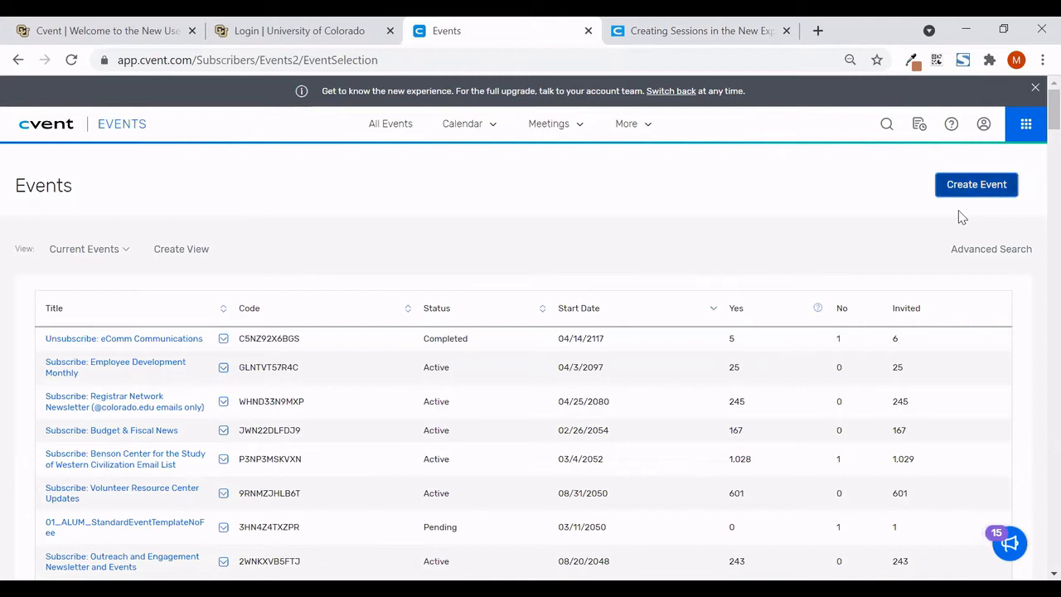
{"action": "left_click", "coordinate": [974, 185]}
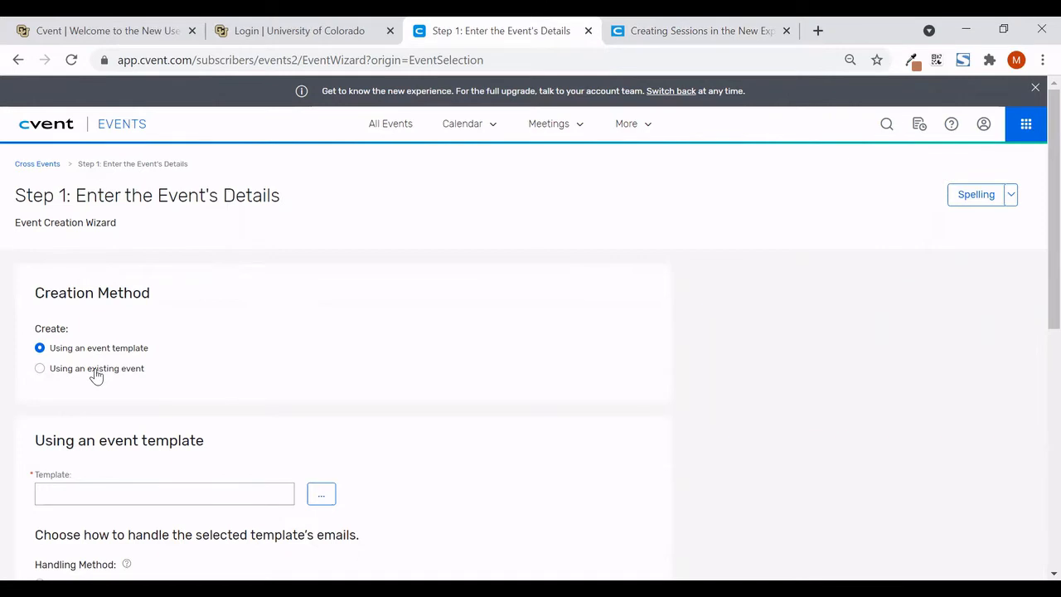
{"action": "left_click", "coordinate": [325, 503]}
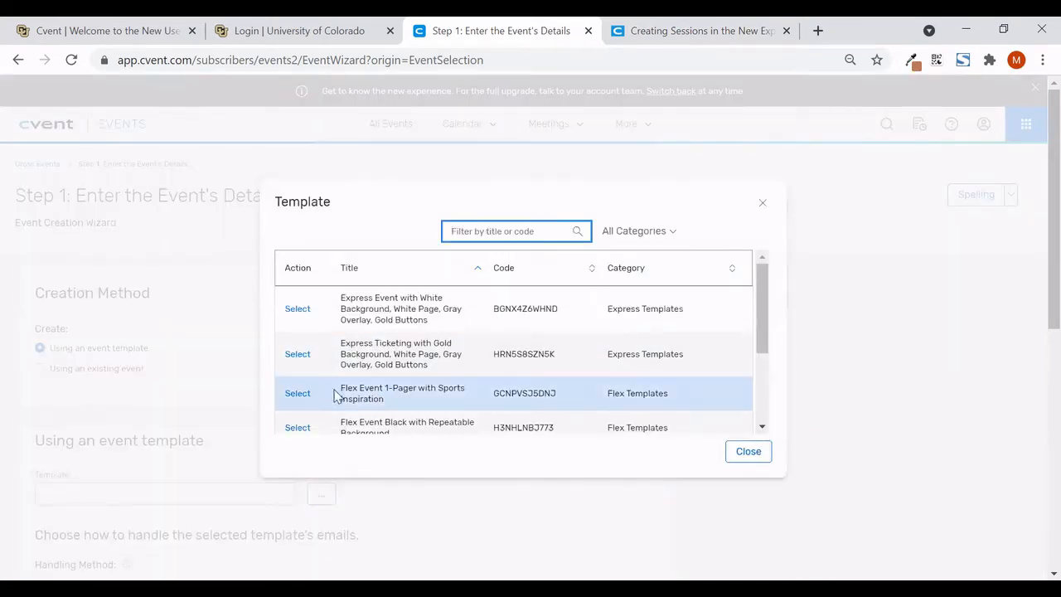
{"action": "left_click", "coordinate": [304, 396]}
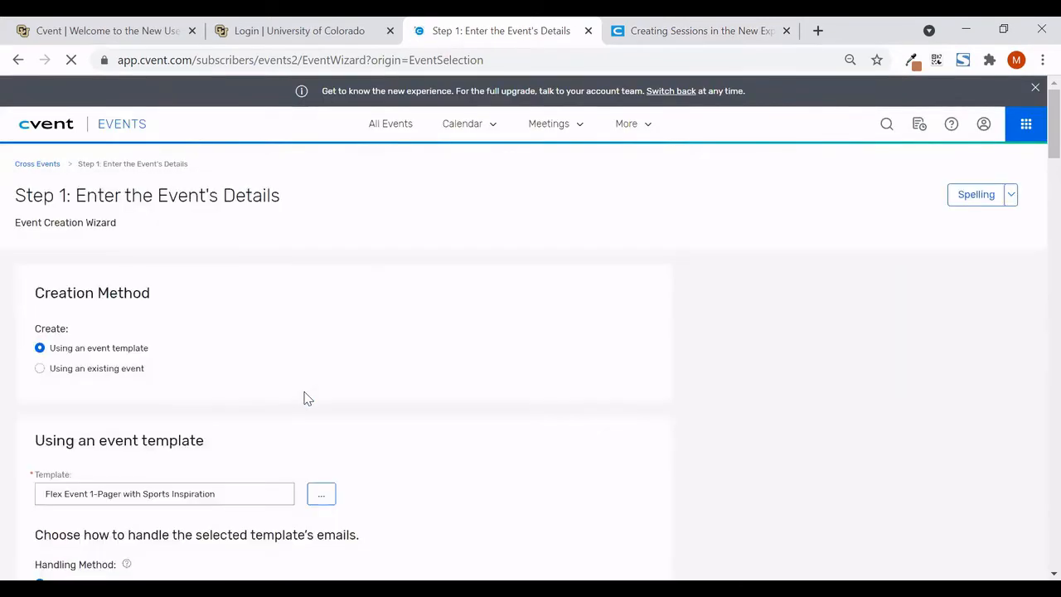
Replace the event title in Basic Information with the presenter's short first name followed by "Training".
{"action": "scroll", "coordinate": [303, 398], "scroll_direction": "down", "scroll_amount": 2}
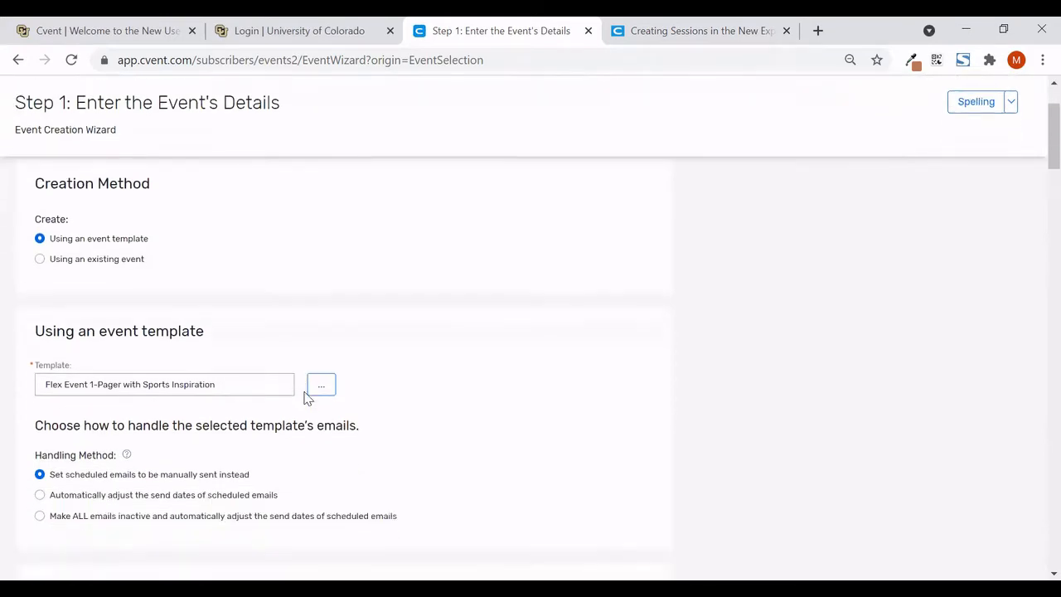
{"action": "scroll", "coordinate": [303, 397], "scroll_direction": "down", "scroll_amount": 2}
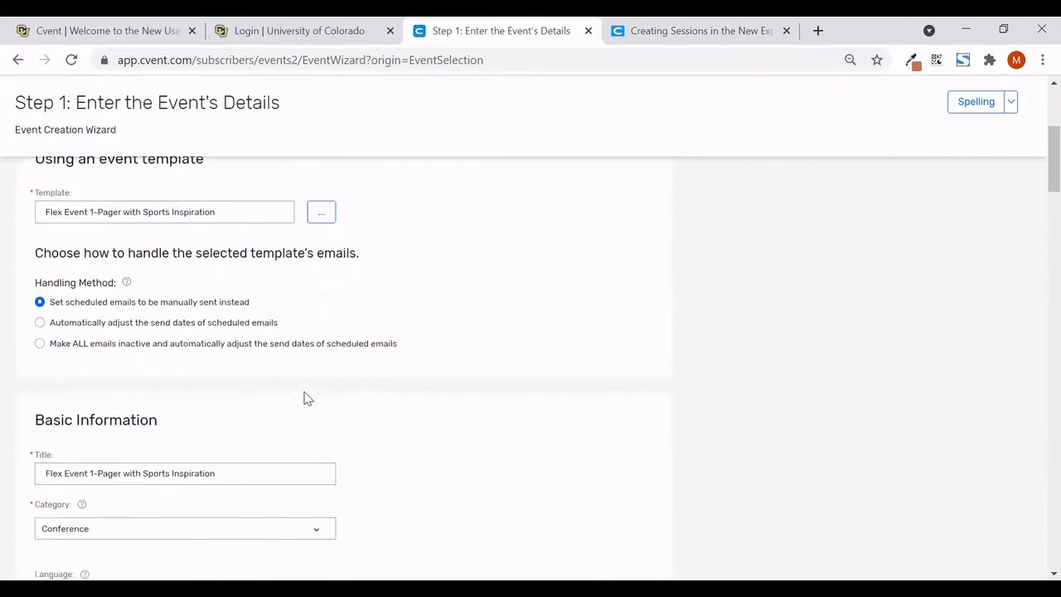
{"action": "scroll", "coordinate": [280, 396], "scroll_direction": "down", "scroll_amount": 1}
{"action": "scroll", "coordinate": [279, 395], "scroll_direction": "down", "scroll_amount": 1}
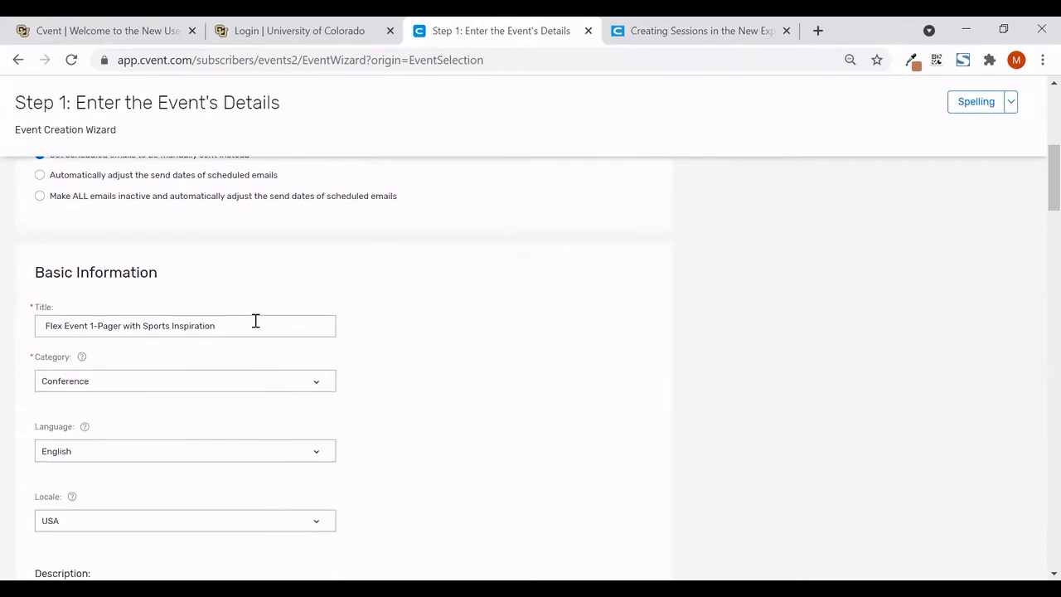
{"action": "left_click", "coordinate": [255, 321]}
{"action": "key", "text": "ctrl+a"}
{"action": "type", "text": "M"}
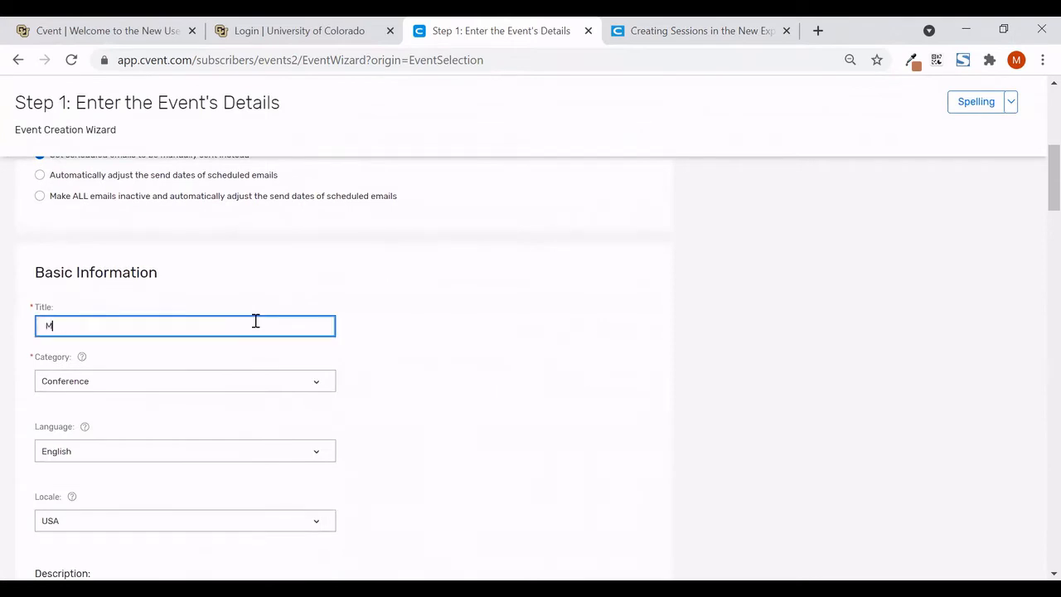
{"action": "type", "text": "el Training"}
Review the remaining event details down to Custom Event Fields and examine the Your Campus options.
{"action": "scroll", "coordinate": [254, 321], "scroll_direction": "down", "scroll_amount": 1}
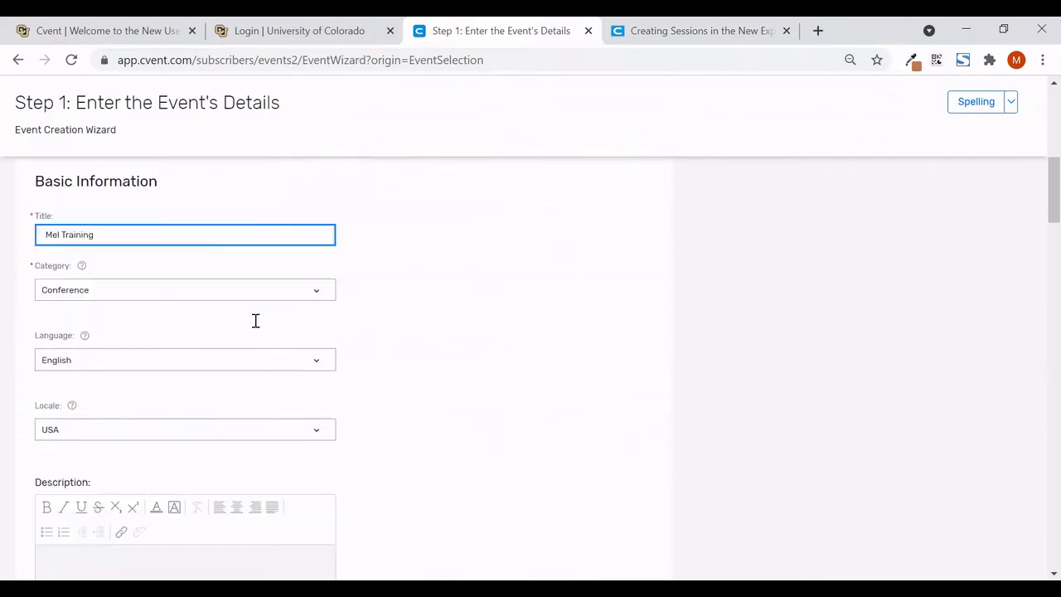
{"action": "scroll", "coordinate": [207, 401], "scroll_direction": "down", "scroll_amount": 8}
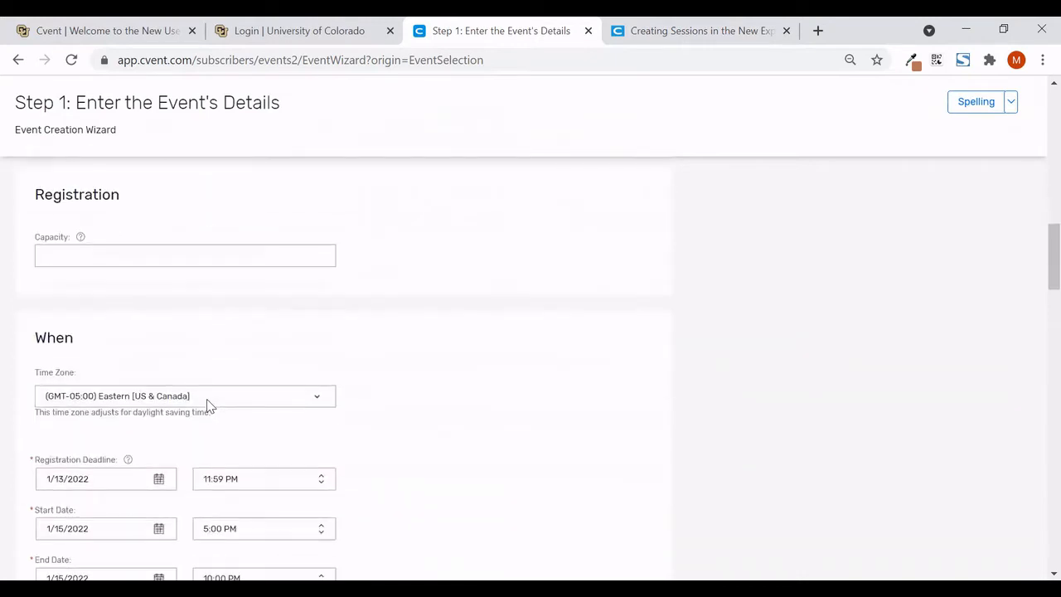
{"action": "scroll", "coordinate": [210, 405], "scroll_direction": "down", "scroll_amount": 5}
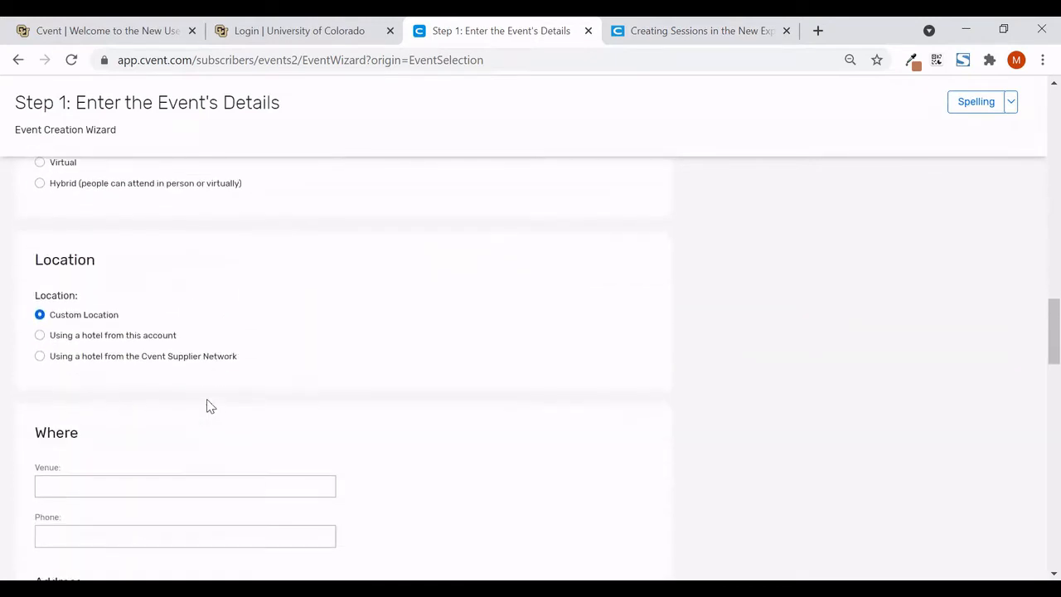
{"action": "scroll", "coordinate": [210, 405], "scroll_direction": "down", "scroll_amount": 6}
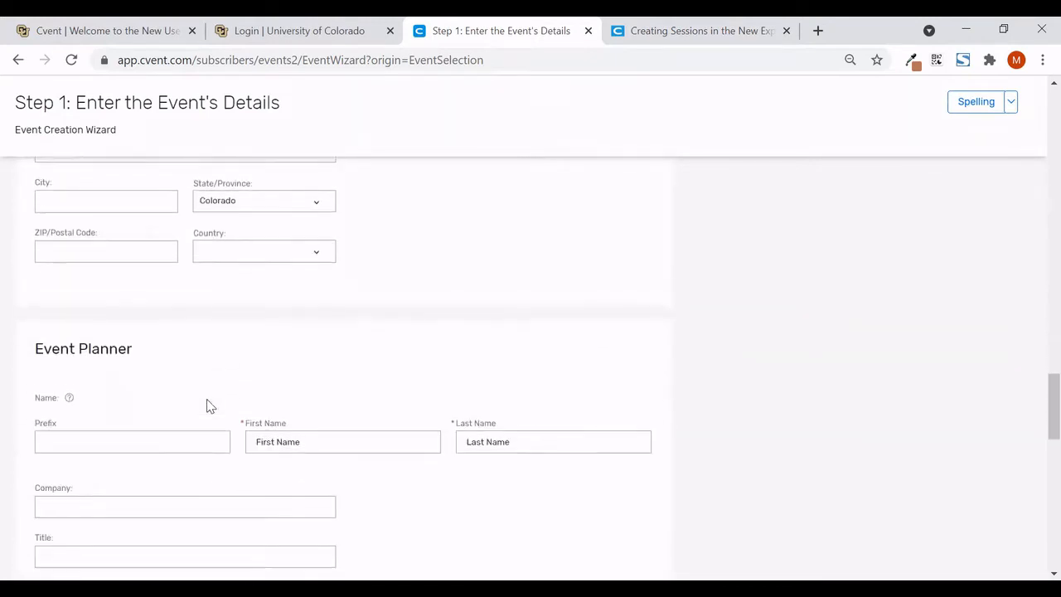
{"action": "scroll", "coordinate": [210, 405], "scroll_direction": "down", "scroll_amount": 5}
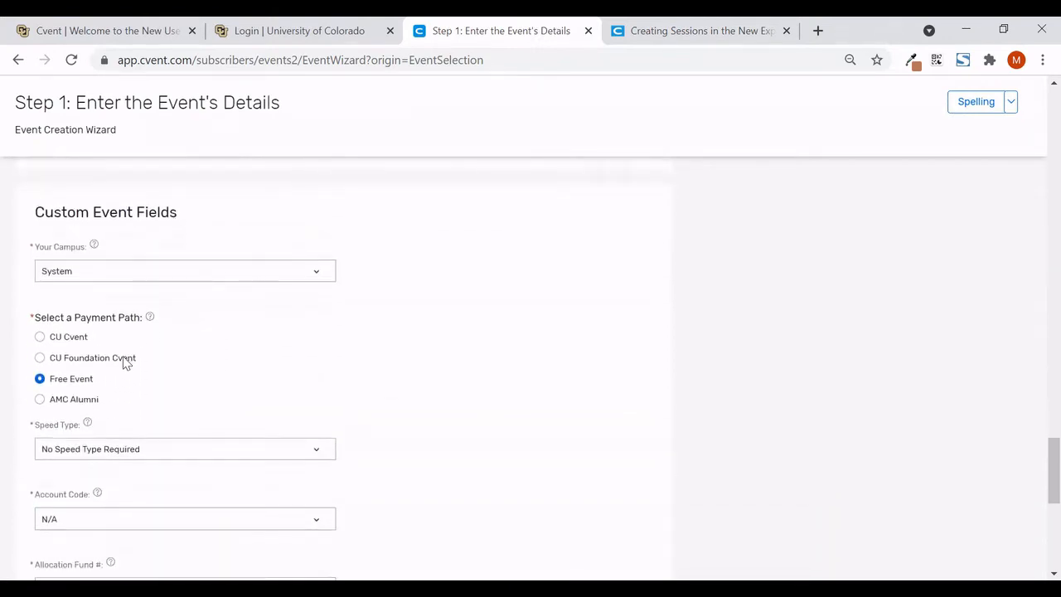
{"action": "left_click", "coordinate": [262, 280]}
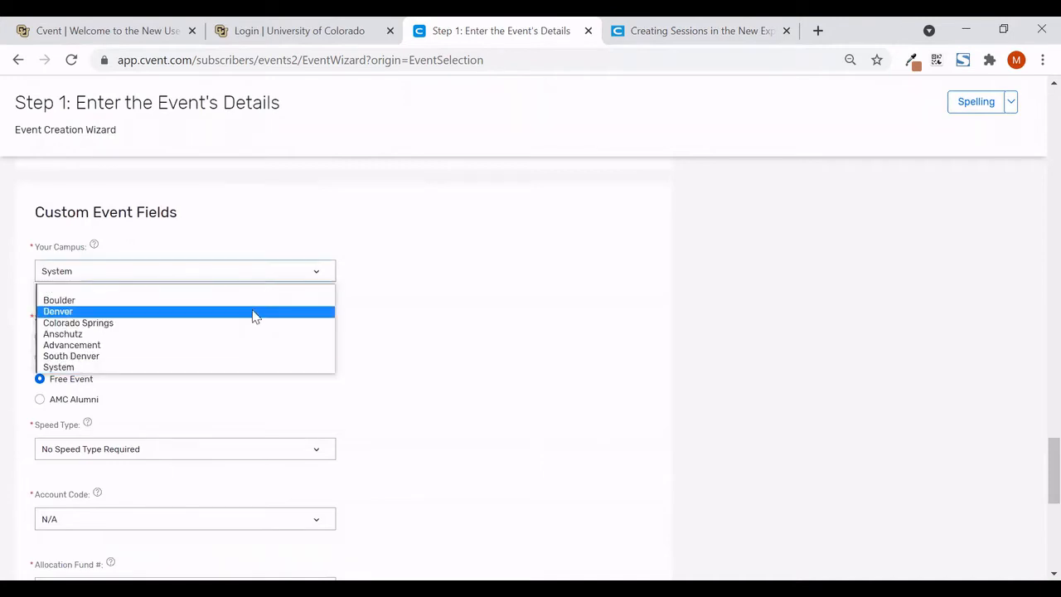
{"action": "left_click", "coordinate": [216, 396]}
Keep the Free Event payment path and its related custom fields, and continue to the event feature selection.
{"action": "scroll", "coordinate": [525, 445], "scroll_direction": "down", "scroll_amount": 2}
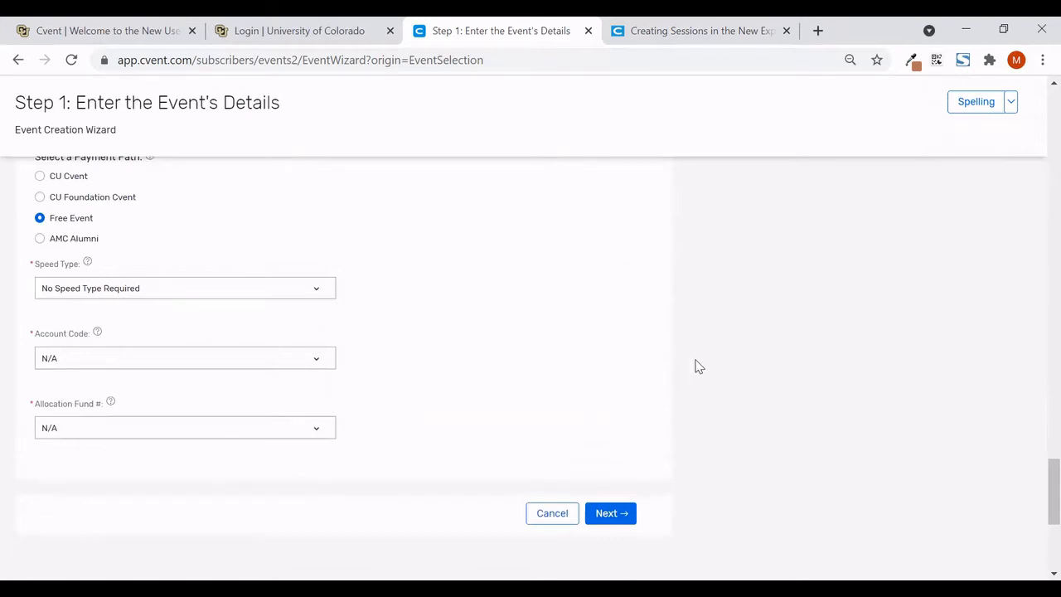
{"action": "scroll", "coordinate": [696, 366], "scroll_direction": "up", "scroll_amount": 1}
{"action": "scroll", "coordinate": [696, 367], "scroll_direction": "down", "scroll_amount": 1}
{"action": "scroll", "coordinate": [696, 366], "scroll_direction": "down", "scroll_amount": 2}
{"action": "left_click", "coordinate": [606, 323]}
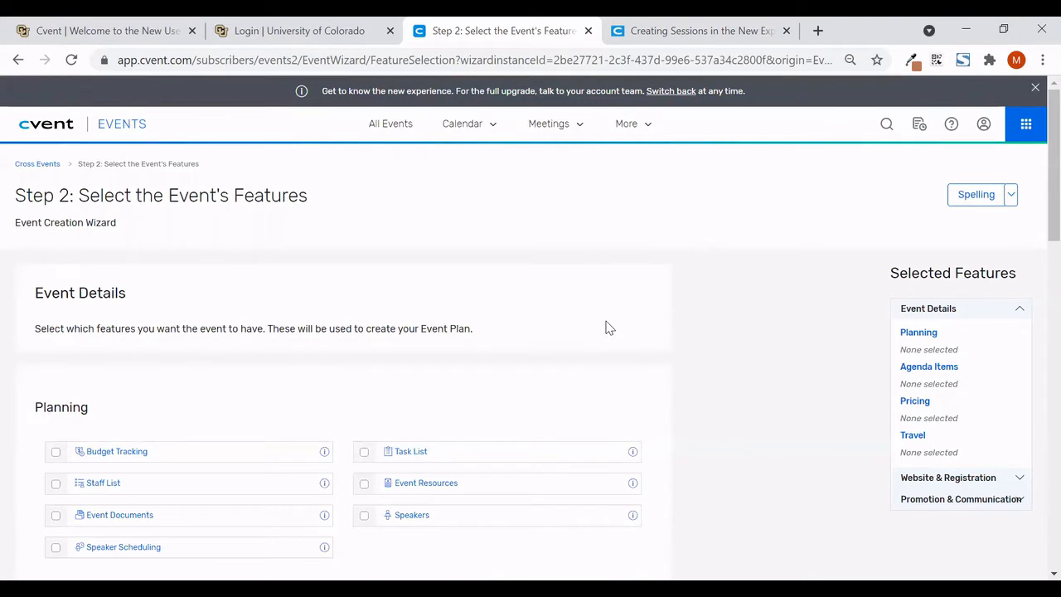
Leave all Event Details features unselected and continue to the Website & Registration features.
{"action": "scroll", "coordinate": [606, 327], "scroll_direction": "down", "scroll_amount": 1}
{"action": "scroll", "coordinate": [606, 327], "scroll_direction": "down", "scroll_amount": 2}
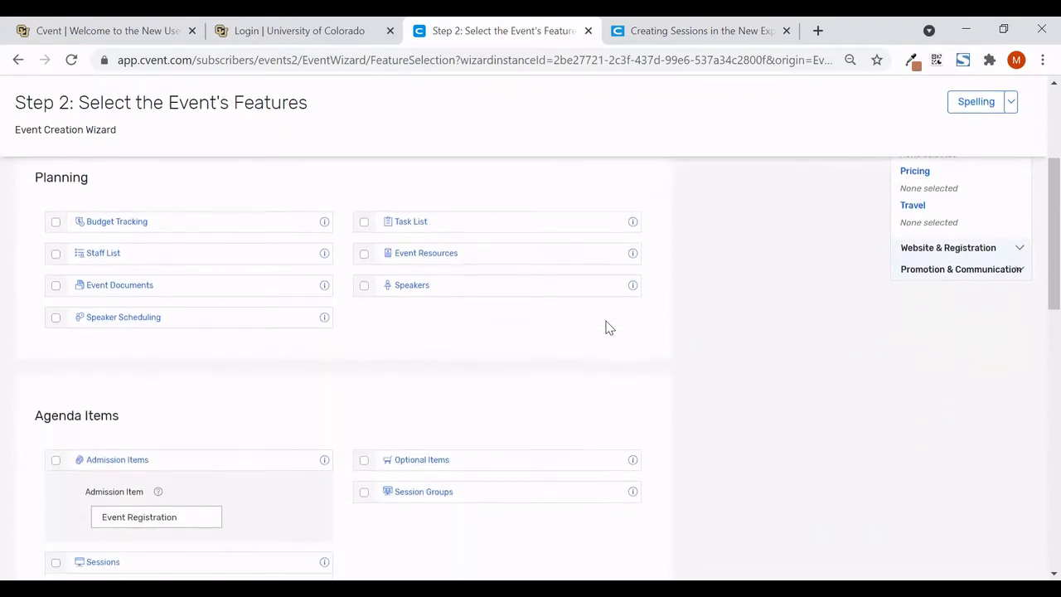
{"action": "scroll", "coordinate": [605, 327], "scroll_direction": "down", "scroll_amount": 1}
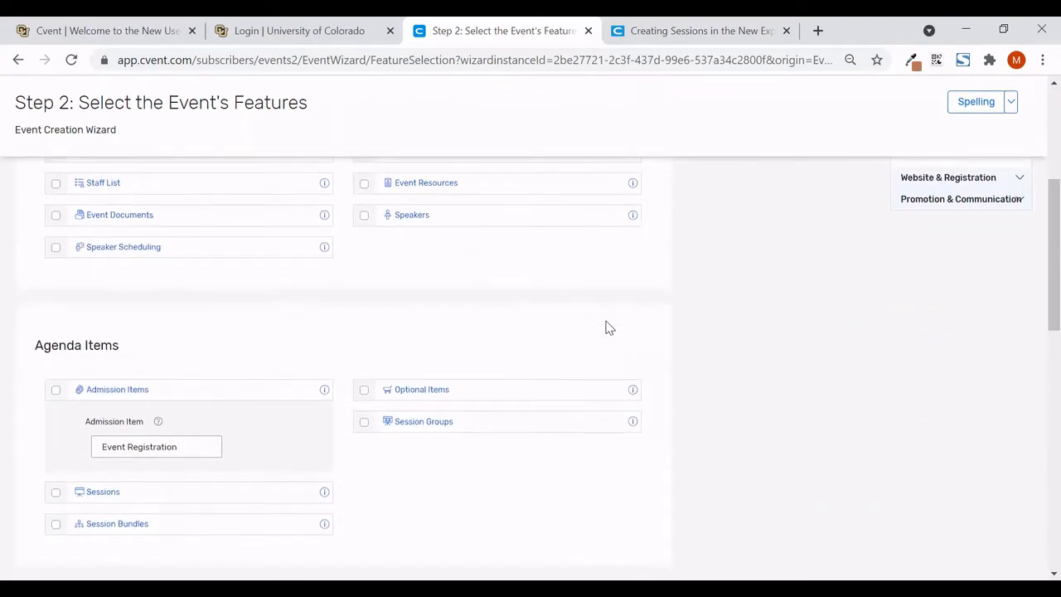
{"action": "scroll", "coordinate": [606, 328], "scroll_direction": "down", "scroll_amount": 5}
{"action": "scroll", "coordinate": [606, 327], "scroll_direction": "down", "scroll_amount": 3}
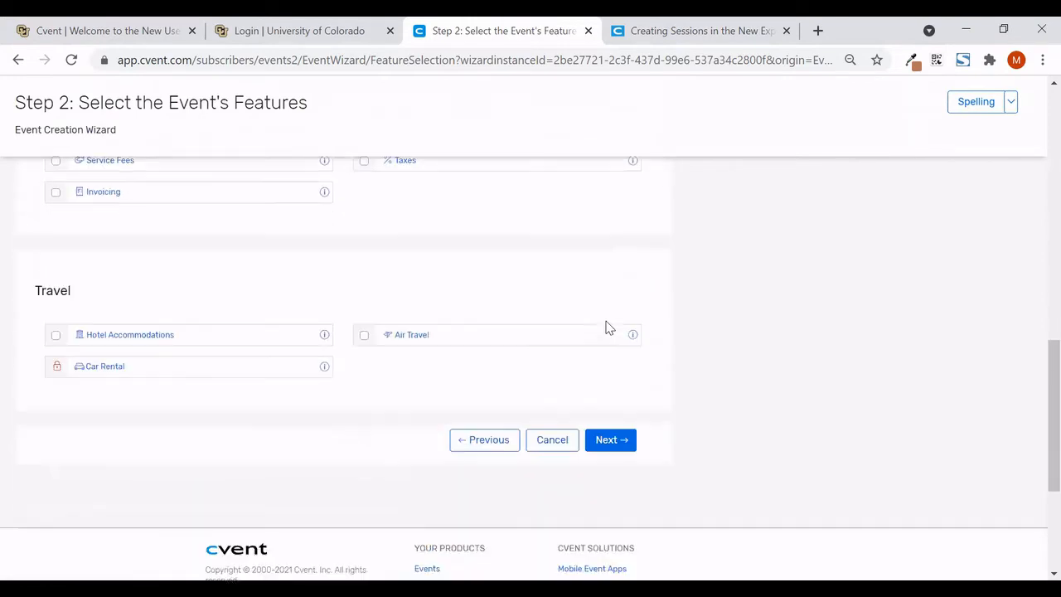
{"action": "left_click", "coordinate": [617, 383]}
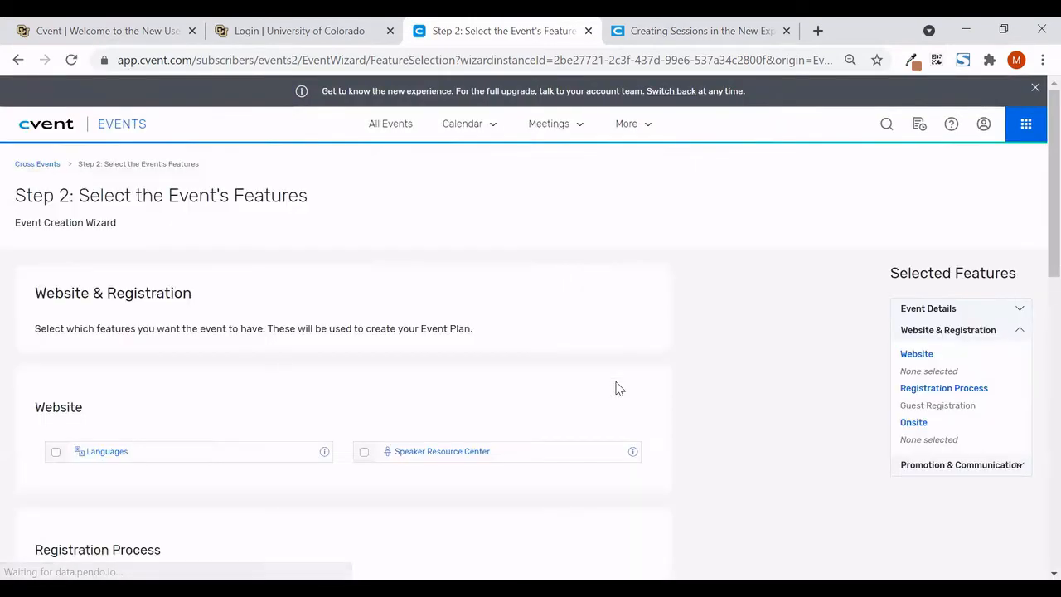
Try Group Registration in place of Guest Registration among the Registration Process features and restore the original selection.
{"action": "scroll", "coordinate": [617, 388], "scroll_direction": "down", "scroll_amount": 4}
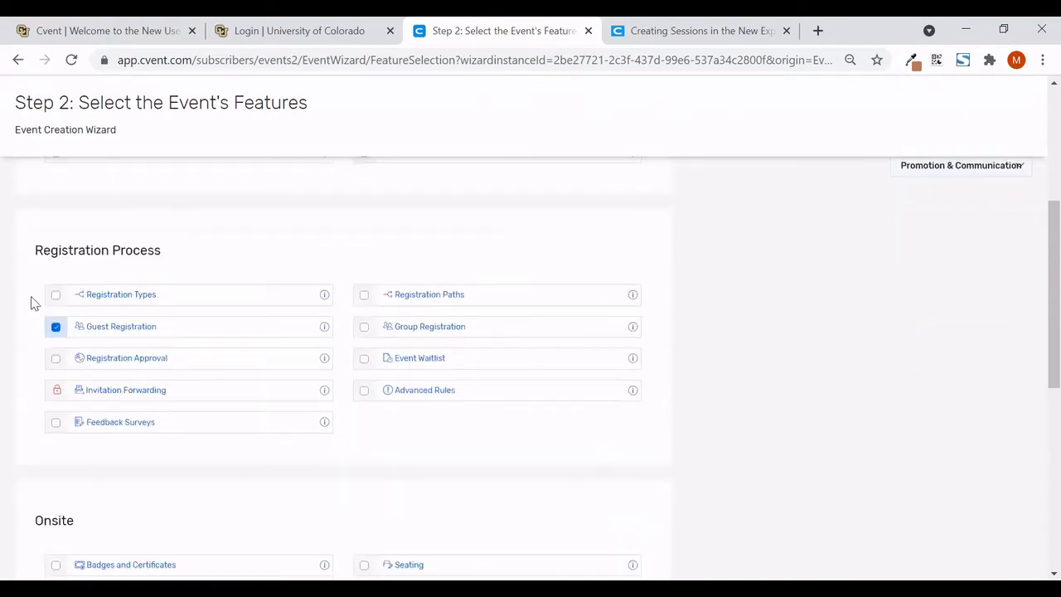
{"action": "left_click", "coordinate": [56, 328]}
{"action": "left_click", "coordinate": [366, 332]}
{"action": "left_click", "coordinate": [54, 330]}
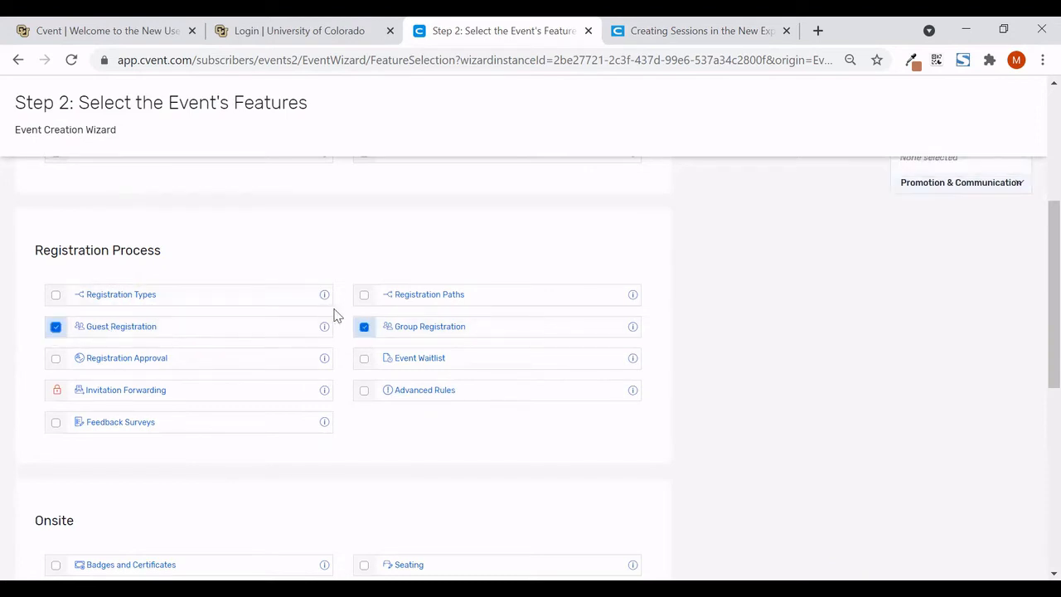
{"action": "left_click", "coordinate": [367, 332]}
Accept the Website & Registration features with Guest Registration selected and continue to Promotion & Communication.
{"action": "scroll", "coordinate": [605, 497], "scroll_direction": "down", "scroll_amount": 5}
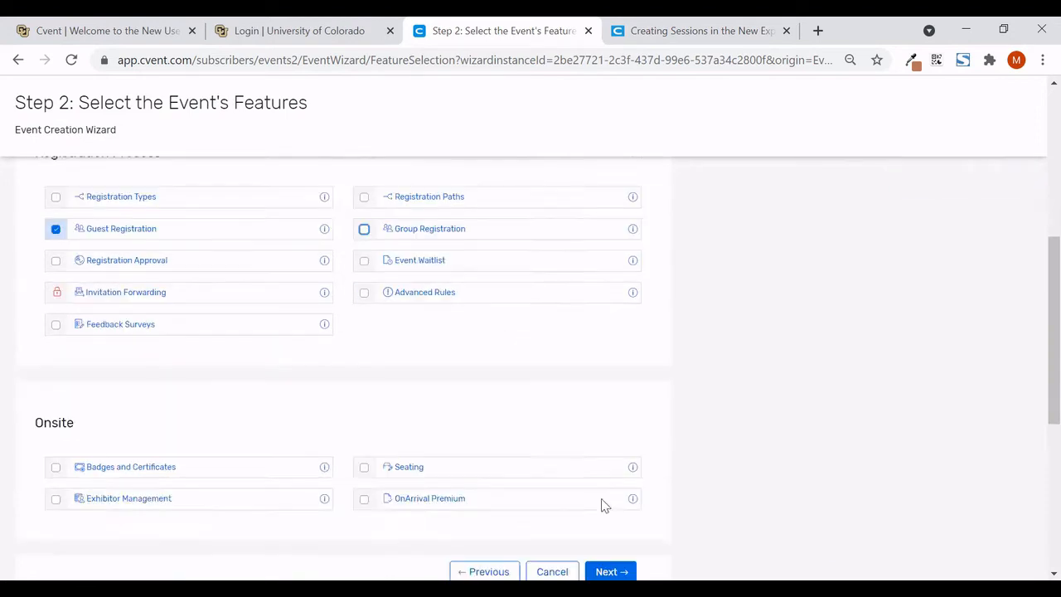
{"action": "scroll", "coordinate": [611, 283], "scroll_direction": "up", "scroll_amount": 1}
{"action": "left_click", "coordinate": [611, 315]}
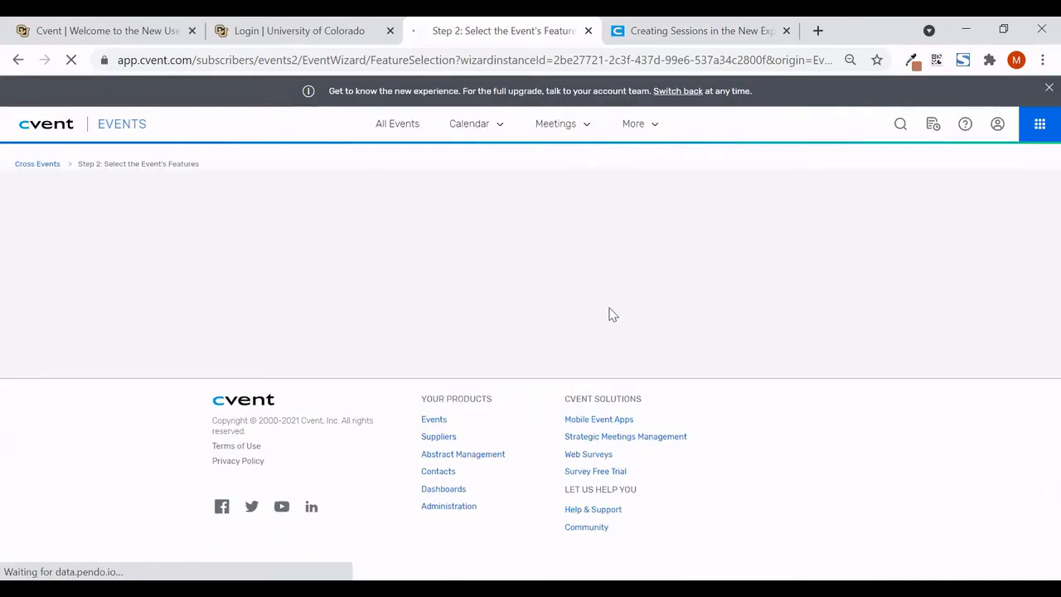
Keep Weblinks and Social Media as the promotion features and finish creating the event.
{"action": "scroll", "coordinate": [611, 315], "scroll_direction": "down", "scroll_amount": 3}
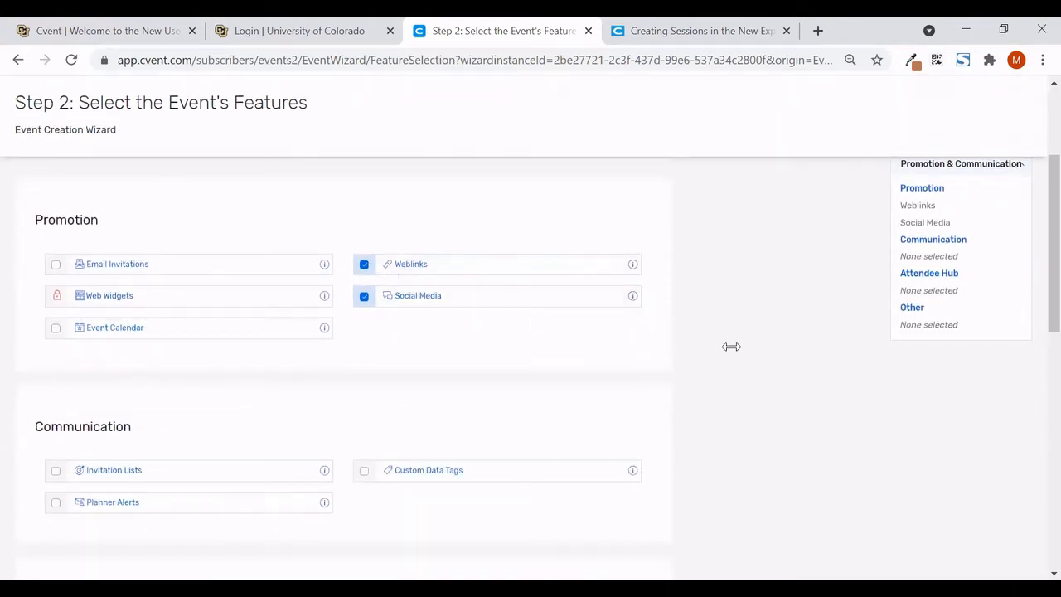
{"action": "scroll", "coordinate": [700, 373], "scroll_direction": "down", "scroll_amount": 2}
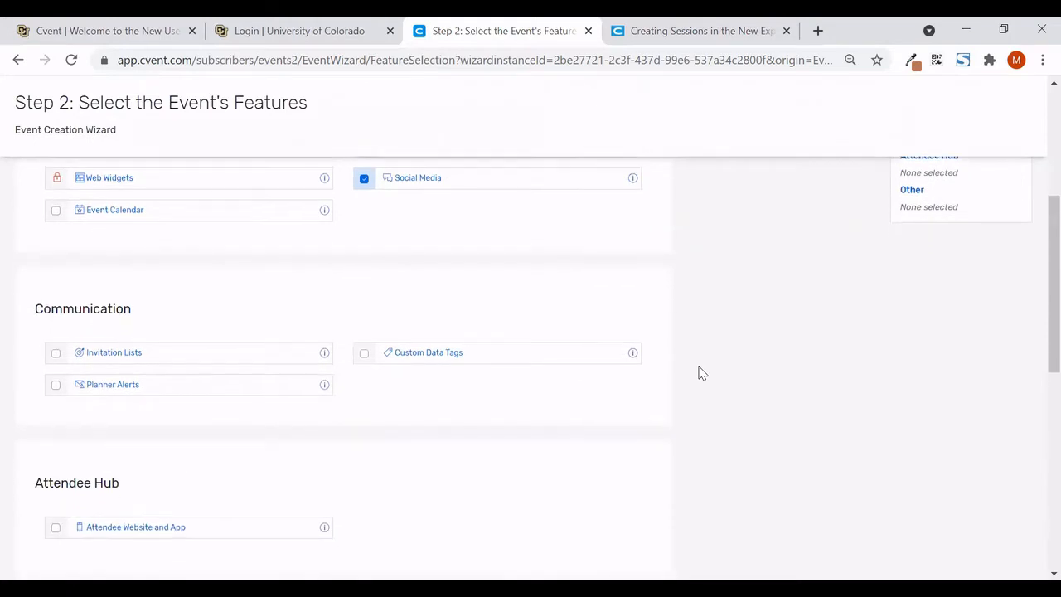
{"action": "scroll", "coordinate": [700, 373], "scroll_direction": "down", "scroll_amount": 3}
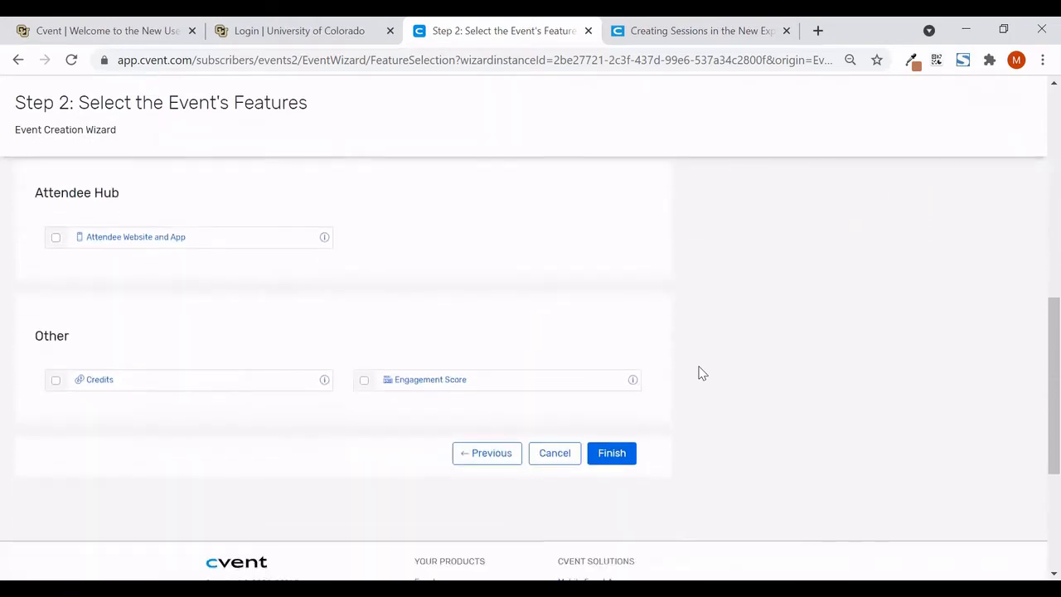
{"action": "left_click", "coordinate": [610, 438]}
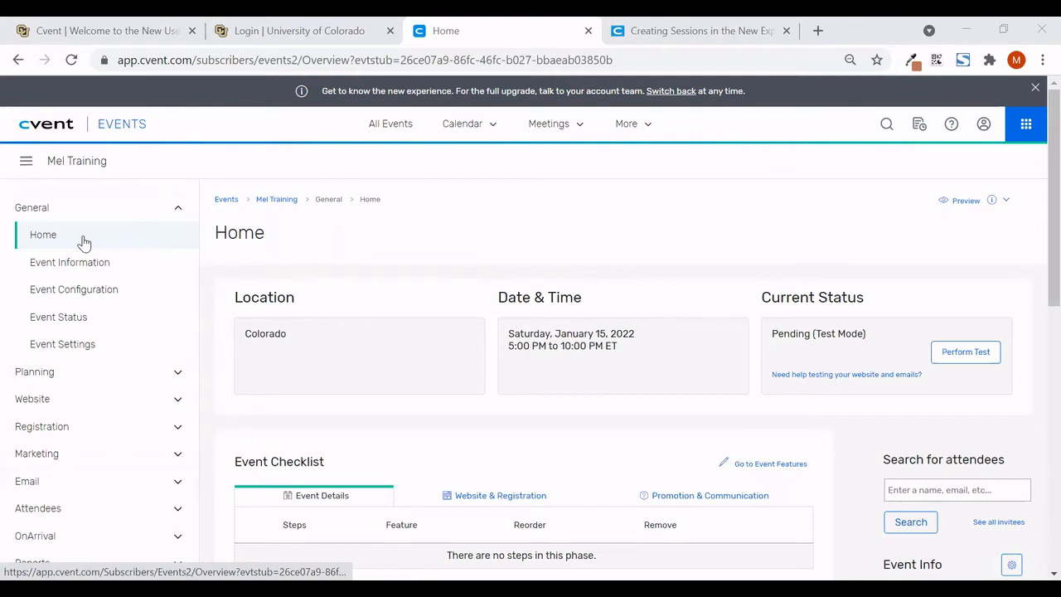
Append "2" to the event title in Event Information and save the change.
{"action": "left_click", "coordinate": [113, 269]}
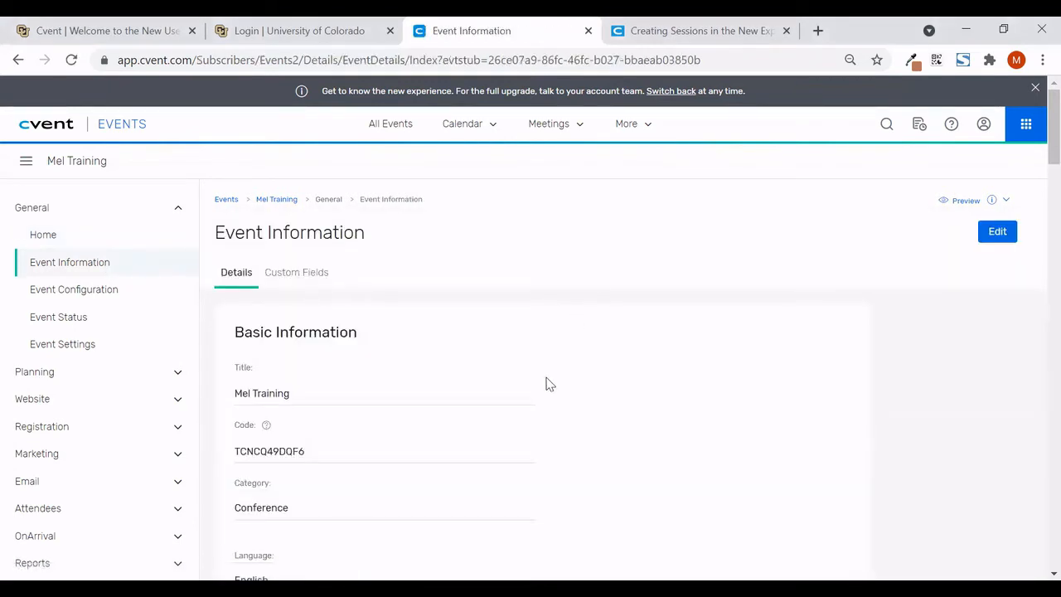
{"action": "scroll", "coordinate": [547, 383], "scroll_direction": "down", "scroll_amount": 2}
{"action": "scroll", "coordinate": [547, 383], "scroll_direction": "down", "scroll_amount": 3}
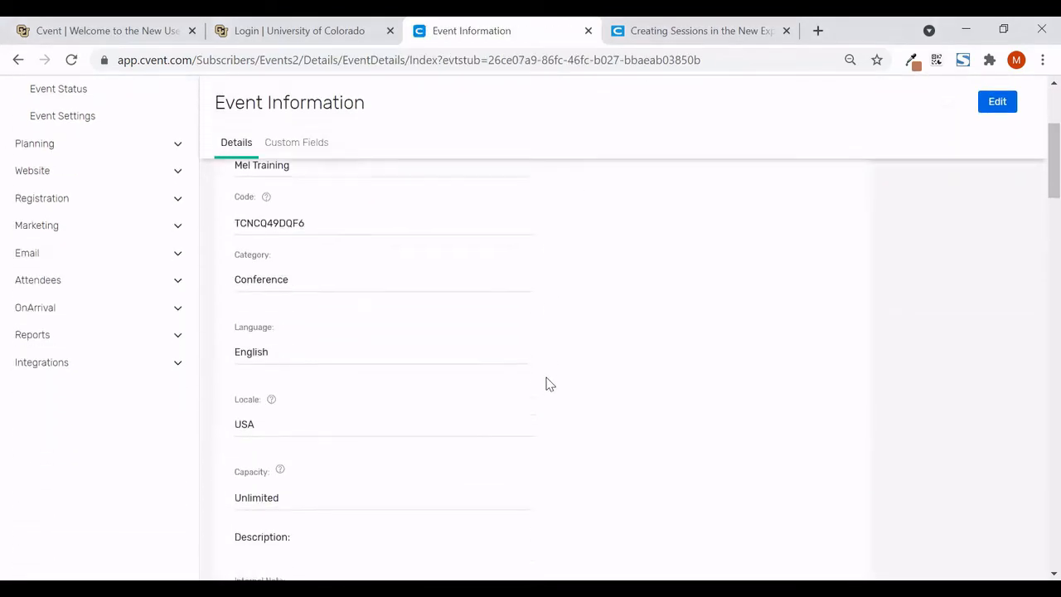
{"action": "scroll", "coordinate": [547, 383], "scroll_direction": "up", "scroll_amount": 6}
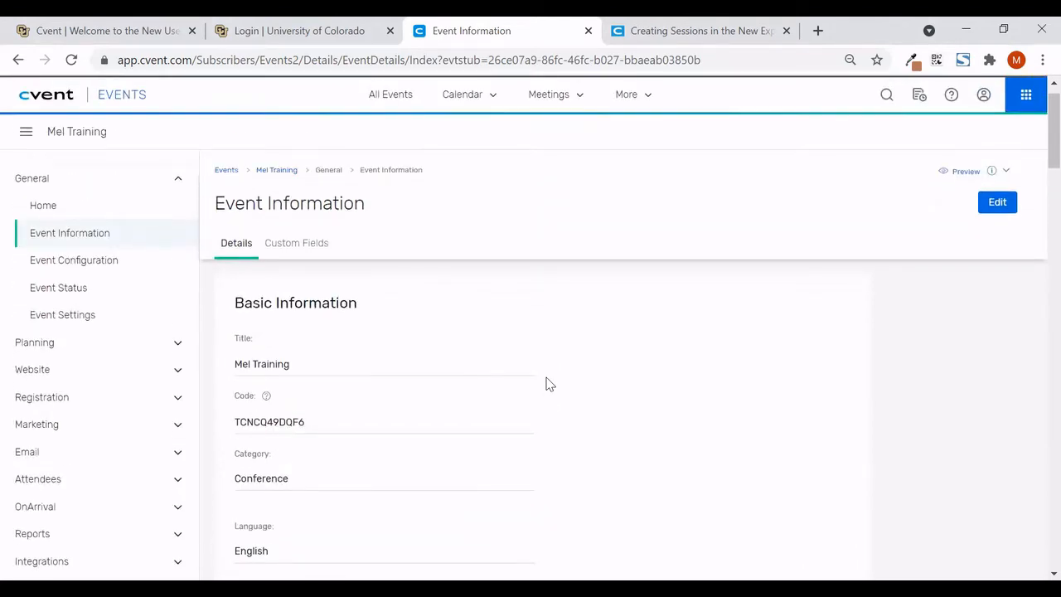
{"action": "left_click", "coordinate": [997, 201]}
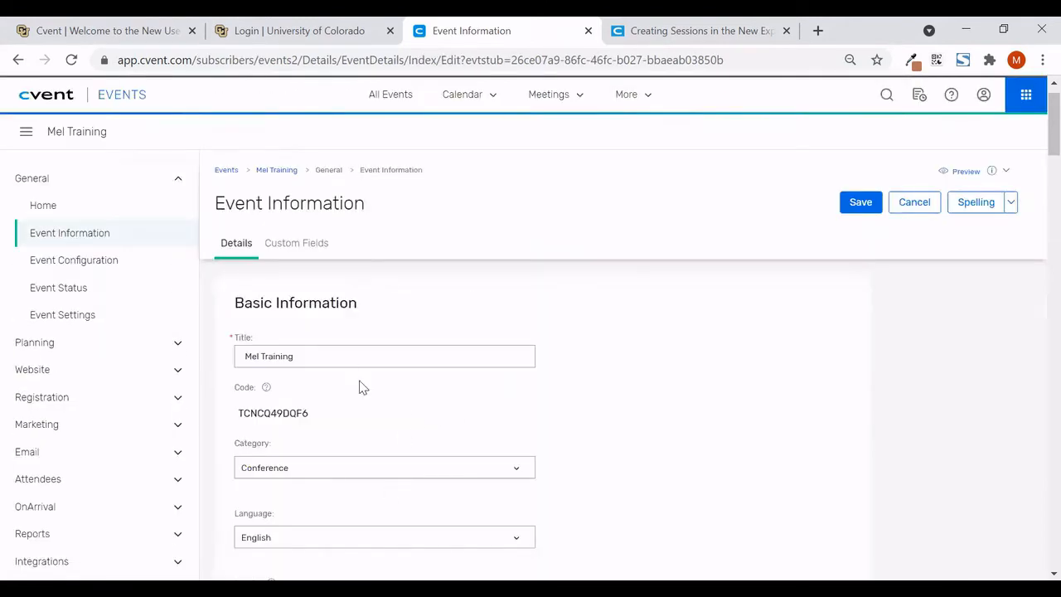
{"action": "left_click", "coordinate": [361, 354]}
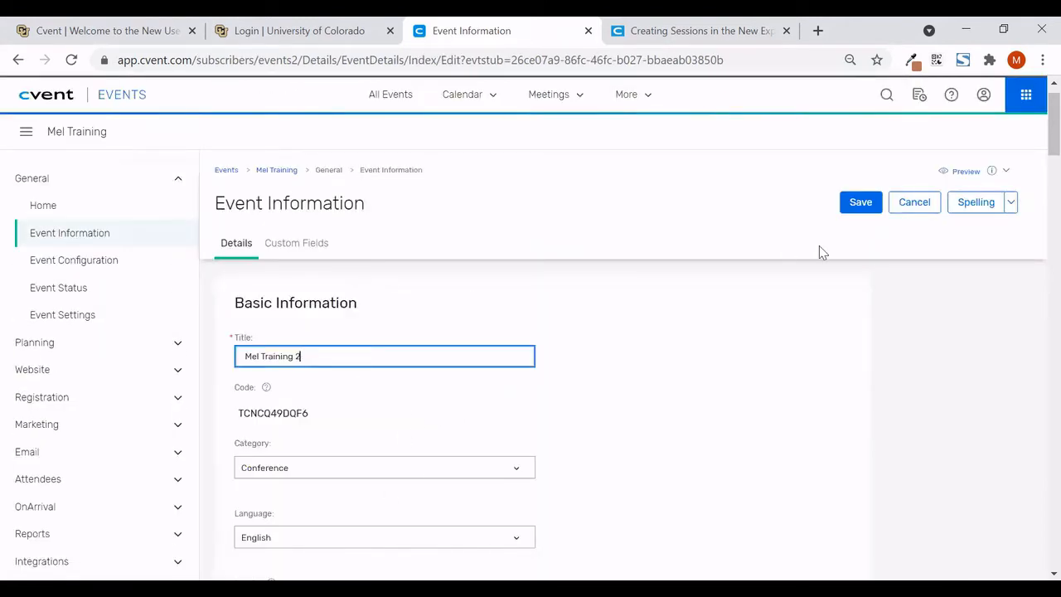
{"action": "left_click", "coordinate": [853, 209]}
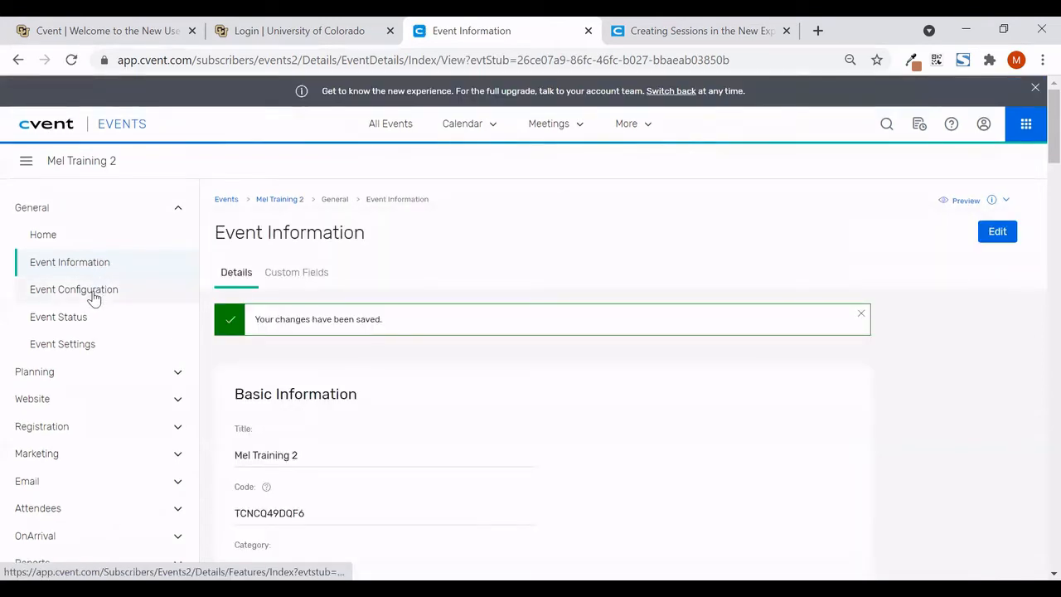
Try enabling the Staff List planning feature in Event Configuration.
{"action": "left_click", "coordinate": [94, 295]}
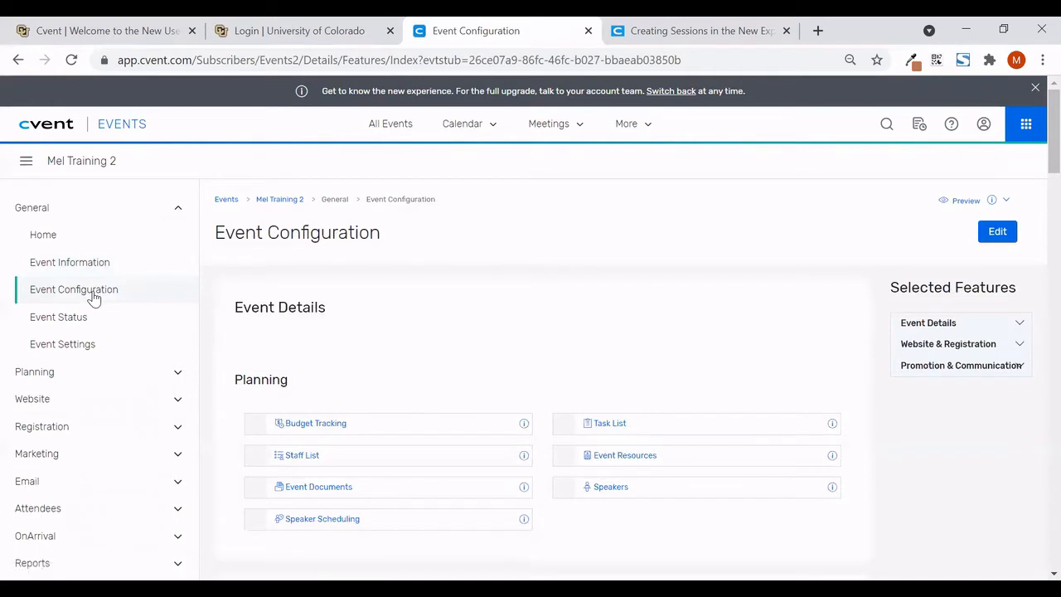
{"action": "scroll", "coordinate": [415, 329], "scroll_direction": "down", "scroll_amount": 2}
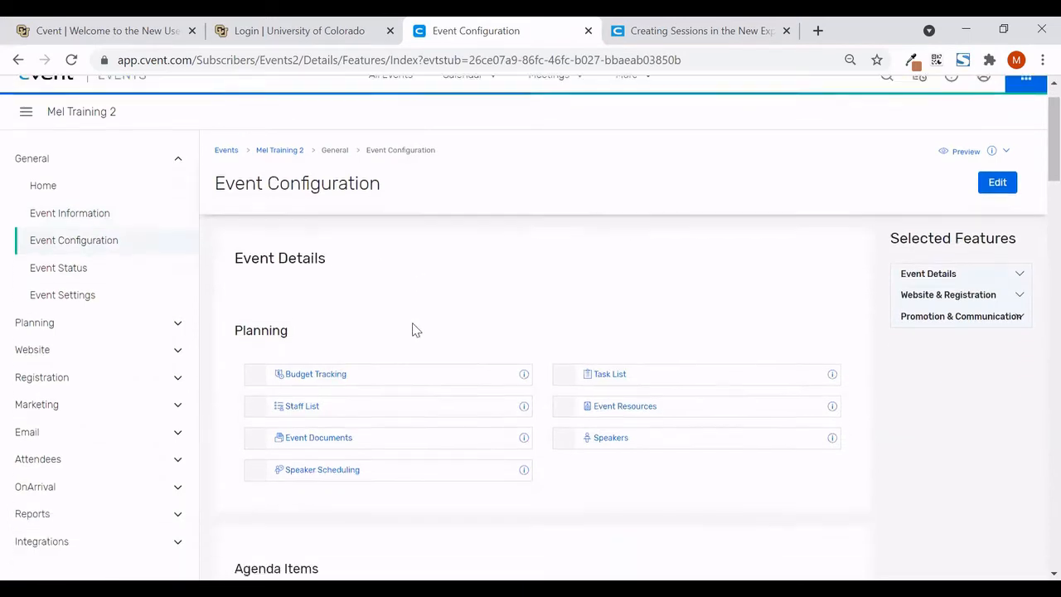
{"action": "scroll", "coordinate": [414, 329], "scroll_direction": "up", "scroll_amount": 2}
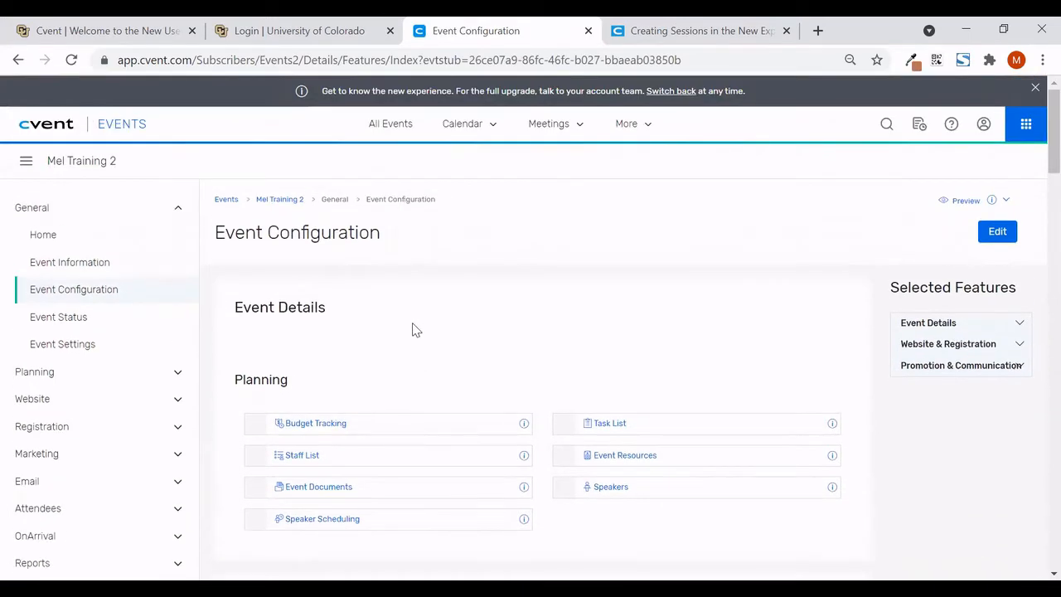
{"action": "left_click", "coordinate": [986, 237]}
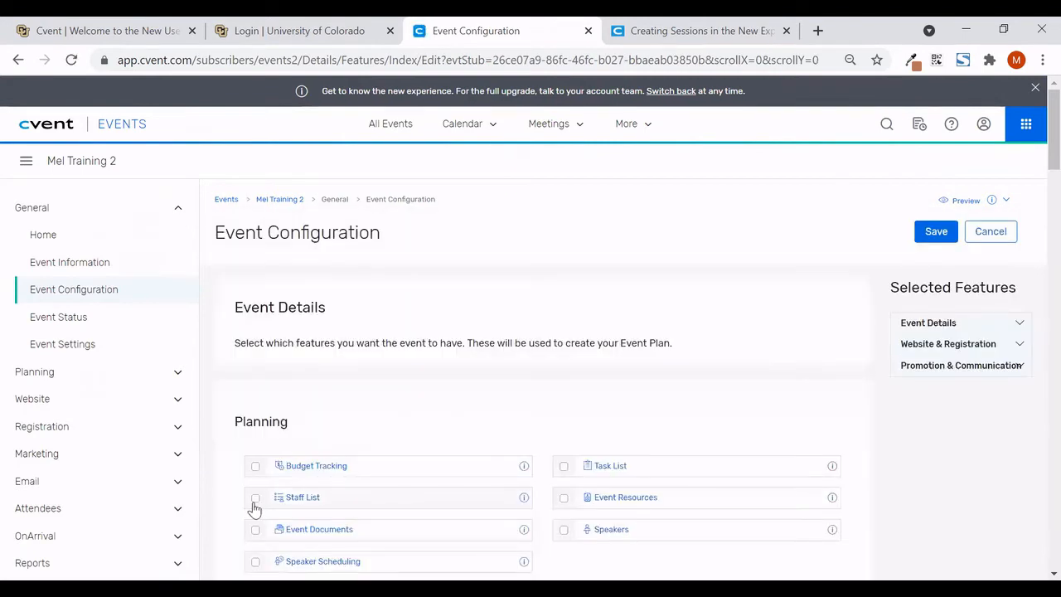
{"action": "left_click", "coordinate": [256, 500]}
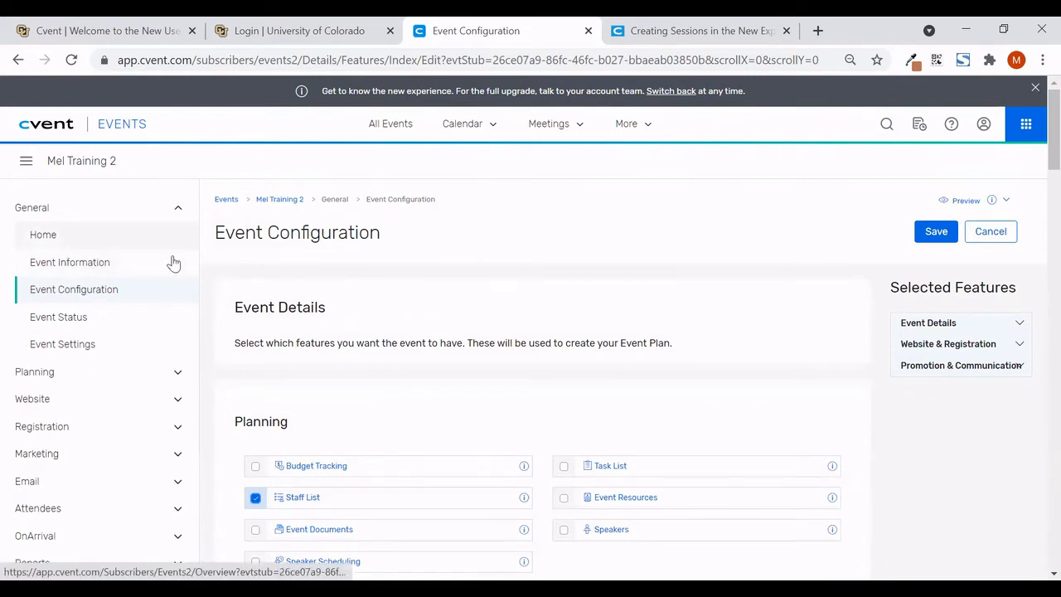
Switch to Event Status without saving the configuration and examine the available event actions, including Perform Test.
{"action": "left_click", "coordinate": [70, 322]}
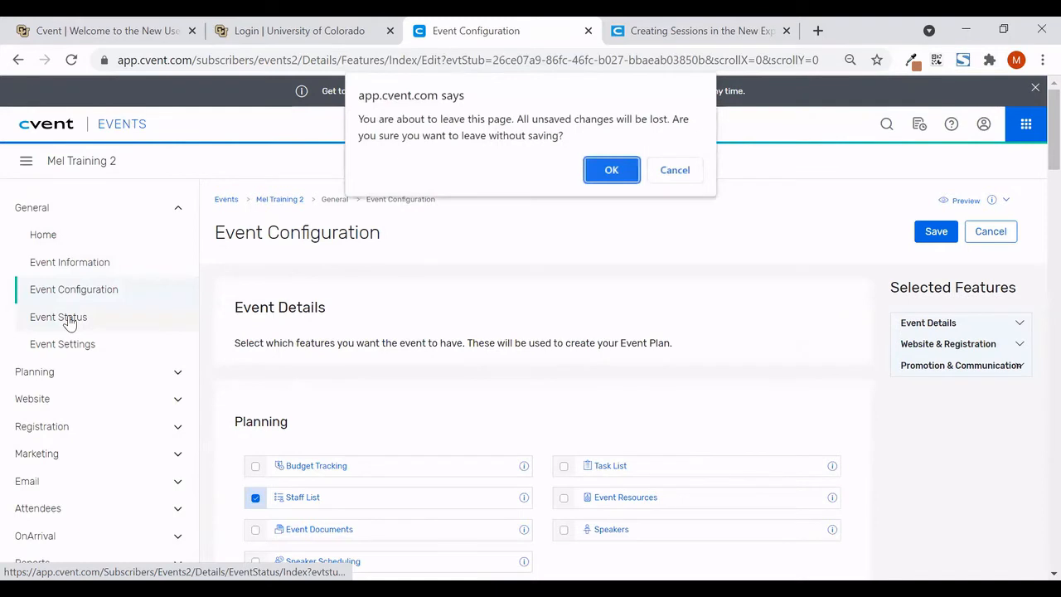
{"action": "left_click", "coordinate": [609, 171]}
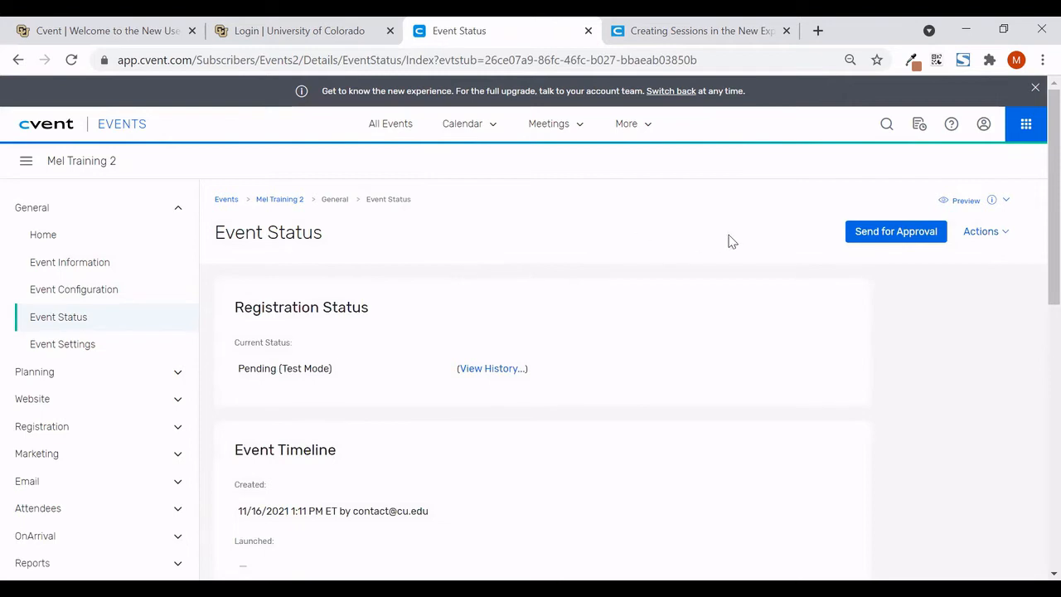
{"action": "mouse_move", "coordinate": [997, 235]}
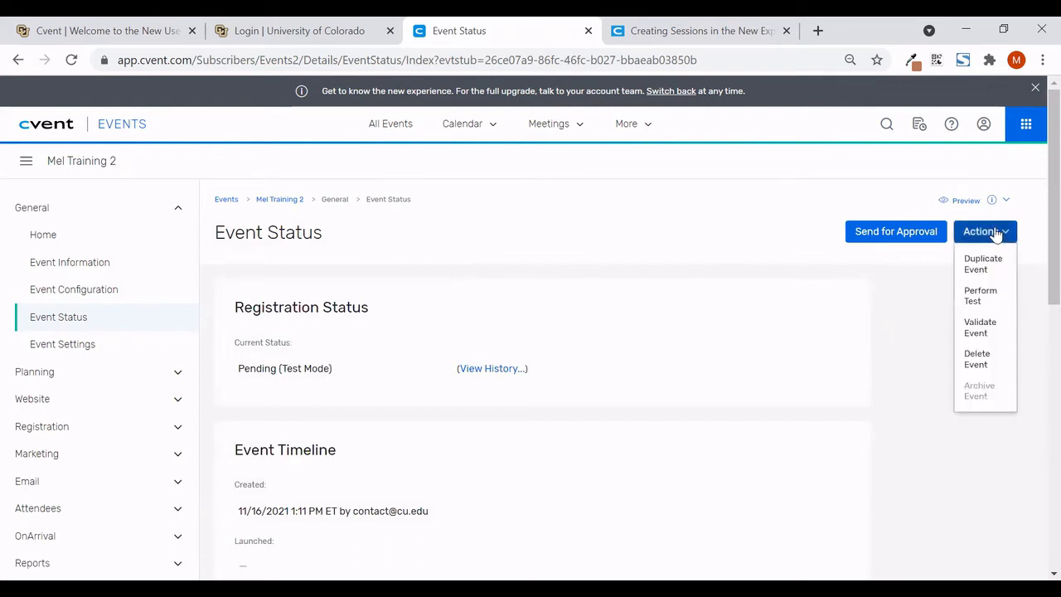
{"action": "left_click", "coordinate": [993, 292]}
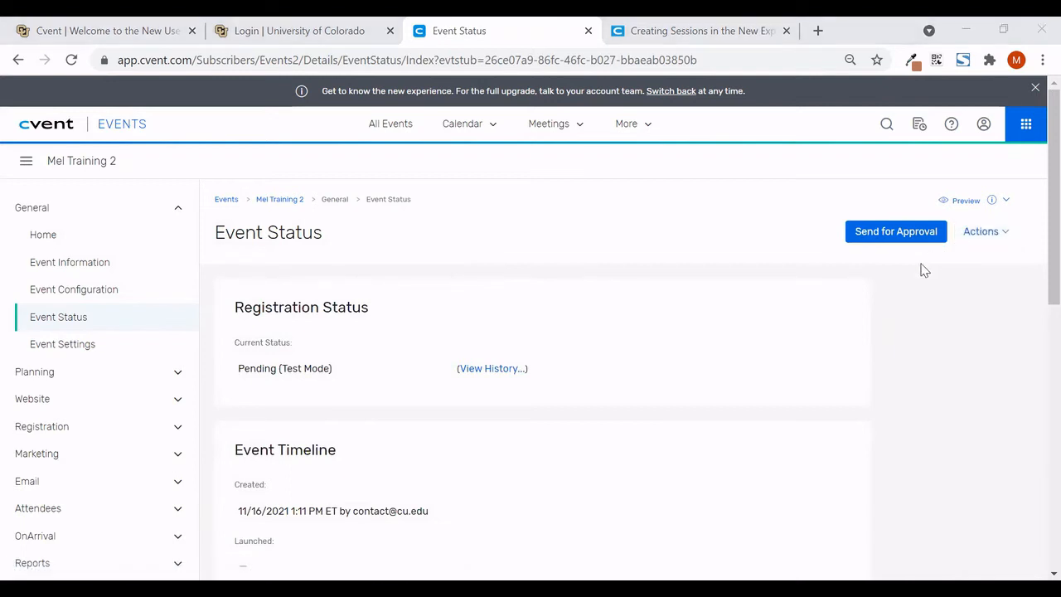
Open the Send for Approval form, review the list of approvers, and close it without sending a request.
{"action": "left_click", "coordinate": [882, 236]}
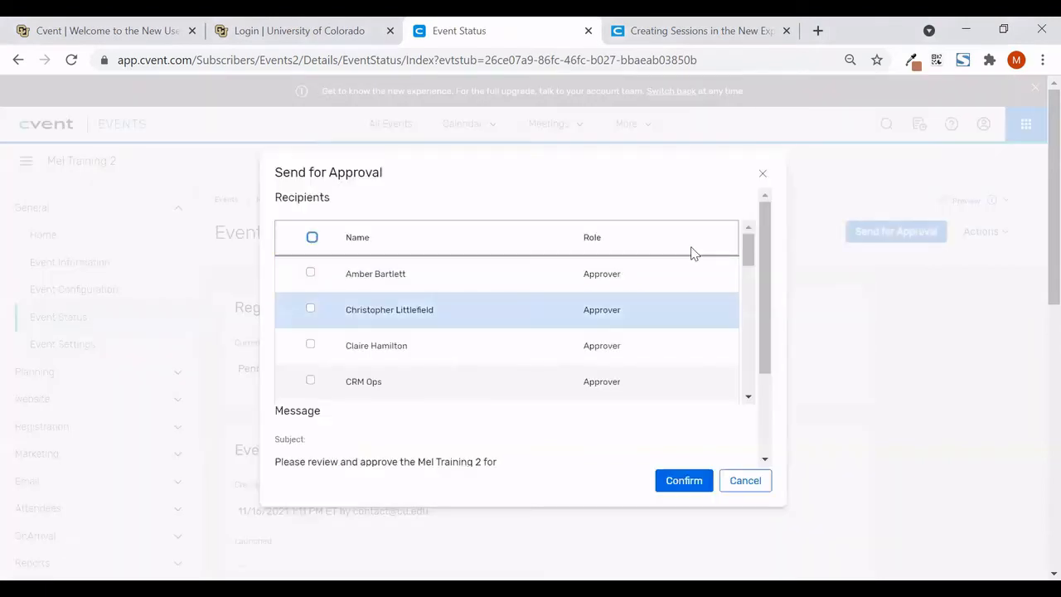
{"action": "scroll", "coordinate": [505, 365], "scroll_direction": "down", "scroll_amount": 2}
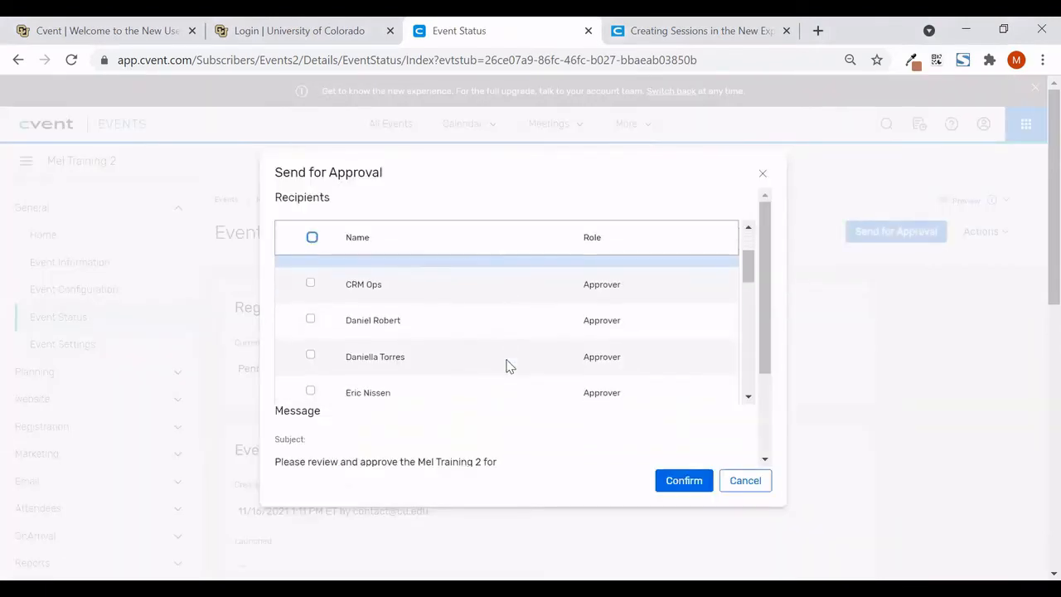
{"action": "scroll", "coordinate": [508, 366], "scroll_direction": "up", "scroll_amount": 1}
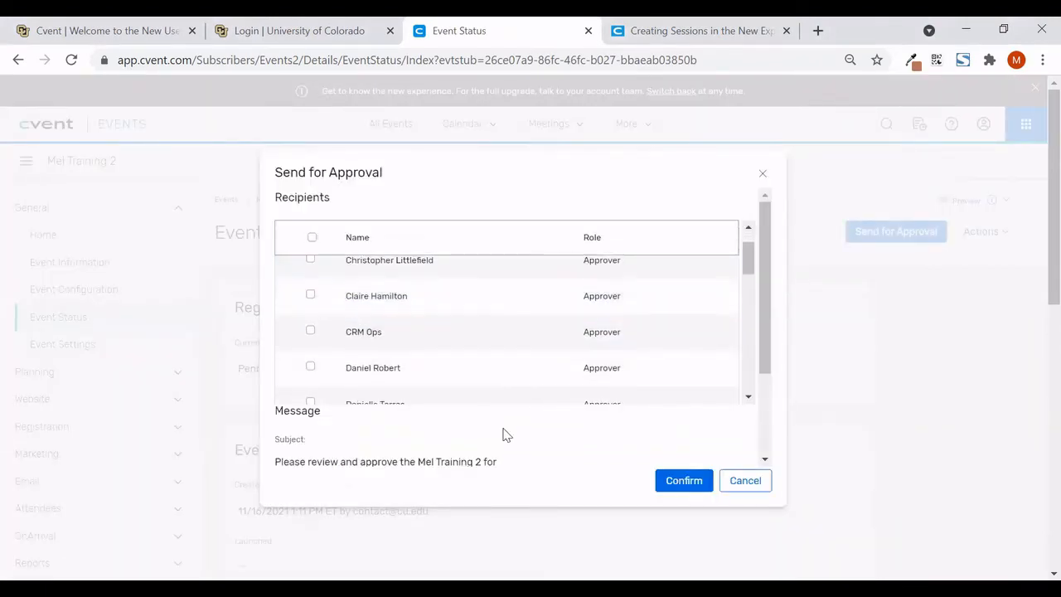
{"action": "left_click", "coordinate": [762, 179]}
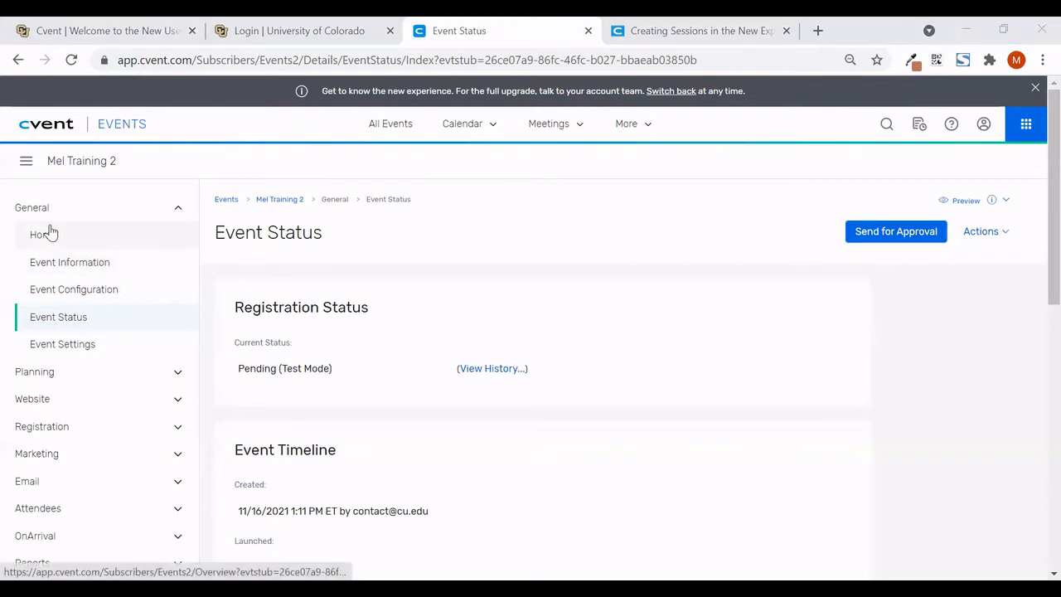
Open Event Settings and examine which user groups and users have visibility of the event.
{"action": "left_click", "coordinate": [77, 347]}
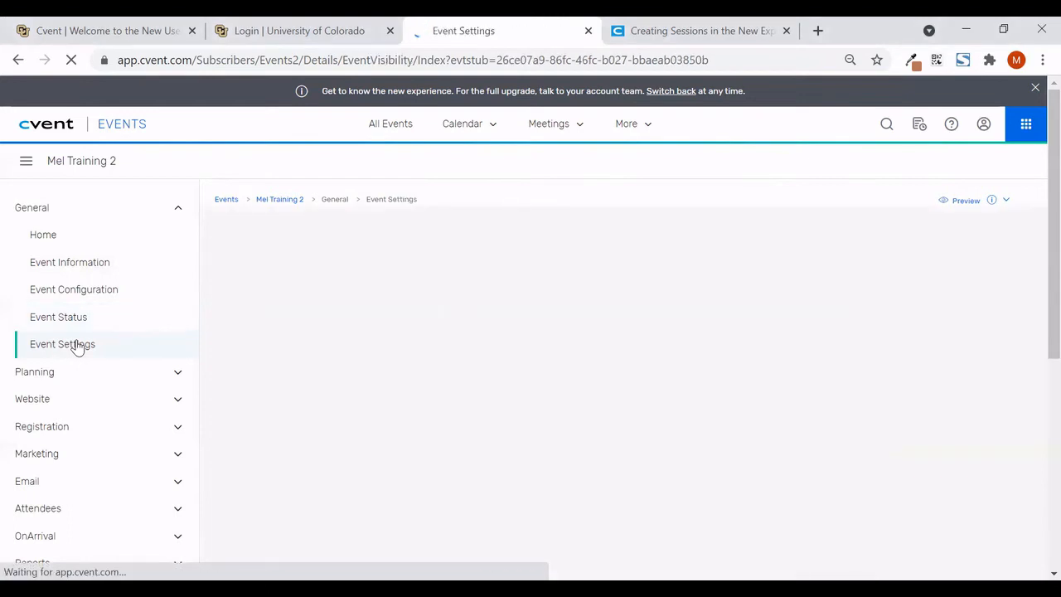
{"action": "scroll", "coordinate": [368, 317], "scroll_direction": "down", "scroll_amount": 1}
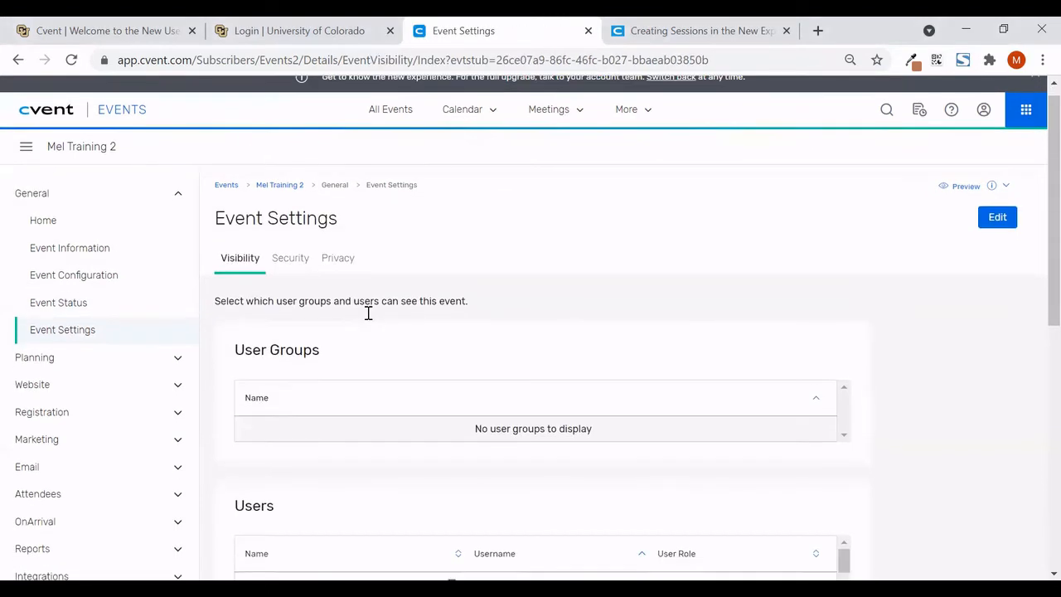
{"action": "scroll", "coordinate": [369, 319], "scroll_direction": "down", "scroll_amount": 1}
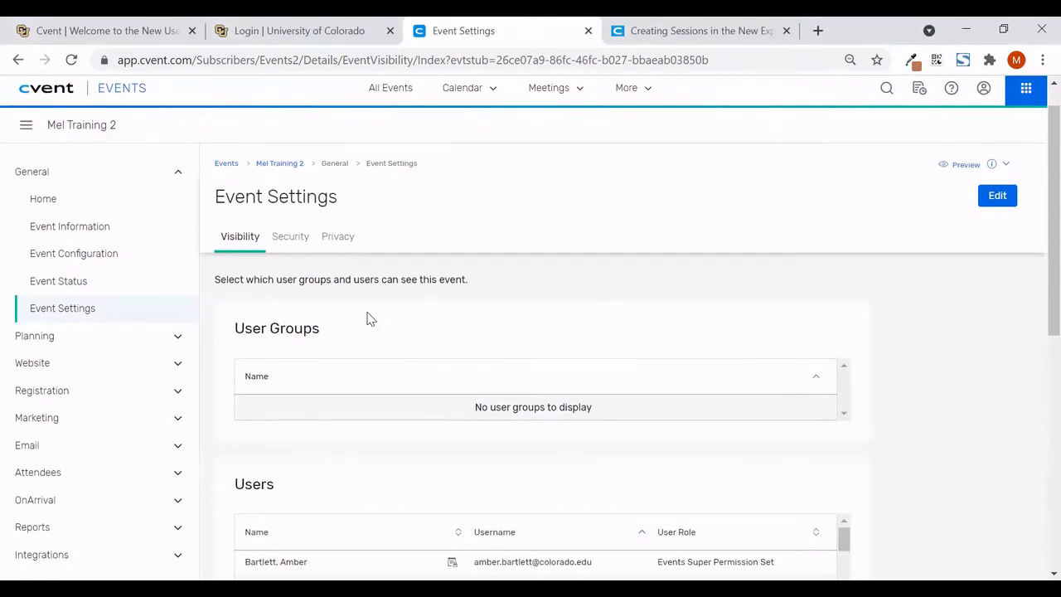
{"action": "scroll", "coordinate": [368, 319], "scroll_direction": "down", "scroll_amount": 2}
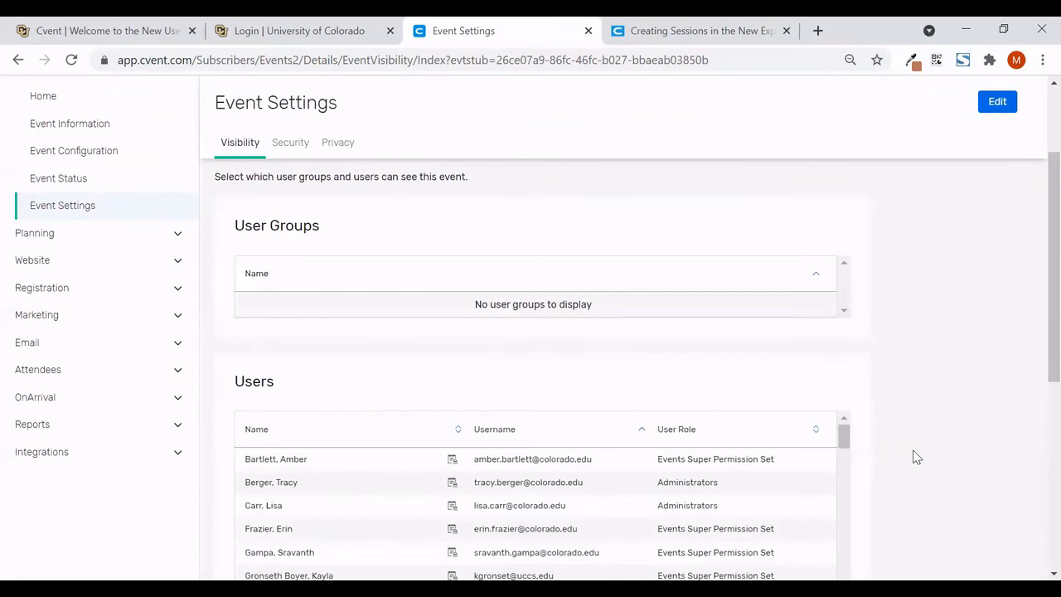
Try to grant event visibility to another user by editing the settings, filtering users by first name and selecting the first match.
{"action": "left_click", "coordinate": [1008, 107]}
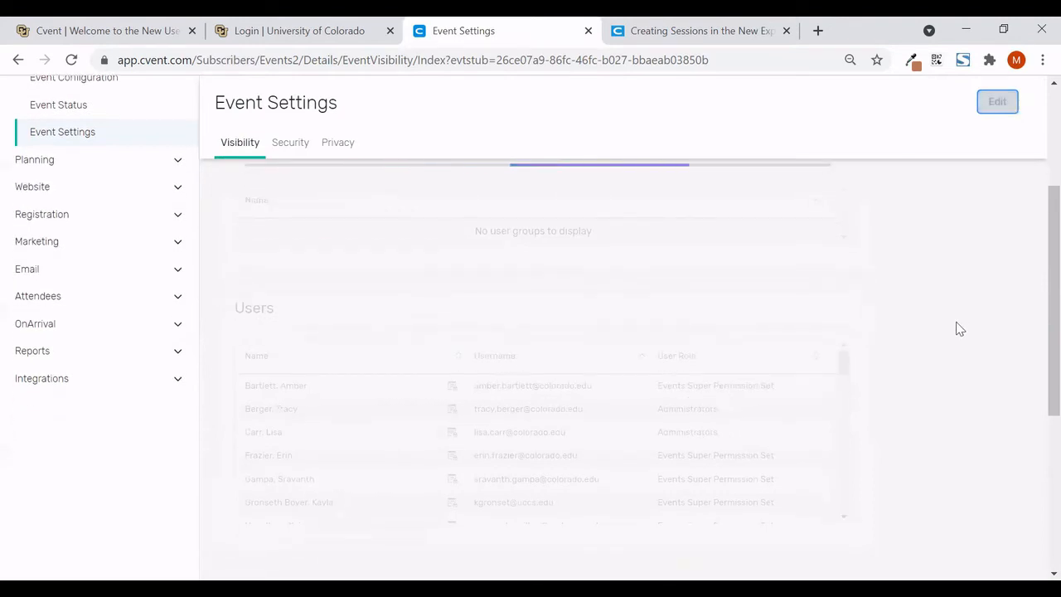
{"action": "scroll", "coordinate": [907, 346], "scroll_direction": "down", "scroll_amount": 2}
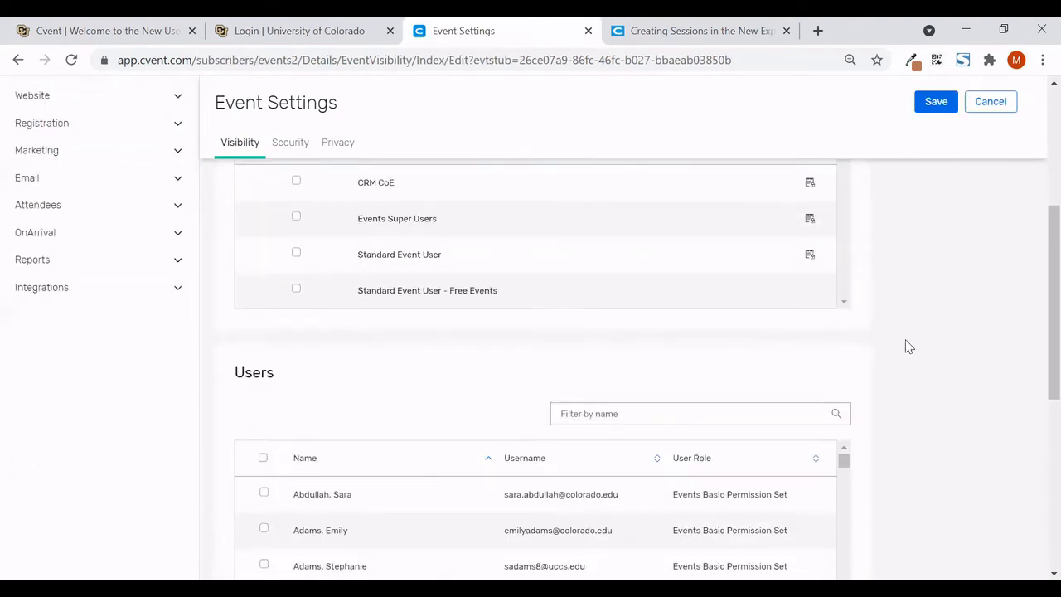
{"action": "left_click", "coordinate": [710, 418]}
{"action": "type", "text": "sarah"}
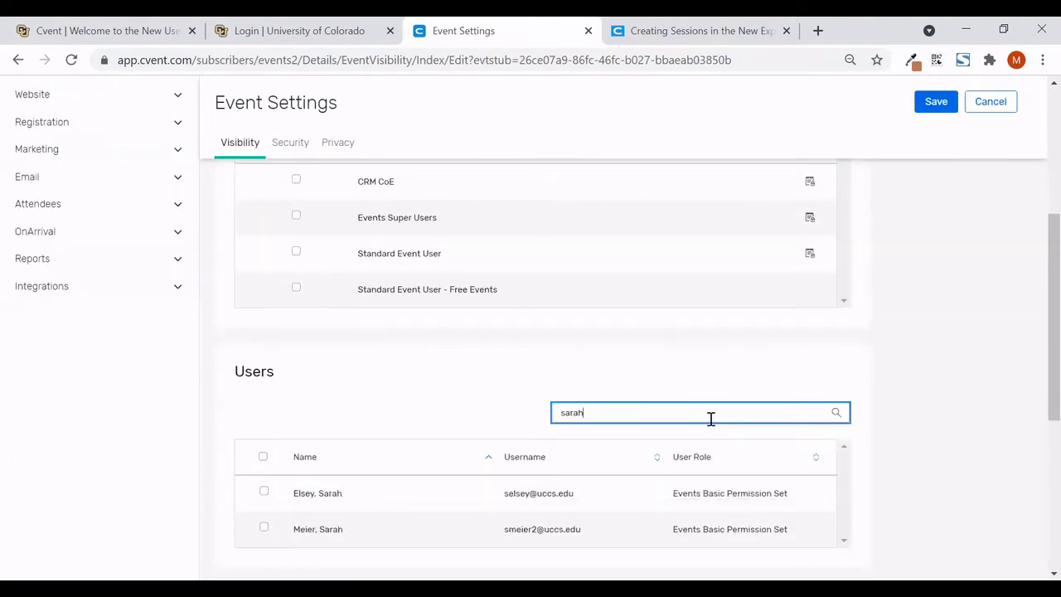
{"action": "left_click", "coordinate": [264, 492]}
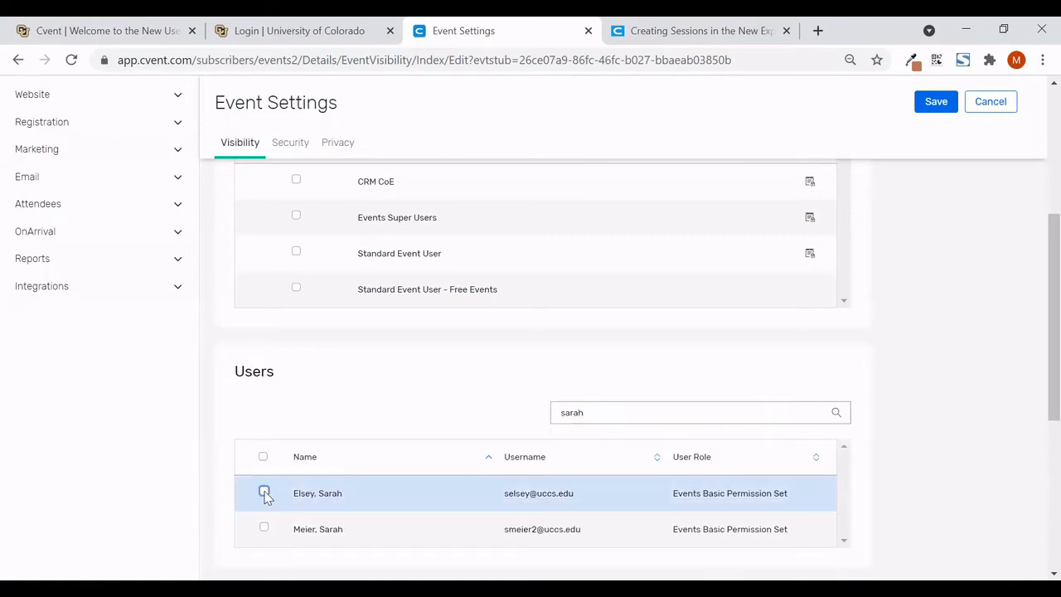
{"action": "left_click", "coordinate": [265, 492]}
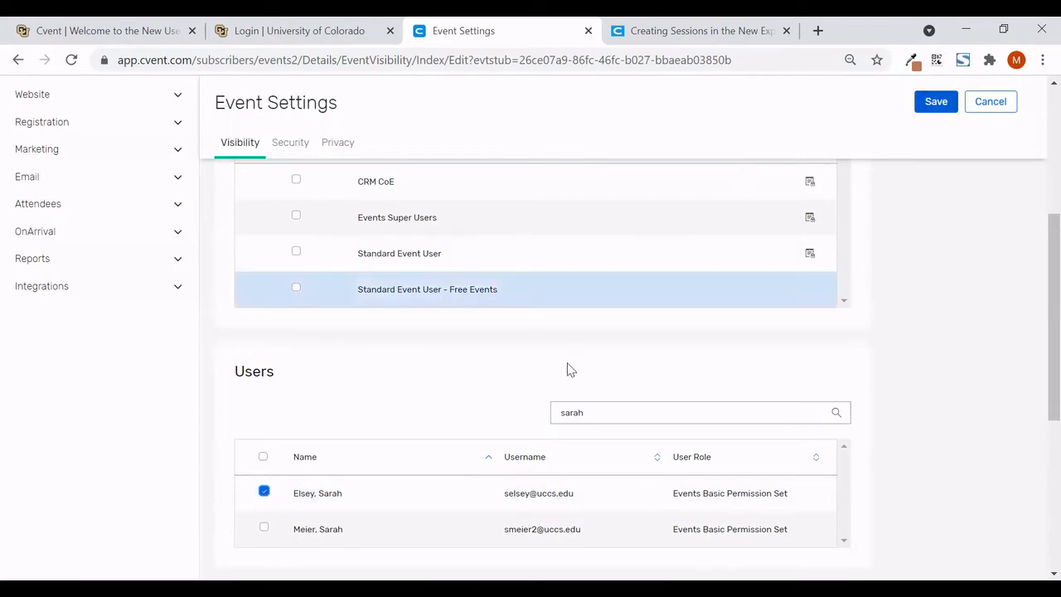
Check the Planning options, then open the Event Website page without saving the visibility changes and review its website and archive pages.
{"action": "scroll", "coordinate": [566, 383], "scroll_direction": "up", "scroll_amount": 2}
{"action": "scroll", "coordinate": [566, 383], "scroll_direction": "up", "scroll_amount": 2}
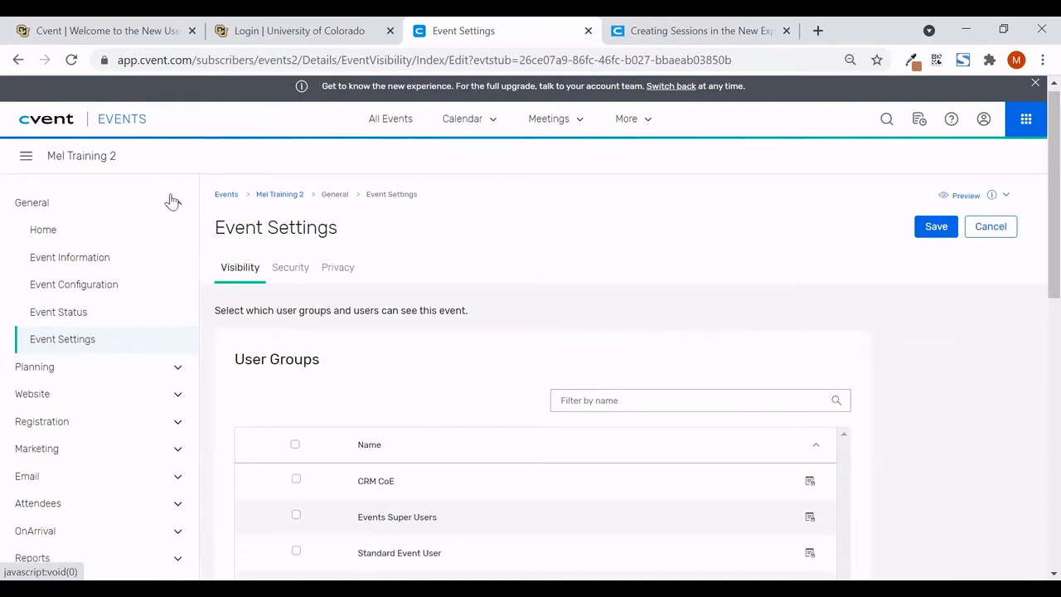
{"action": "scroll", "coordinate": [91, 357], "scroll_direction": "down", "scroll_amount": 1}
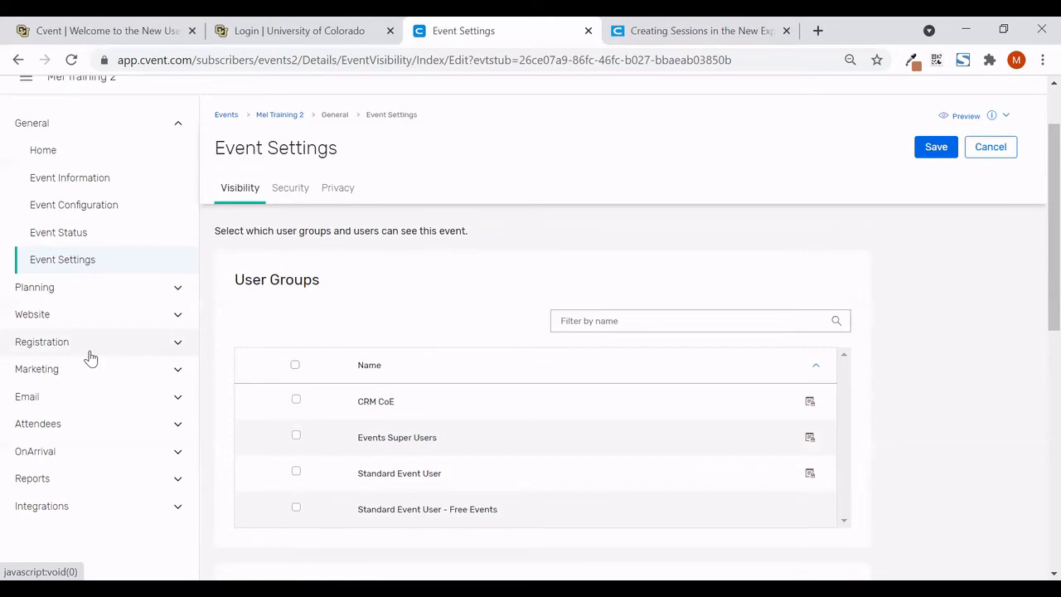
{"action": "left_click", "coordinate": [89, 292]}
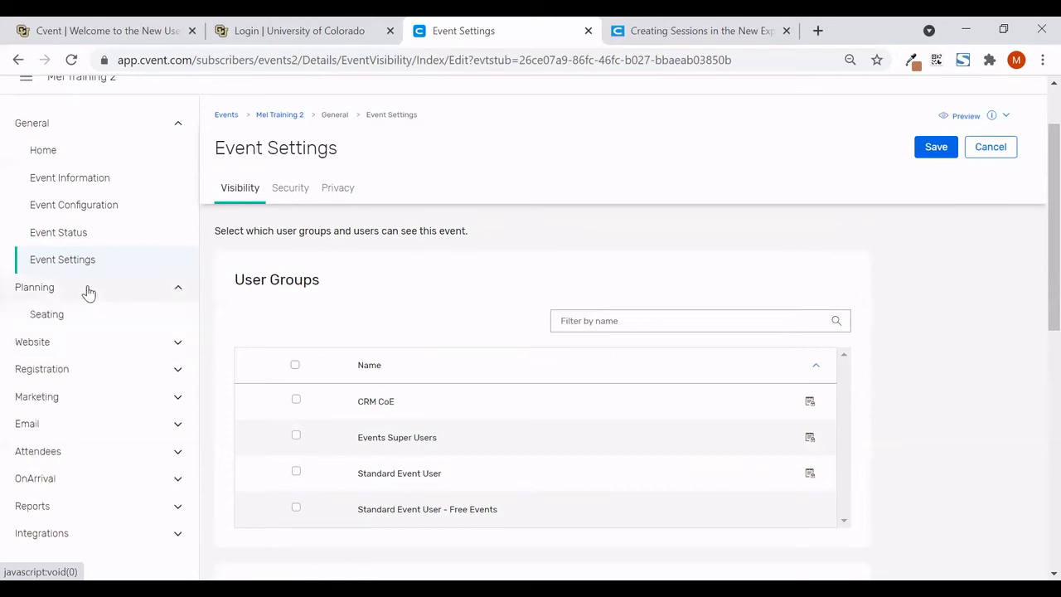
{"action": "left_click", "coordinate": [86, 350]}
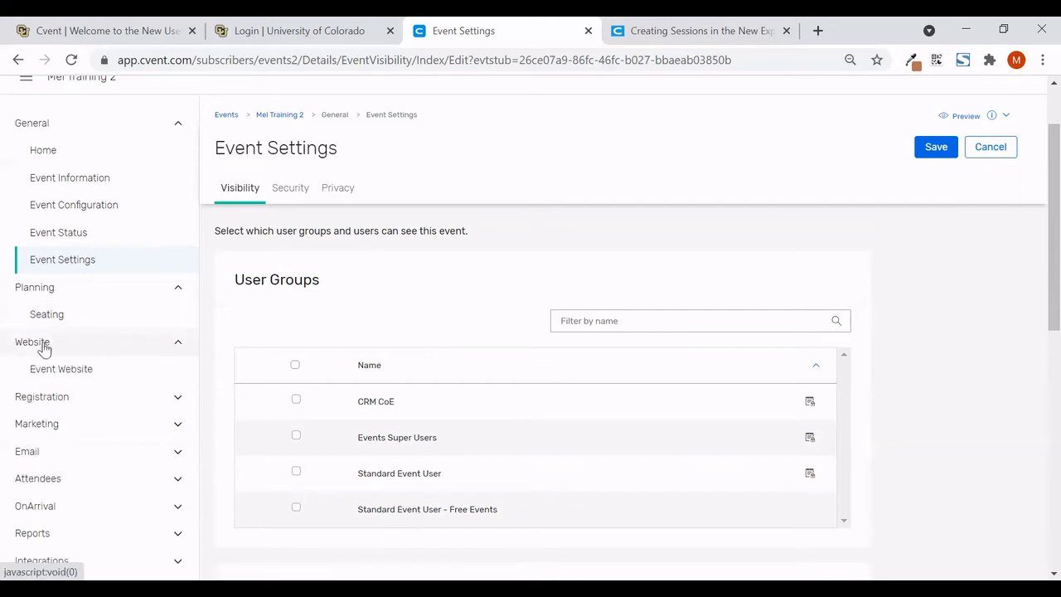
{"action": "left_click", "coordinate": [116, 379]}
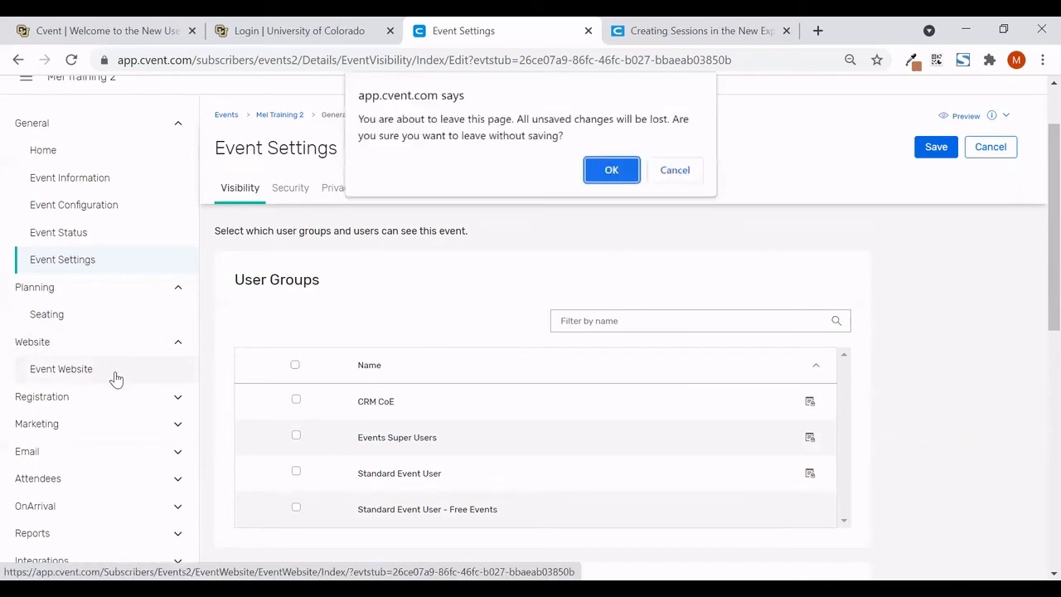
{"action": "left_click", "coordinate": [613, 172]}
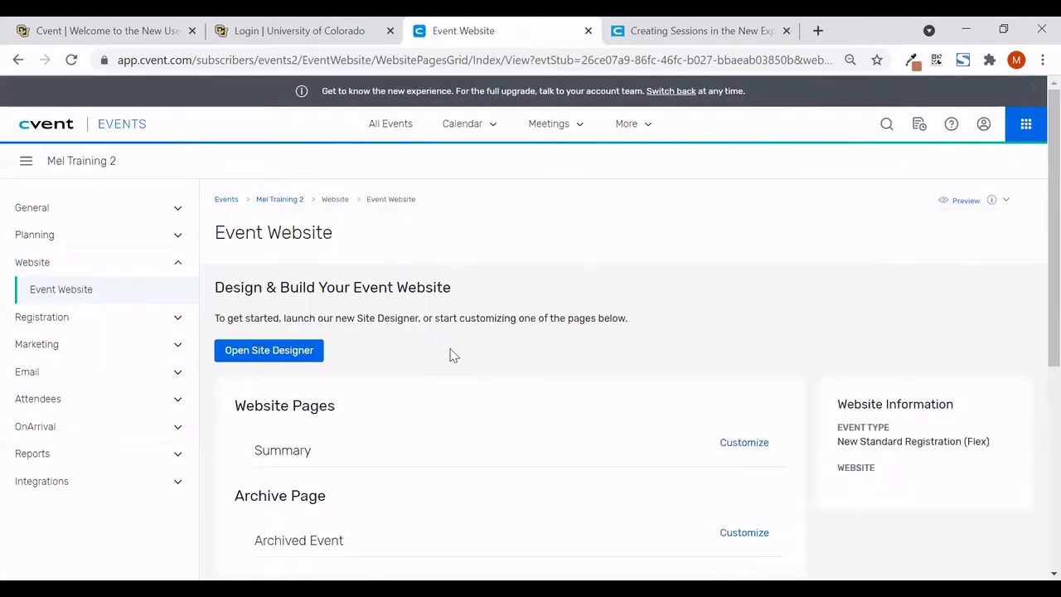
{"action": "scroll", "coordinate": [450, 356], "scroll_direction": "down", "scroll_amount": 1}
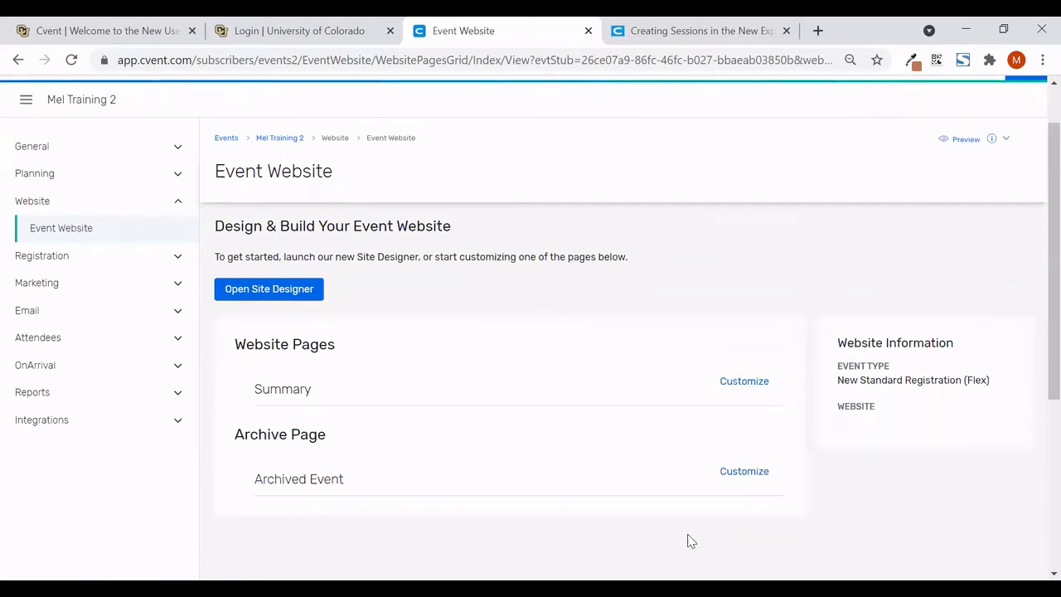
{"action": "scroll", "coordinate": [641, 409], "scroll_direction": "down", "scroll_amount": 1}
{"action": "scroll", "coordinate": [642, 409], "scroll_direction": "up", "scroll_amount": 2}
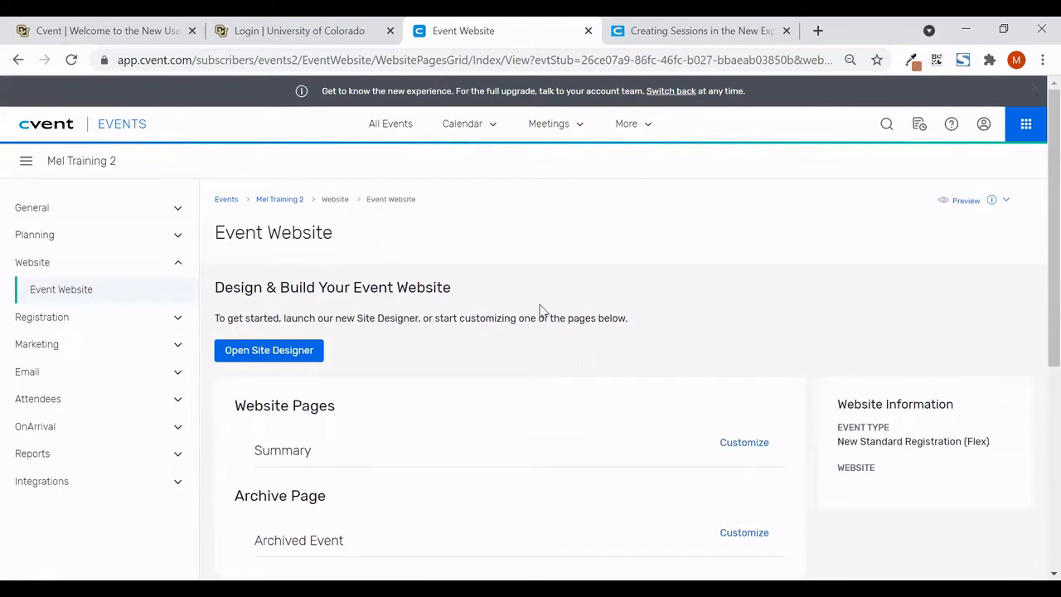
Open the Site Designer and examine the Summary website page from header to footer.
{"action": "left_click", "coordinate": [279, 352]}
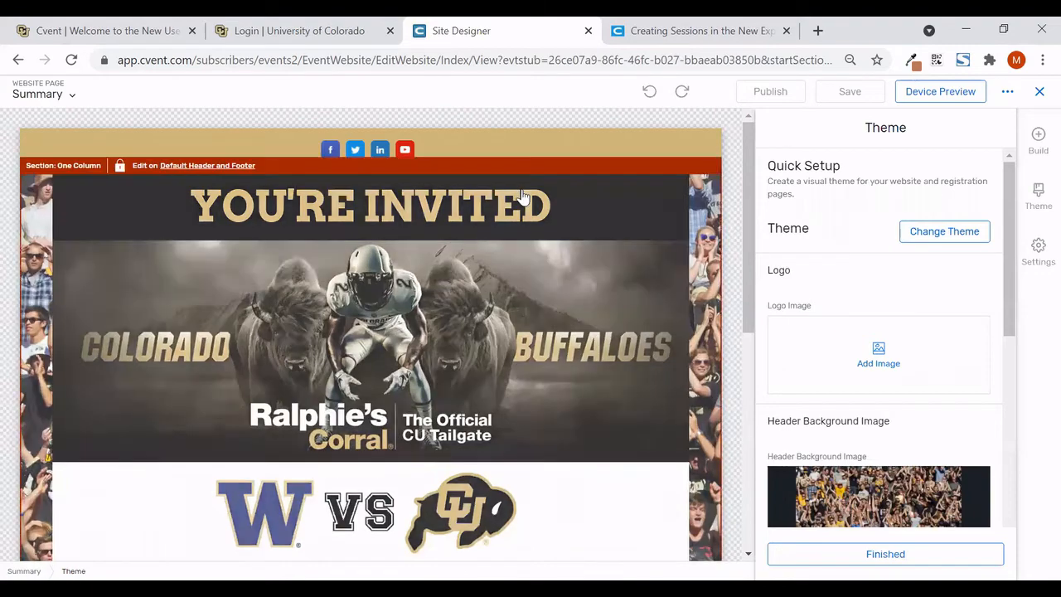
{"action": "scroll", "coordinate": [738, 359], "scroll_direction": "down", "scroll_amount": 3}
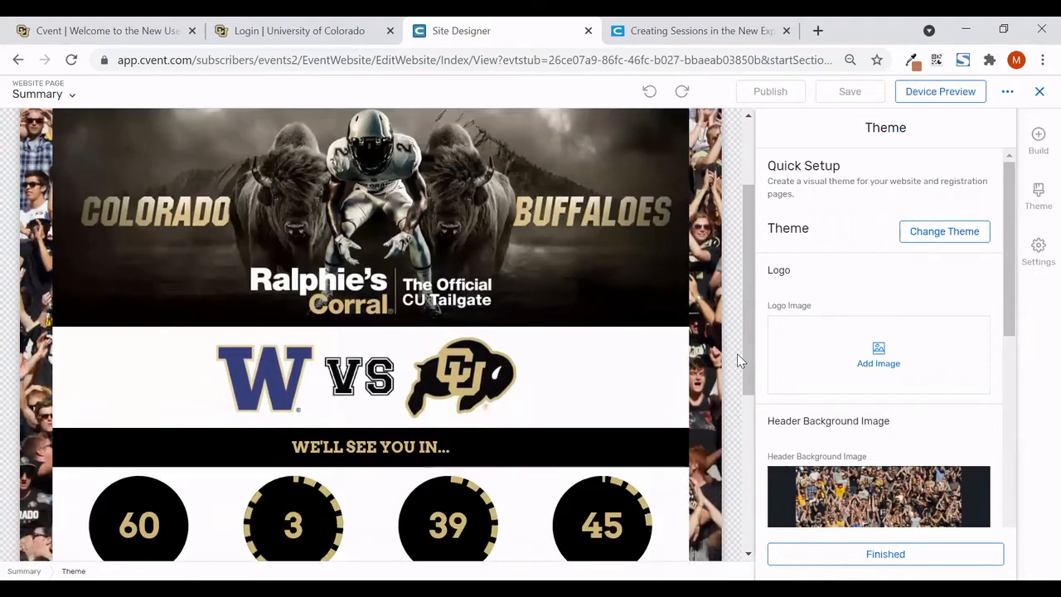
{"action": "scroll", "coordinate": [738, 360], "scroll_direction": "down", "scroll_amount": 4}
{"action": "scroll", "coordinate": [738, 360], "scroll_direction": "up", "scroll_amount": 3}
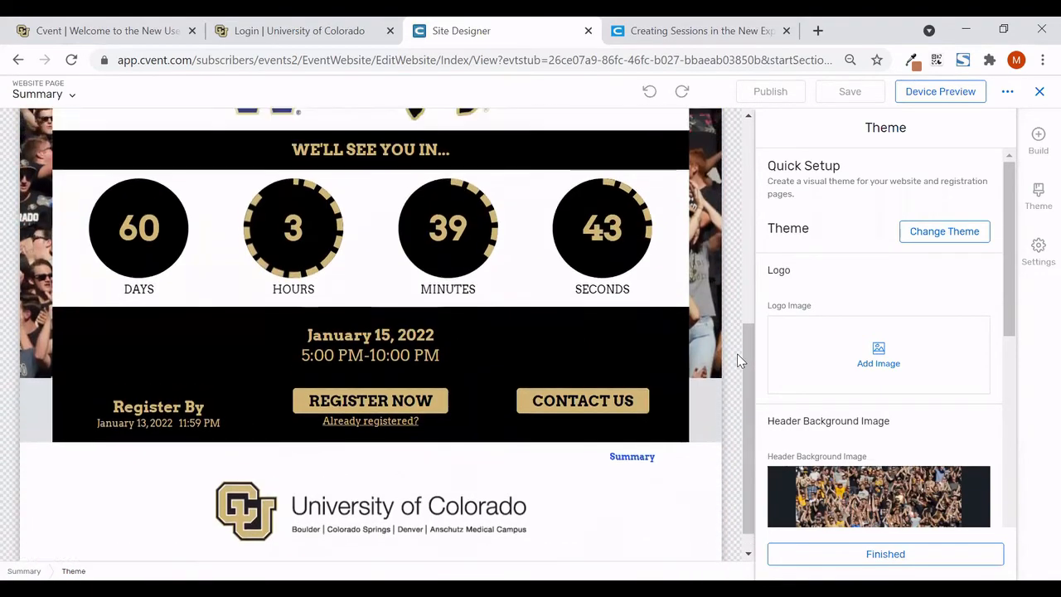
{"action": "scroll", "coordinate": [737, 355], "scroll_direction": "up", "scroll_amount": 1}
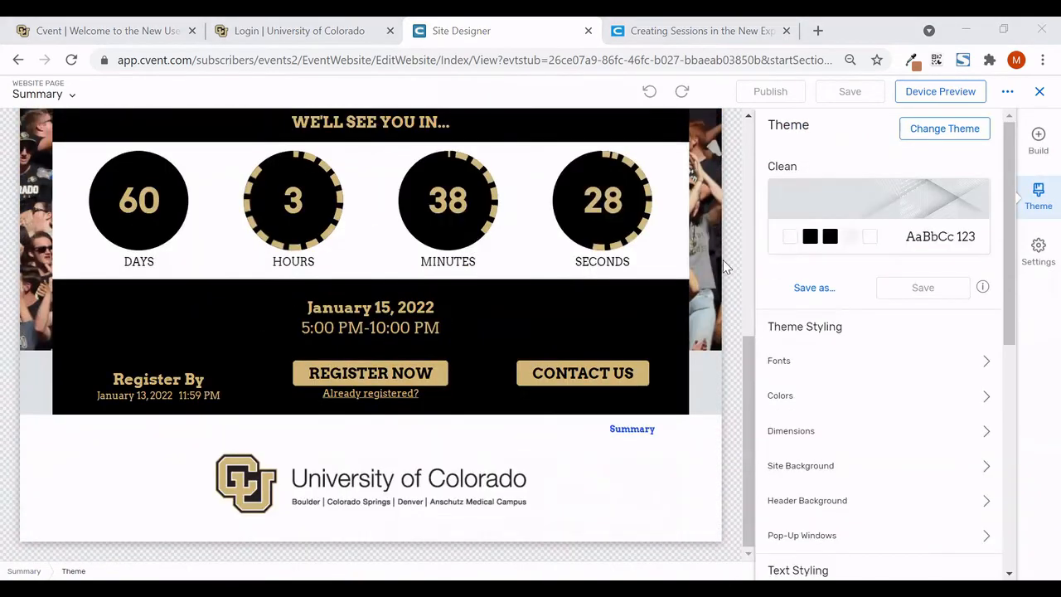
{"action": "scroll", "coordinate": [723, 260], "scroll_direction": "up", "scroll_amount": 4}
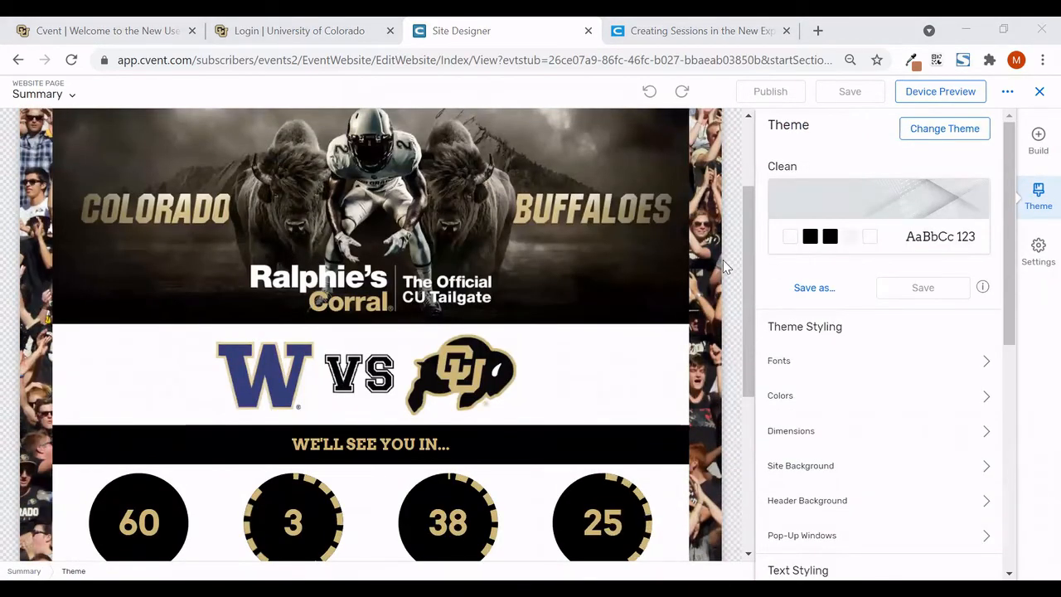
{"action": "scroll", "coordinate": [722, 264], "scroll_direction": "up", "scroll_amount": 1}
{"action": "scroll", "coordinate": [725, 265], "scroll_direction": "up", "scroll_amount": 1}
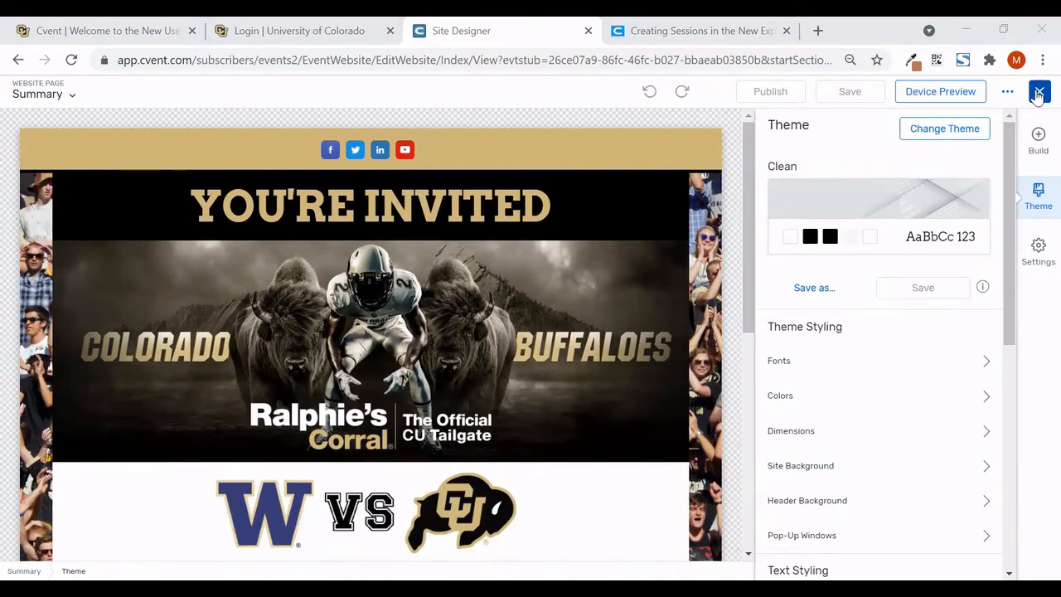
Switch to the Personal Information registration page in the Site Designer, examine its form fields, and exit the designer.
{"action": "left_click", "coordinate": [41, 97]}
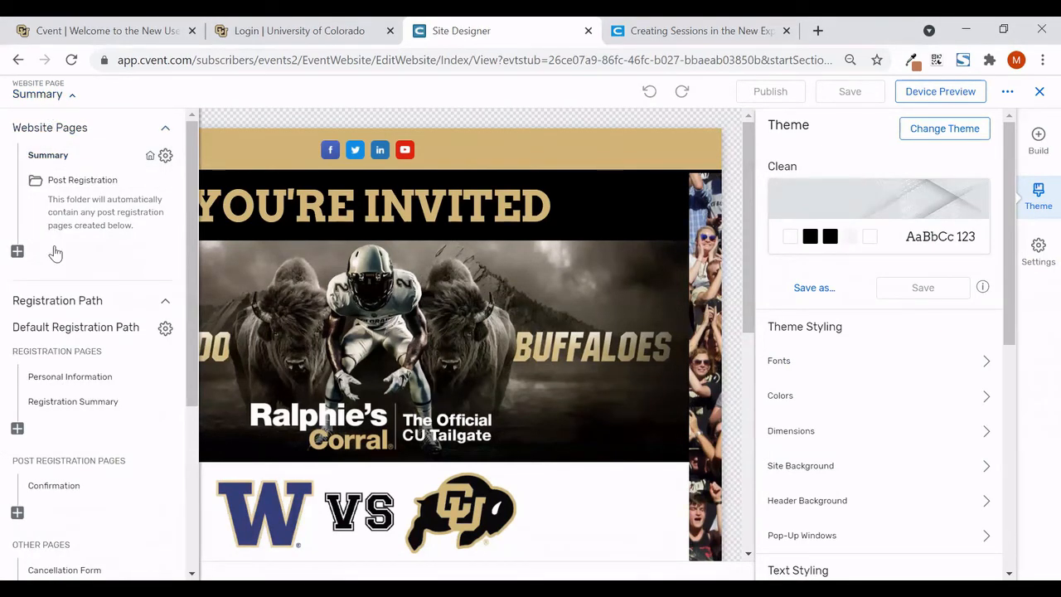
{"action": "left_click", "coordinate": [72, 379]}
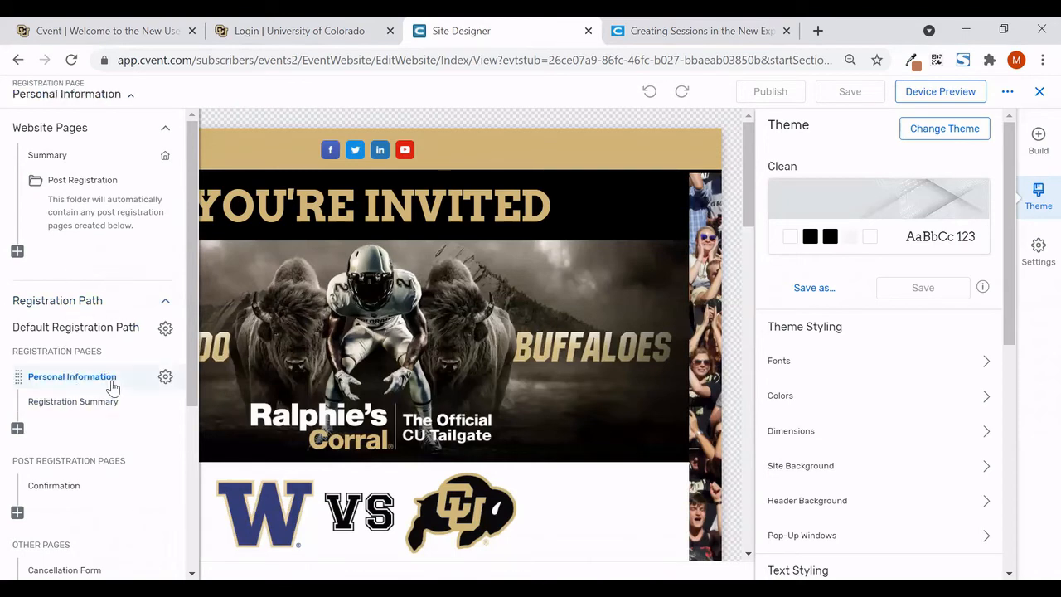
{"action": "left_click", "coordinate": [733, 295]}
{"action": "scroll", "coordinate": [733, 295], "scroll_direction": "down", "scroll_amount": 4}
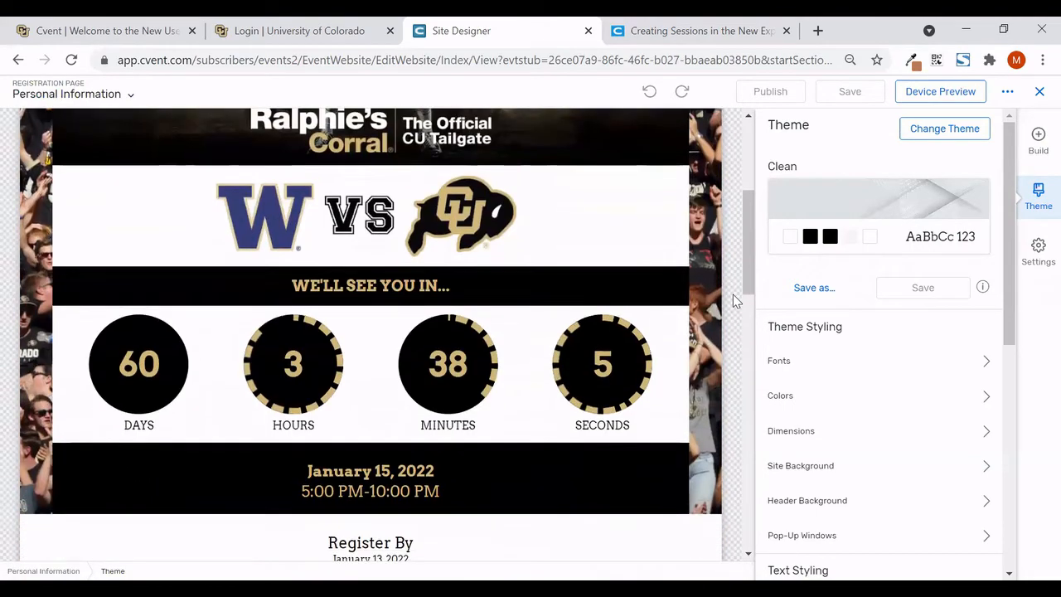
{"action": "scroll", "coordinate": [732, 295], "scroll_direction": "down", "scroll_amount": 3}
{"action": "scroll", "coordinate": [348, 497], "scroll_direction": "down", "scroll_amount": 2}
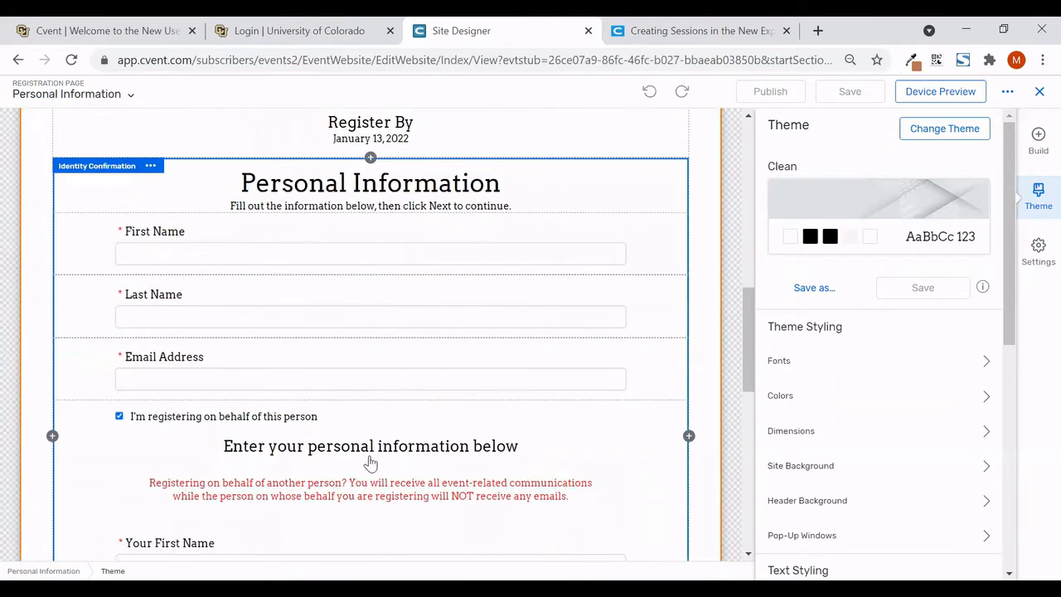
{"action": "scroll", "coordinate": [385, 452], "scroll_direction": "up", "scroll_amount": 4}
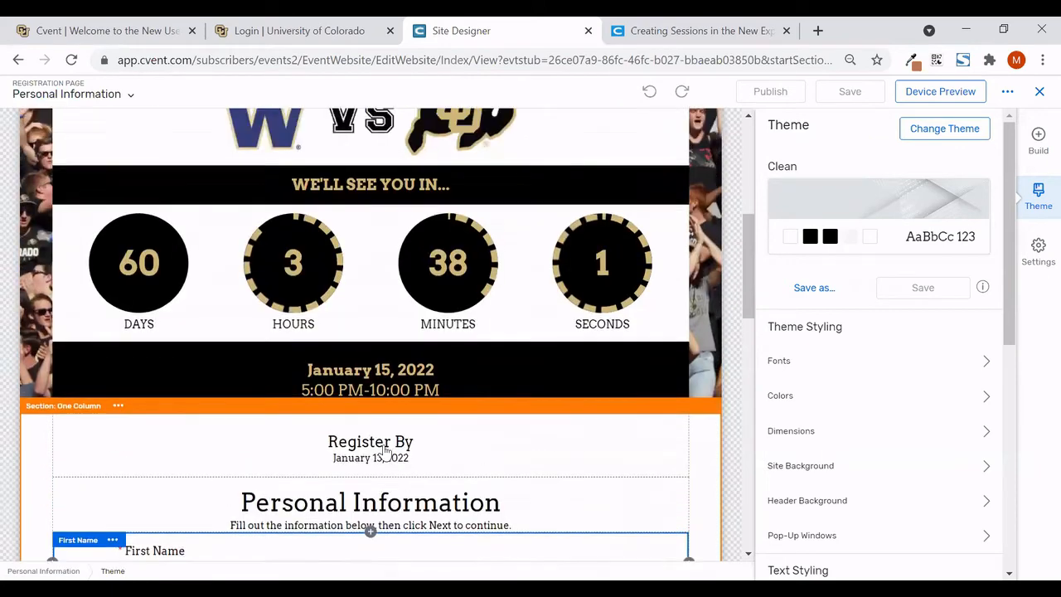
{"action": "scroll", "coordinate": [385, 451], "scroll_direction": "up", "scroll_amount": 1}
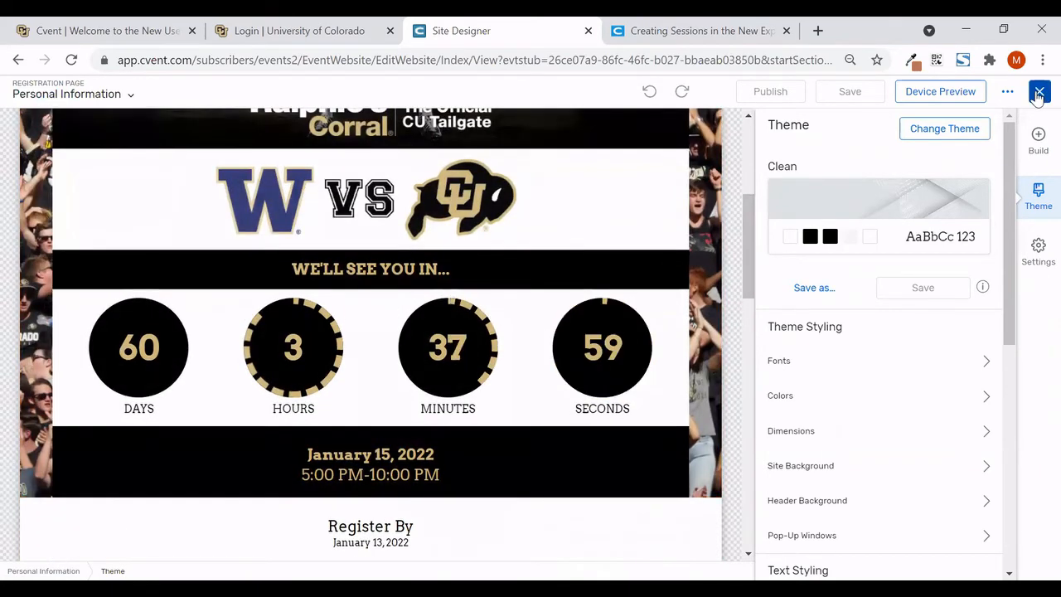
{"action": "left_click", "coordinate": [1038, 93]}
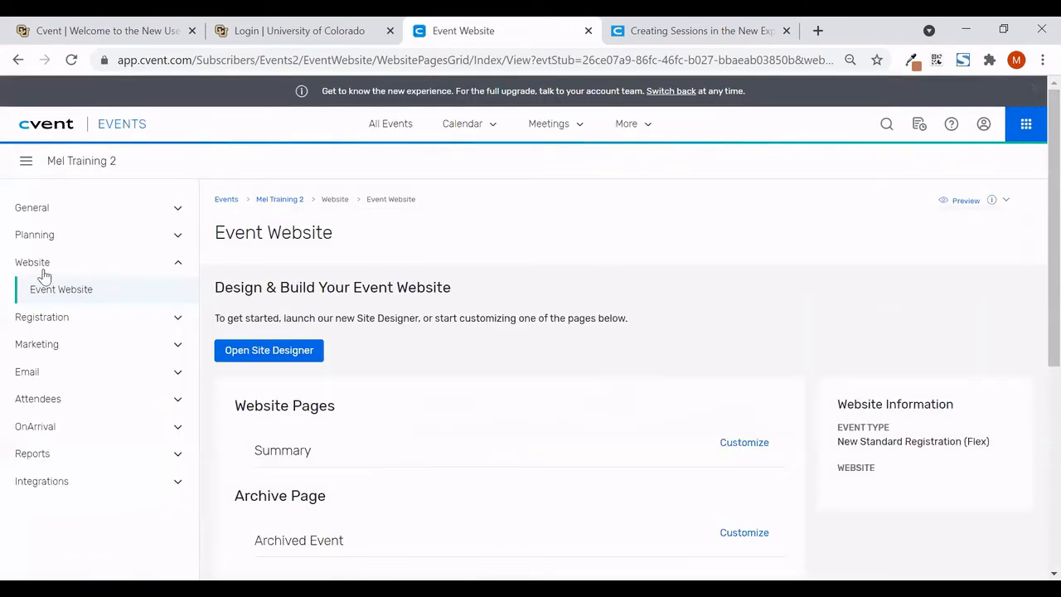
Open the Registration Process page, review its registration pages, then launch the Site Designer from it and exit back.
{"action": "left_click", "coordinate": [62, 317]}
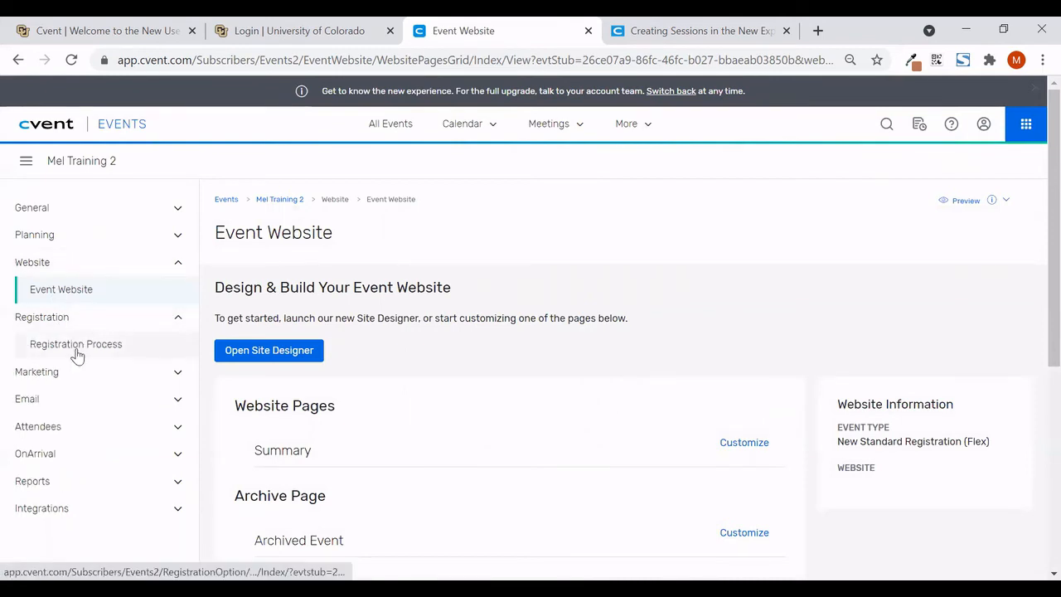
{"action": "left_click", "coordinate": [76, 351]}
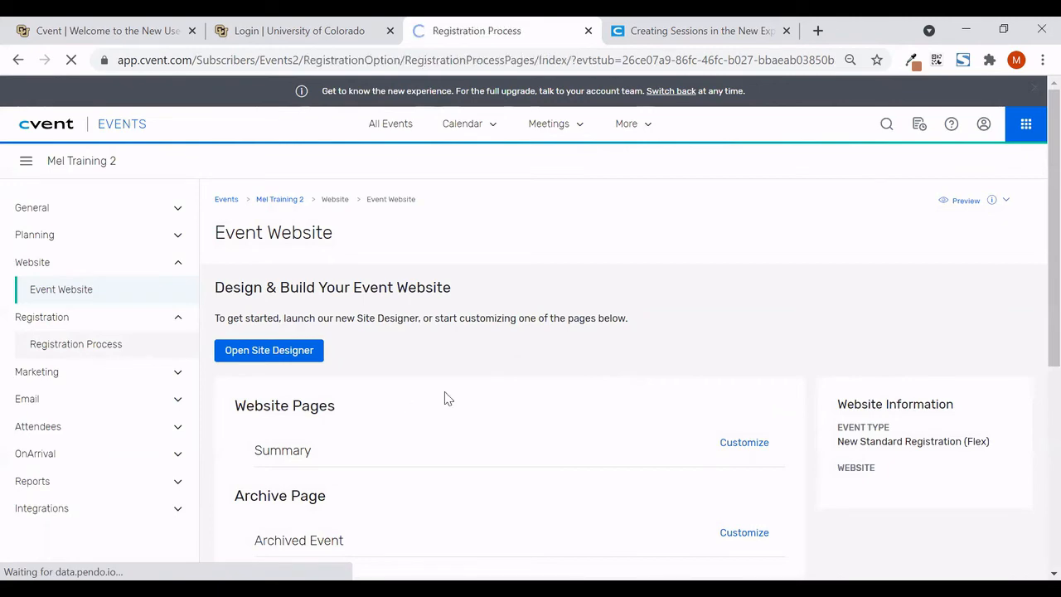
{"action": "scroll", "coordinate": [483, 390], "scroll_direction": "down", "scroll_amount": 2}
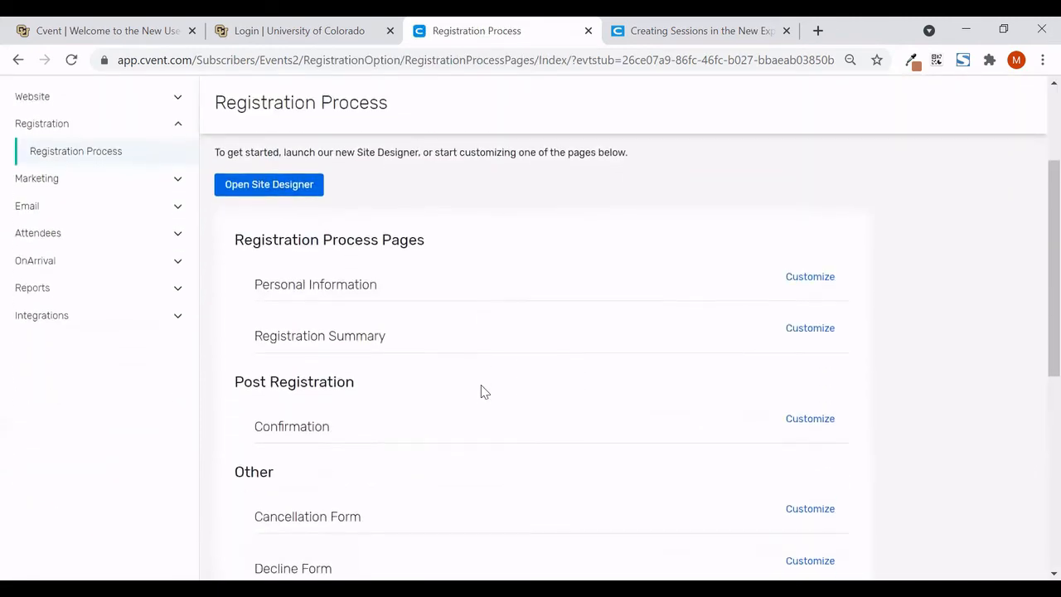
{"action": "scroll", "coordinate": [406, 451], "scroll_direction": "up", "scroll_amount": 2}
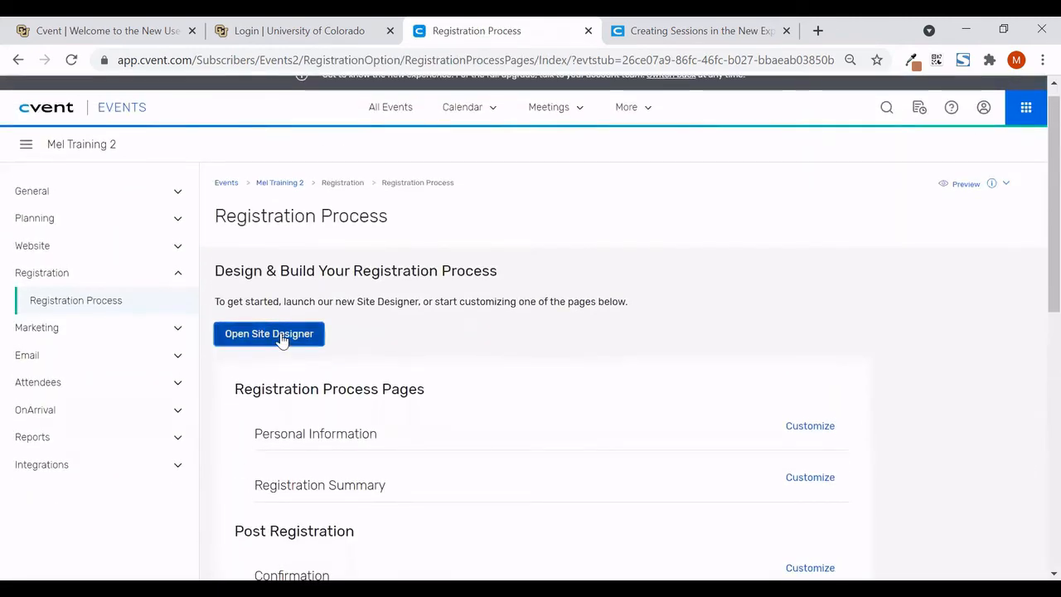
{"action": "left_click", "coordinate": [280, 336]}
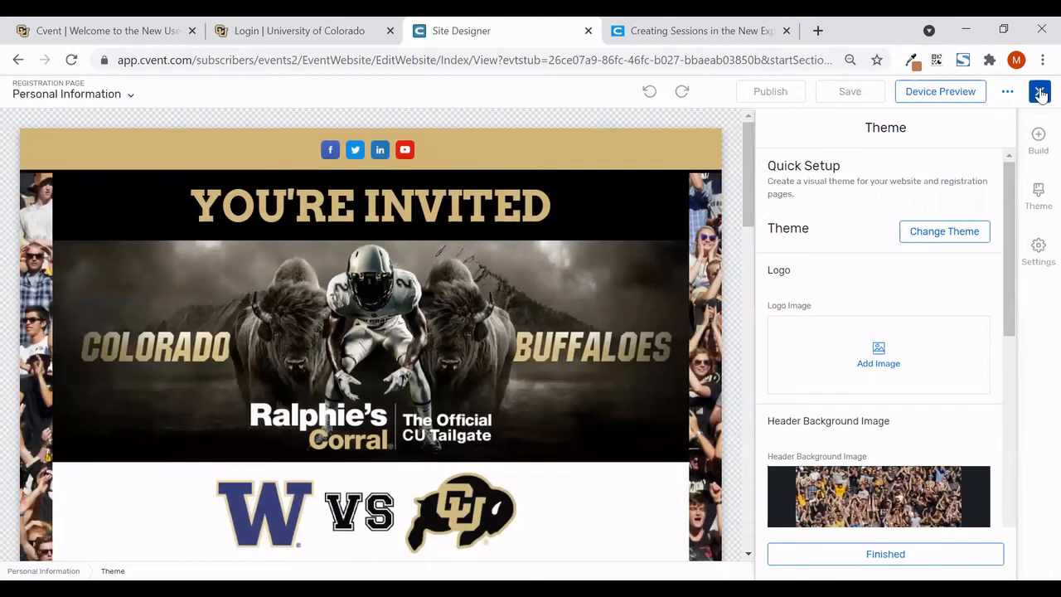
{"action": "left_click", "coordinate": [1040, 92]}
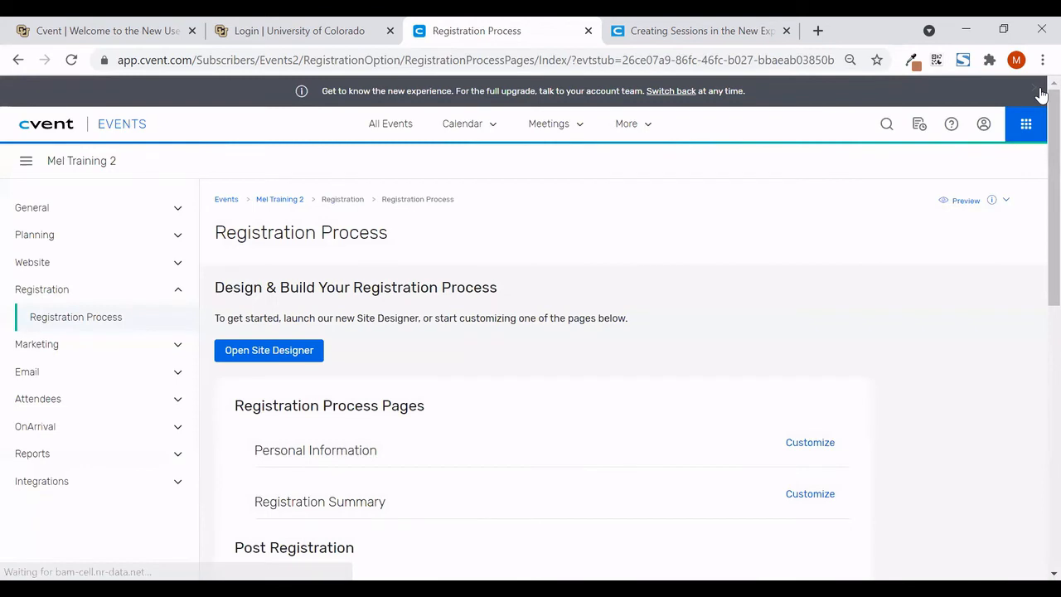
Open the Marketing Weblinks page, review the standard links, and select the Summary page's URL.
{"action": "left_click", "coordinate": [48, 289]}
{"action": "left_click", "coordinate": [47, 320]}
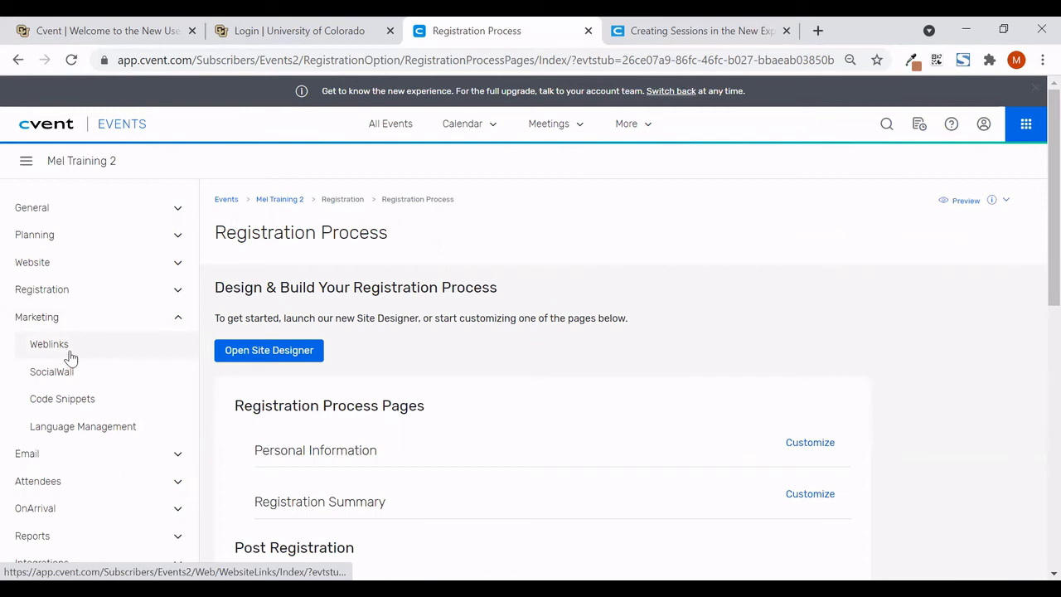
{"action": "left_click", "coordinate": [69, 348]}
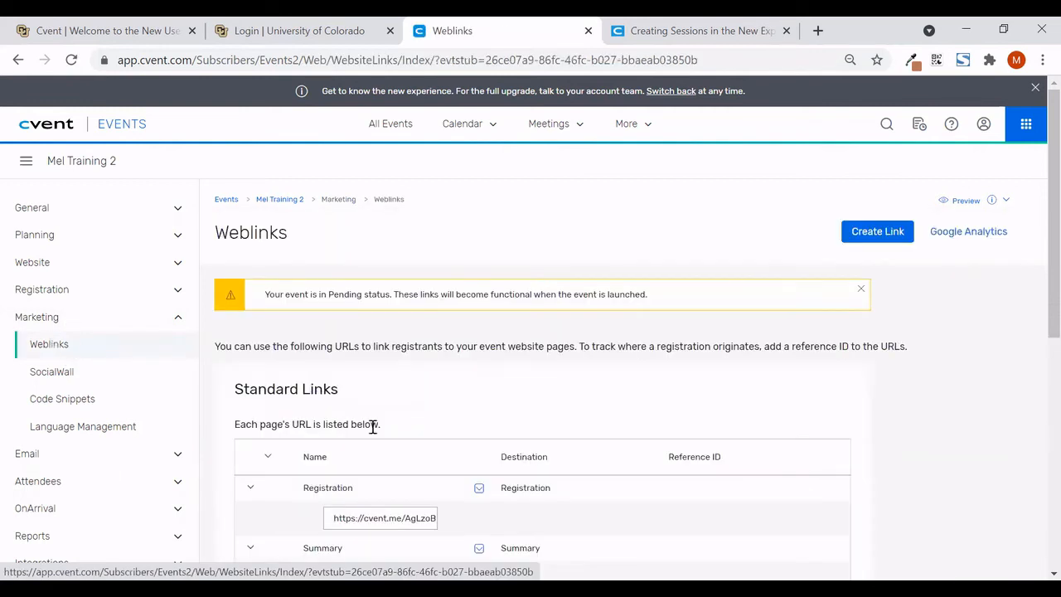
{"action": "scroll", "coordinate": [372, 427], "scroll_direction": "down", "scroll_amount": 1}
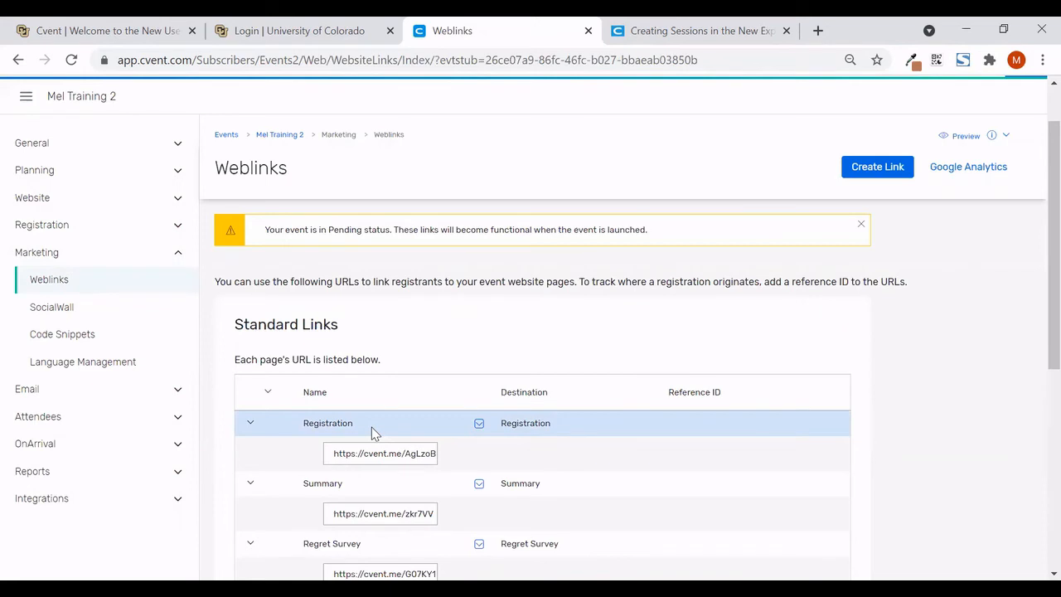
{"action": "scroll", "coordinate": [371, 427], "scroll_direction": "down", "scroll_amount": 2}
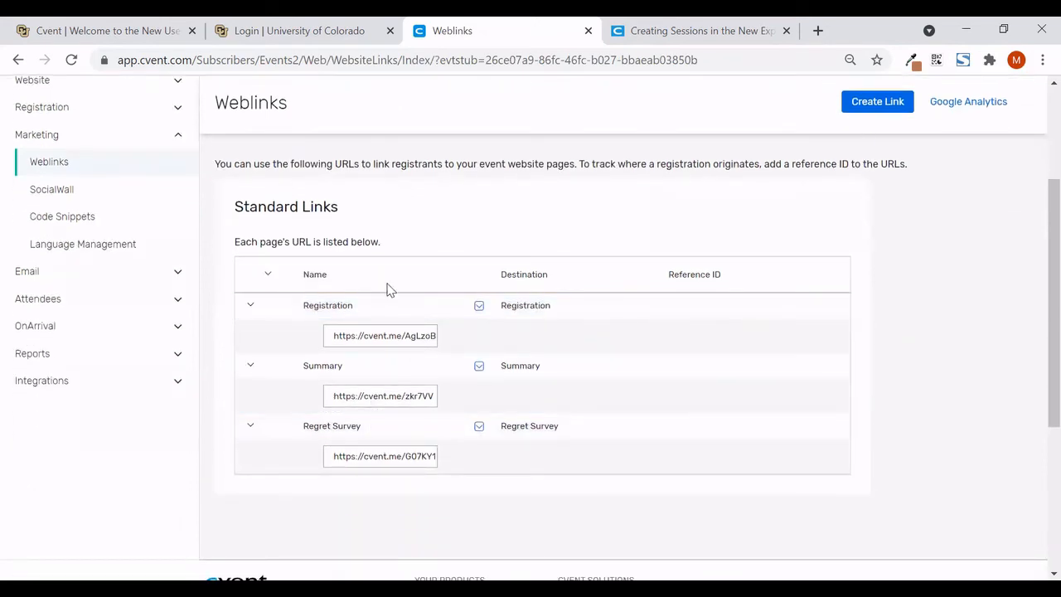
{"action": "scroll", "coordinate": [388, 290], "scroll_direction": "up", "scroll_amount": 1}
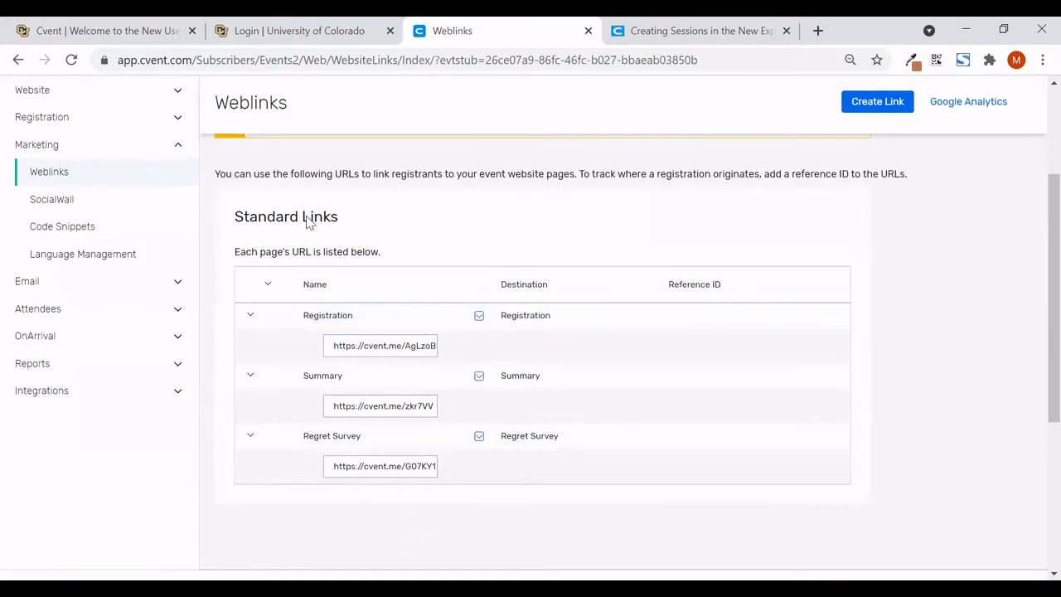
{"action": "scroll", "coordinate": [451, 339], "scroll_direction": "up", "scroll_amount": 1}
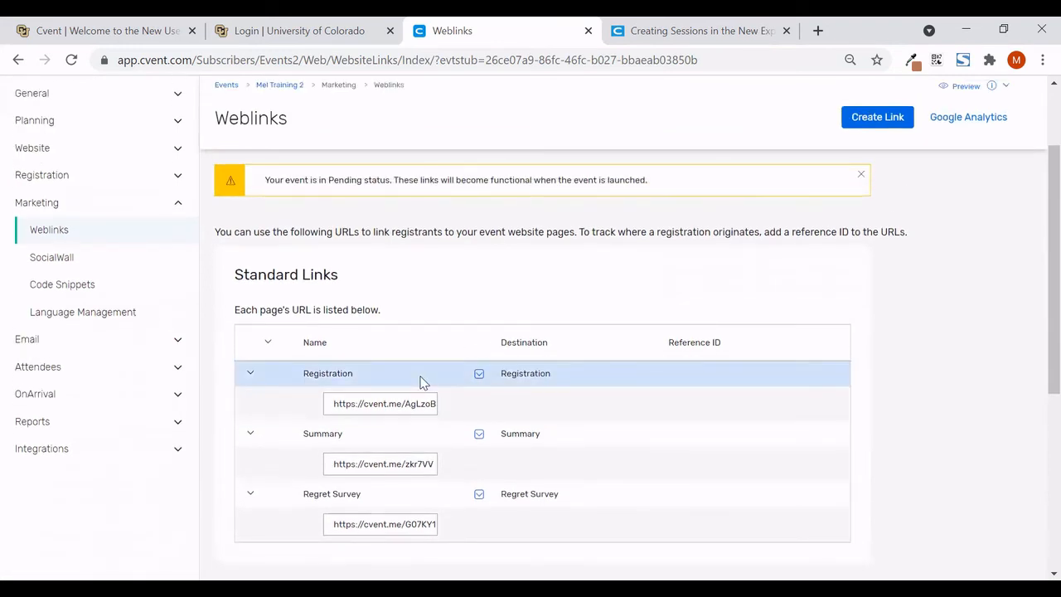
{"action": "scroll", "coordinate": [460, 291], "scroll_direction": "up", "scroll_amount": 1}
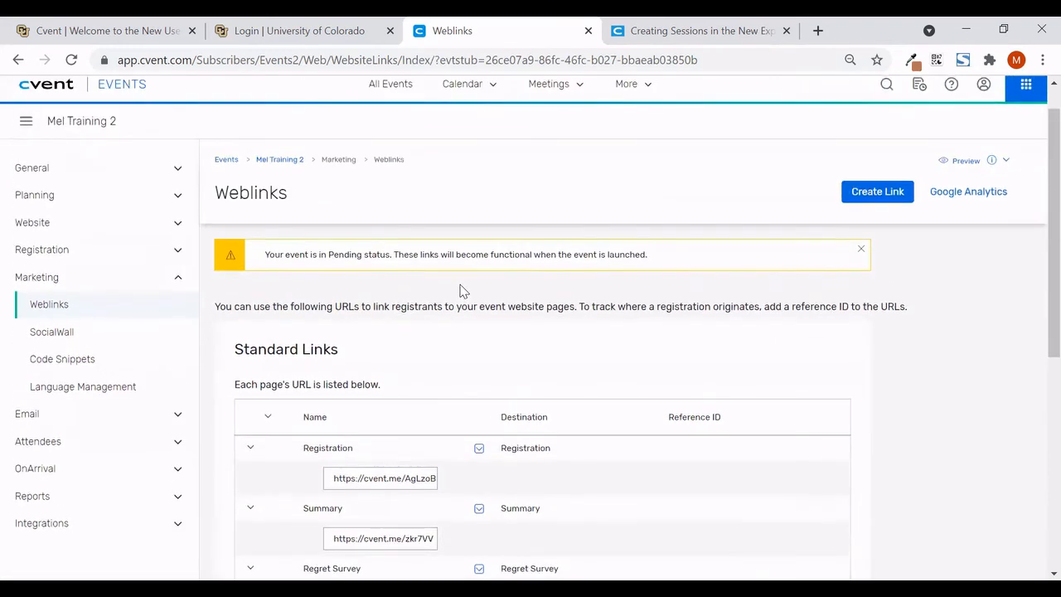
{"action": "scroll", "coordinate": [462, 291], "scroll_direction": "down", "scroll_amount": 1}
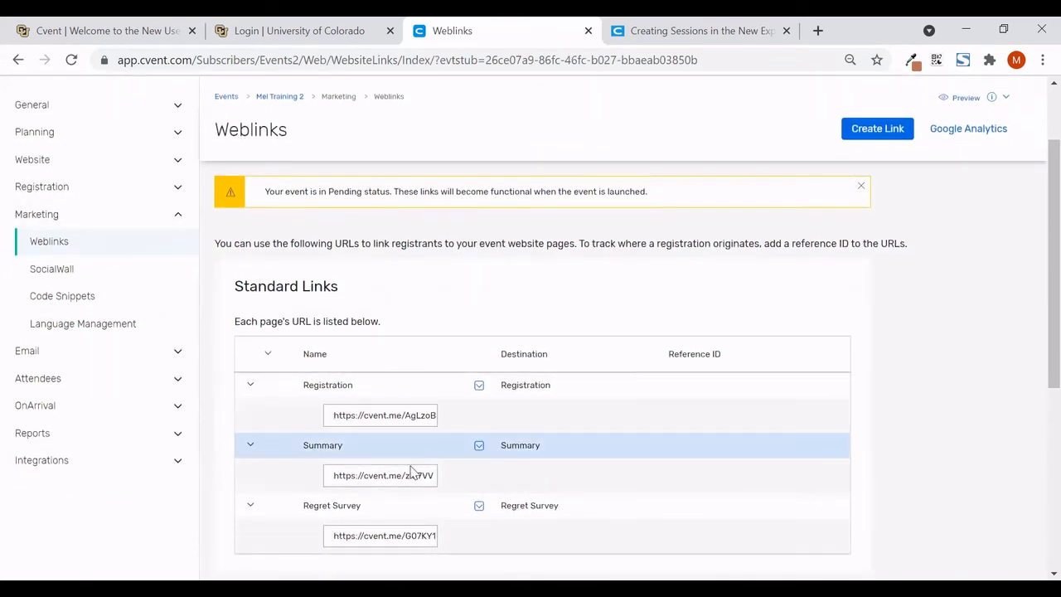
{"action": "left_click", "coordinate": [407, 477]}
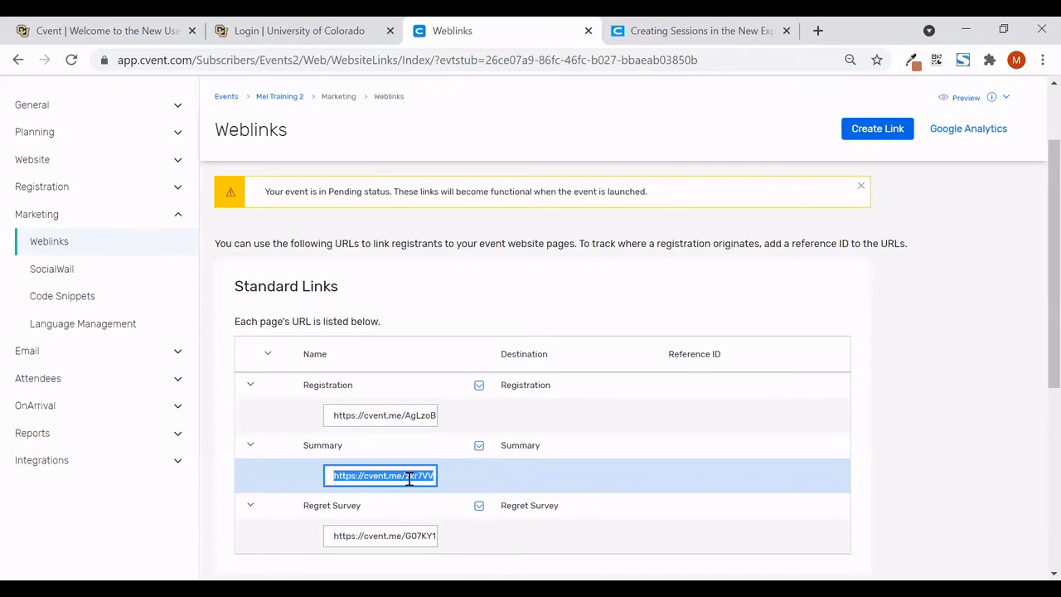
Open the Registration Confirmation email from the Event Emails list and examine its subject data tag and from email address.
{"action": "left_click", "coordinate": [131, 362]}
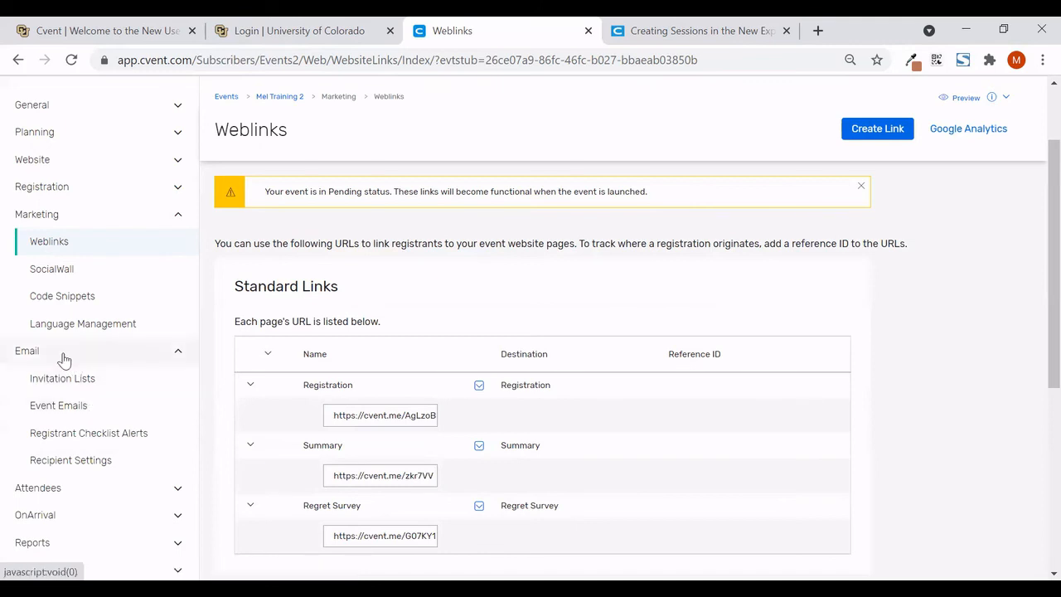
{"action": "left_click", "coordinate": [83, 409]}
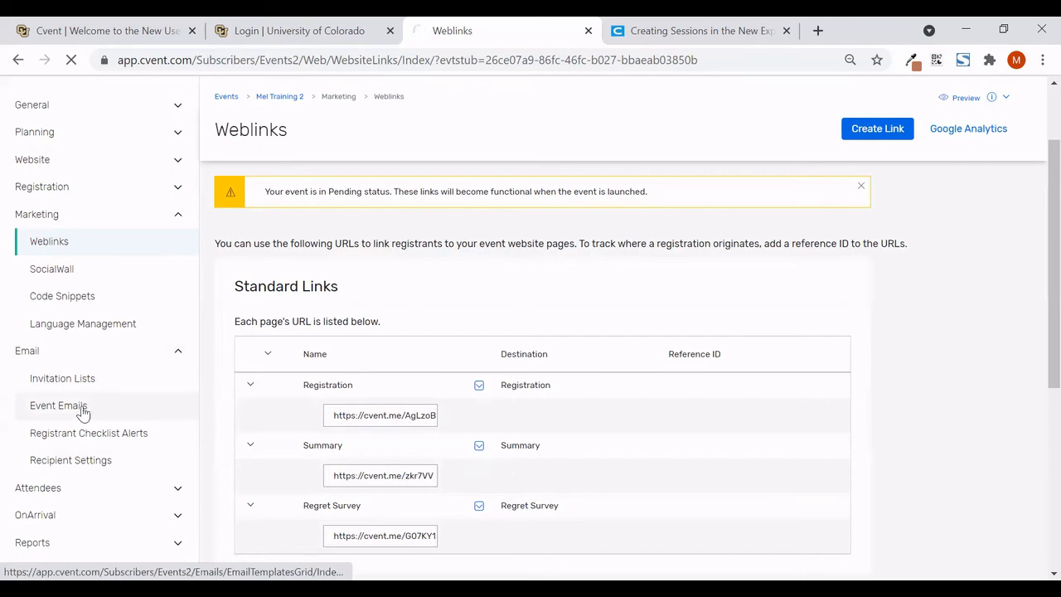
{"action": "scroll", "coordinate": [788, 256], "scroll_direction": "down", "scroll_amount": 5}
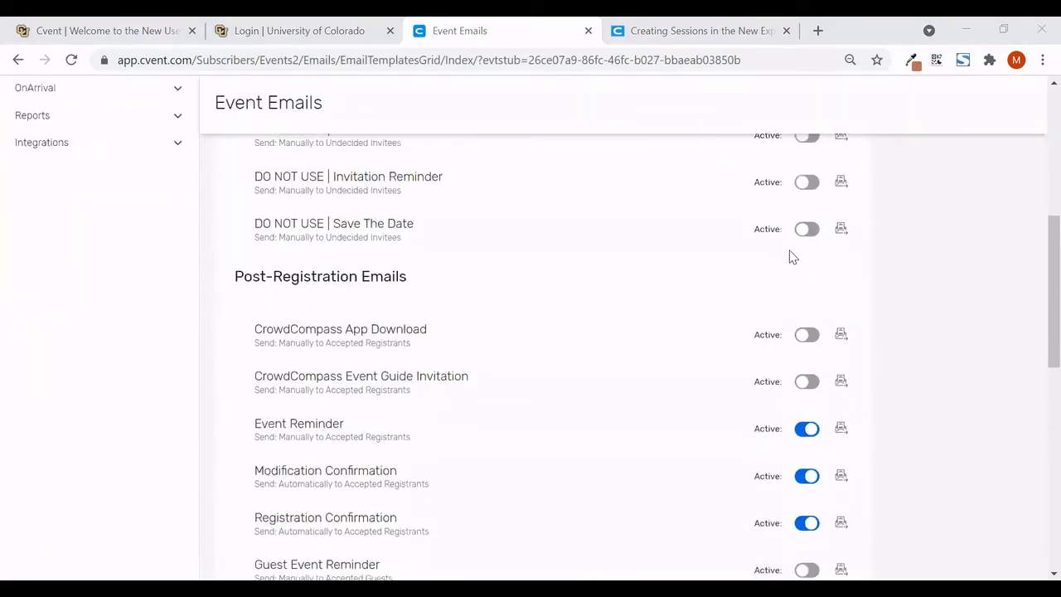
{"action": "left_click", "coordinate": [308, 518]}
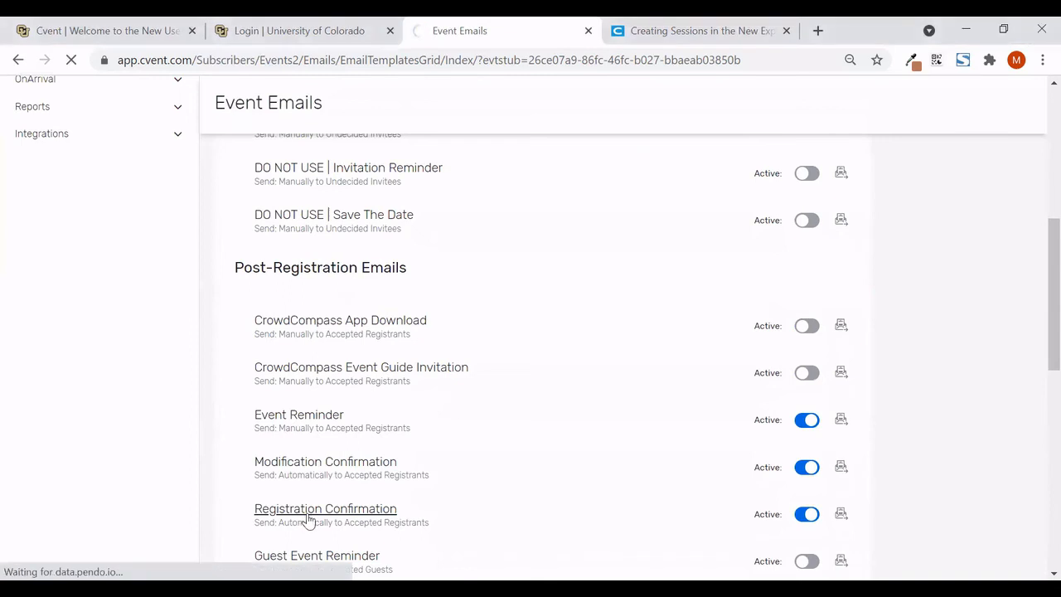
{"action": "scroll", "coordinate": [308, 520], "scroll_direction": "down", "scroll_amount": 1}
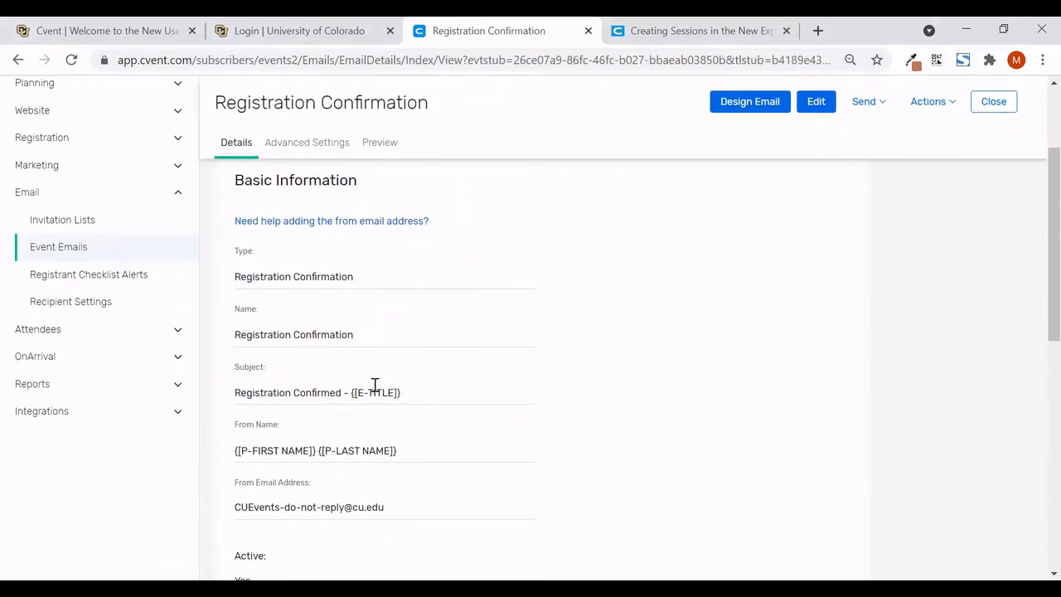
{"action": "left_click_drag", "start_coordinate": [351, 392], "coordinate": [407, 398]}
{"action": "triple_click", "coordinate": [296, 506]}
{"action": "scroll", "coordinate": [508, 489], "scroll_direction": "up", "scroll_amount": 1}
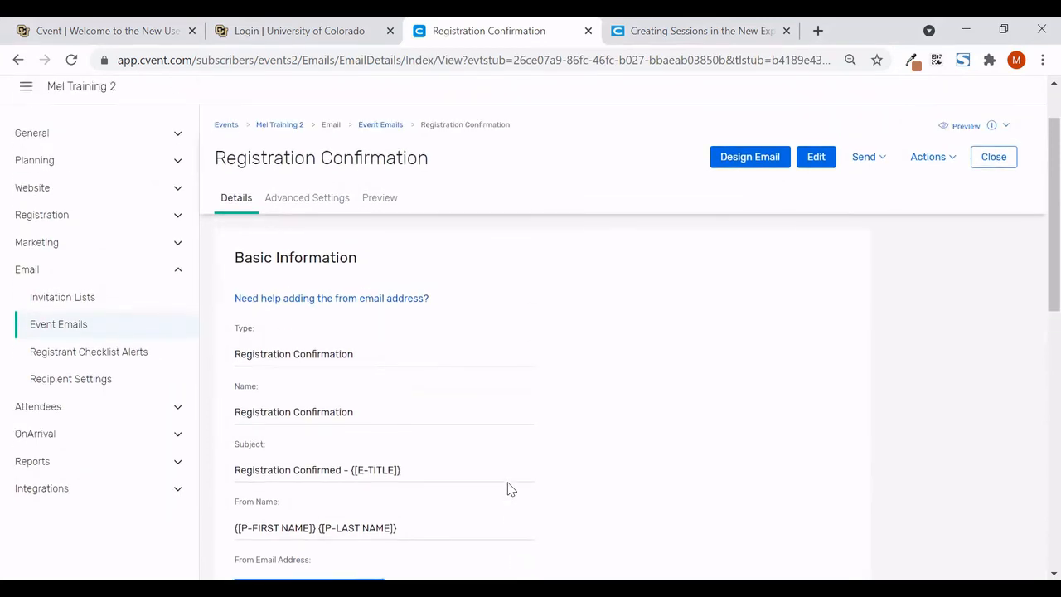
Preview the Registration Confirmation email and examine its subject and HTML content.
{"action": "left_click", "coordinate": [380, 201]}
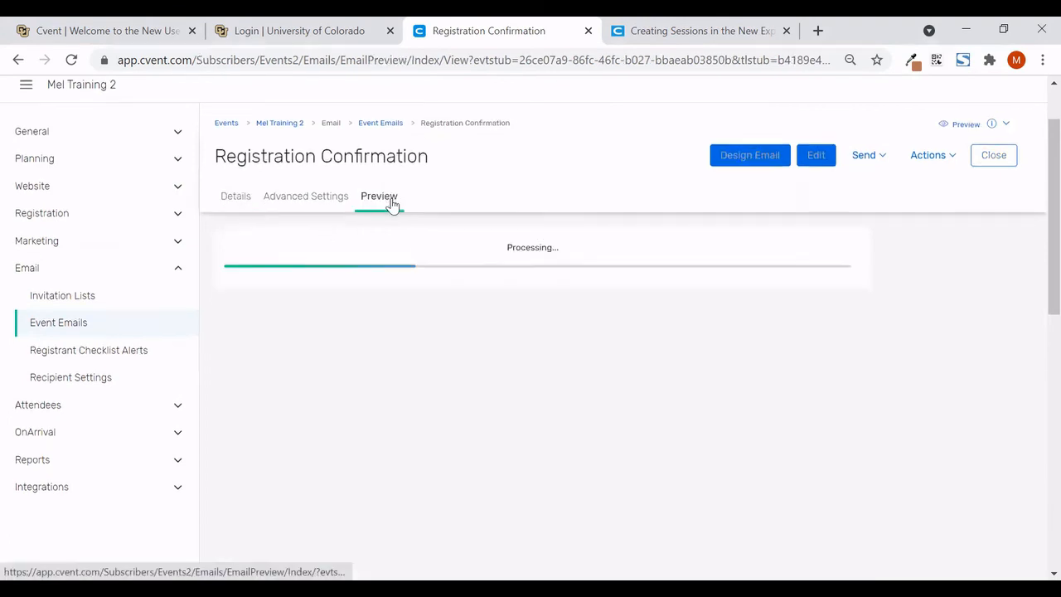
{"action": "scroll", "coordinate": [392, 207], "scroll_direction": "down", "scroll_amount": 2}
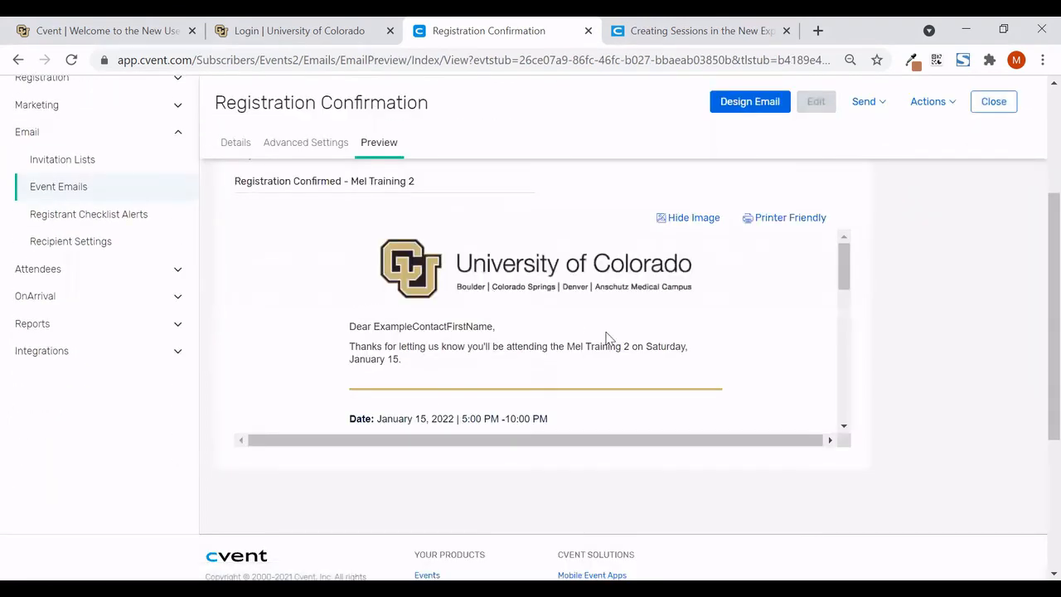
{"action": "scroll", "coordinate": [605, 336], "scroll_direction": "up", "scroll_amount": 1}
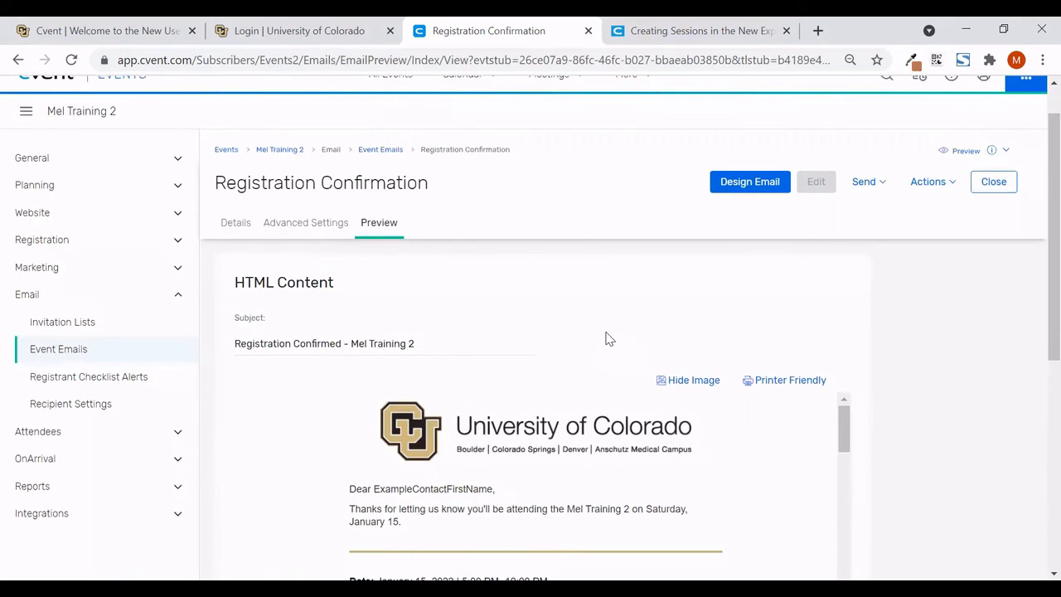
Open the Registration Confirmation email in the email designer, check the list of other event emails, and exit the designer.
{"action": "left_click", "coordinate": [743, 184]}
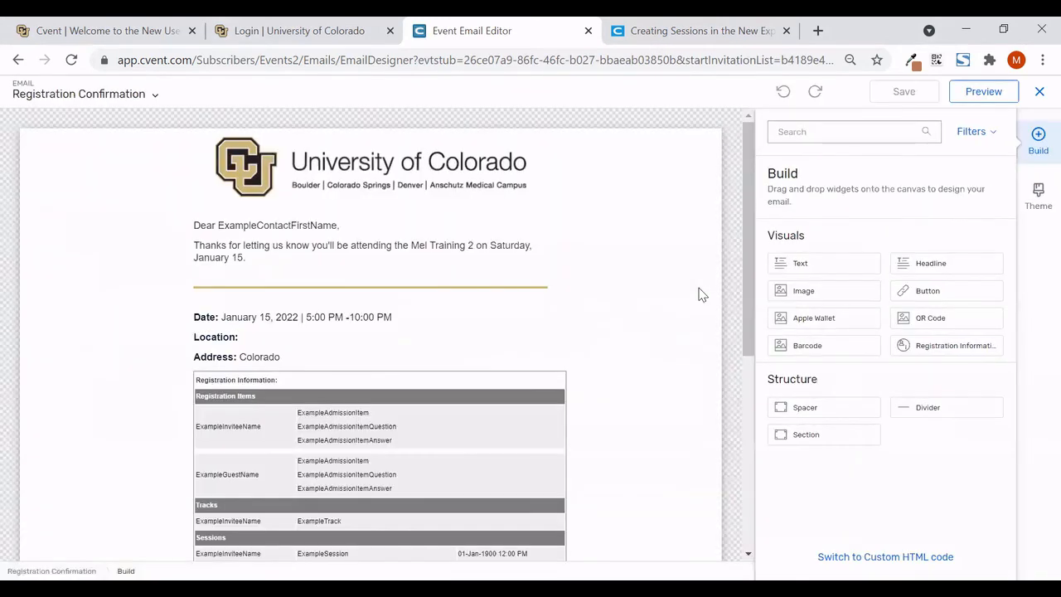
{"action": "left_click", "coordinate": [138, 97]}
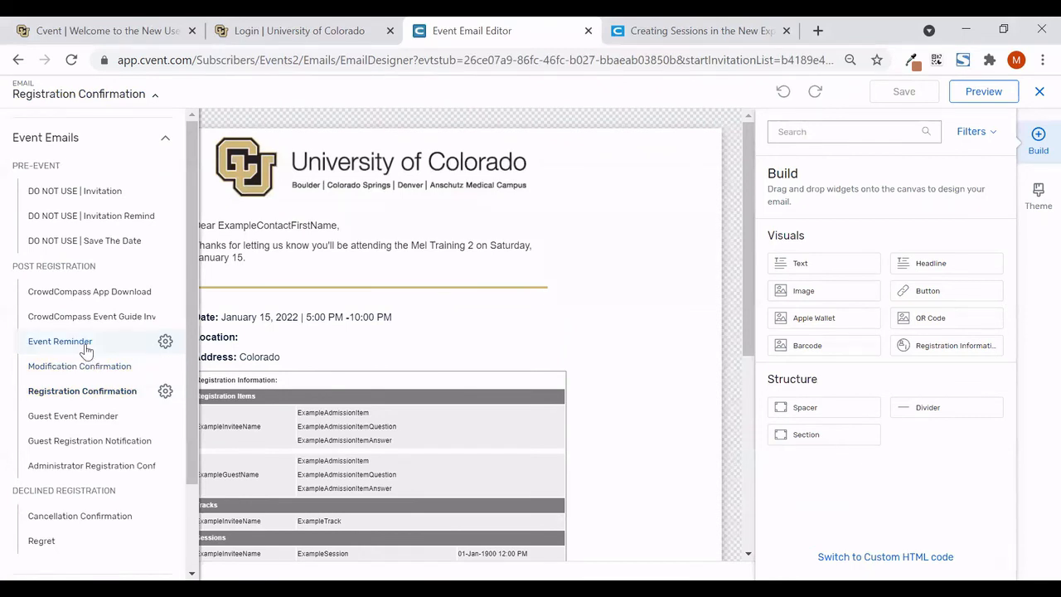
{"action": "left_click", "coordinate": [727, 298]}
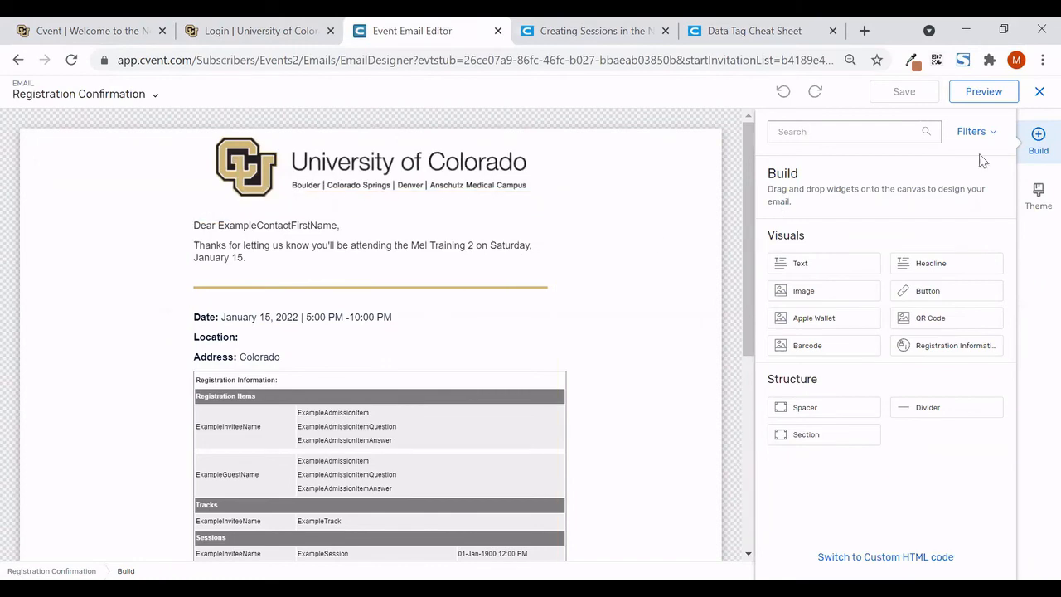
{"action": "left_click", "coordinate": [1039, 93]}
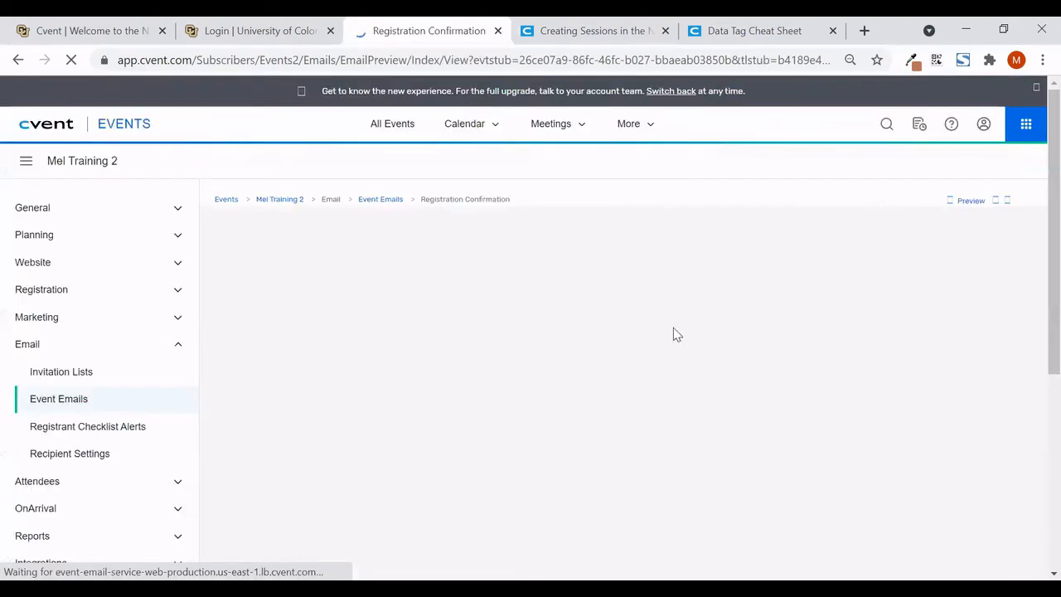
Open the event's Attendee List and review its columns and available attendee options.
{"action": "scroll", "coordinate": [143, 343], "scroll_direction": "down", "scroll_amount": 2}
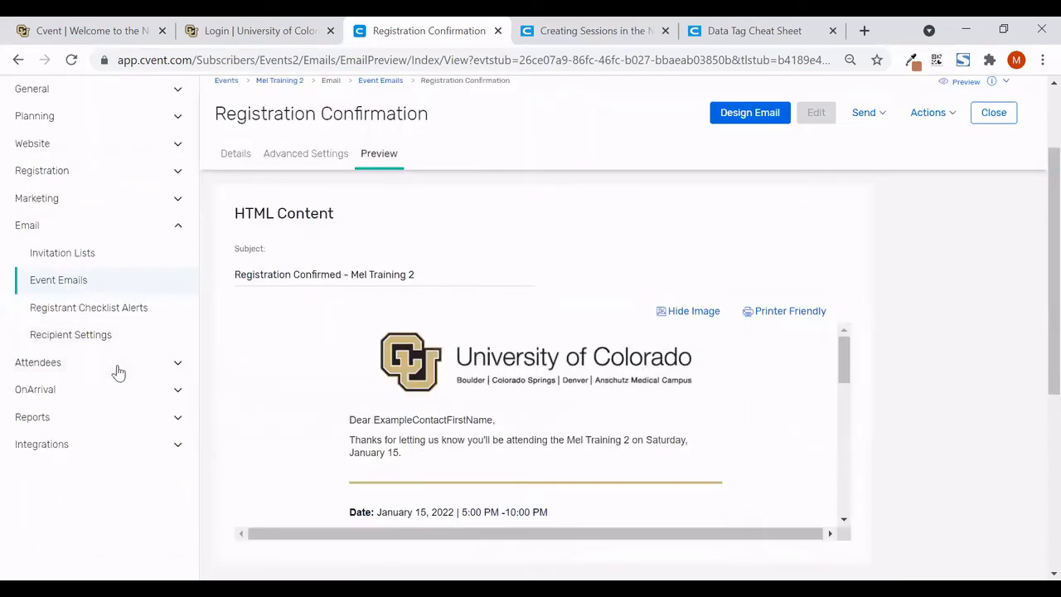
{"action": "left_click", "coordinate": [53, 368]}
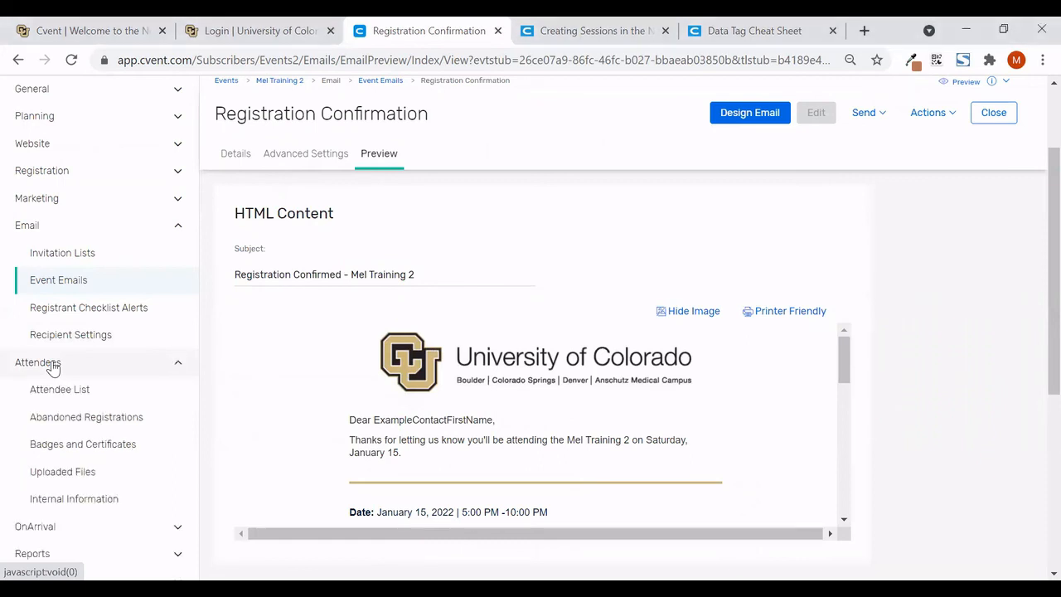
{"action": "left_click", "coordinate": [79, 399]}
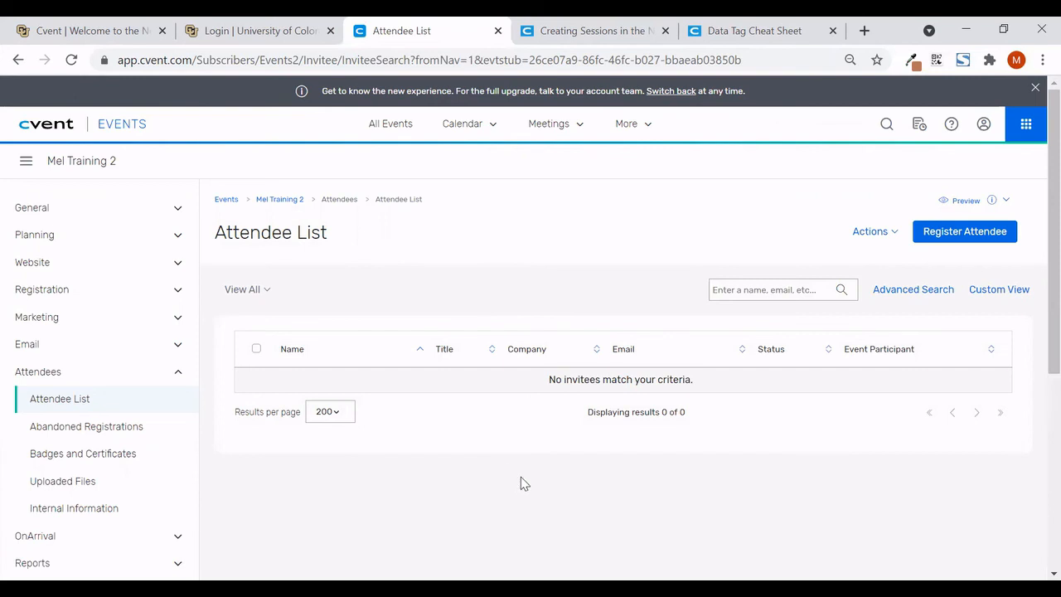
{"action": "scroll", "coordinate": [520, 477], "scroll_direction": "down", "scroll_amount": 2}
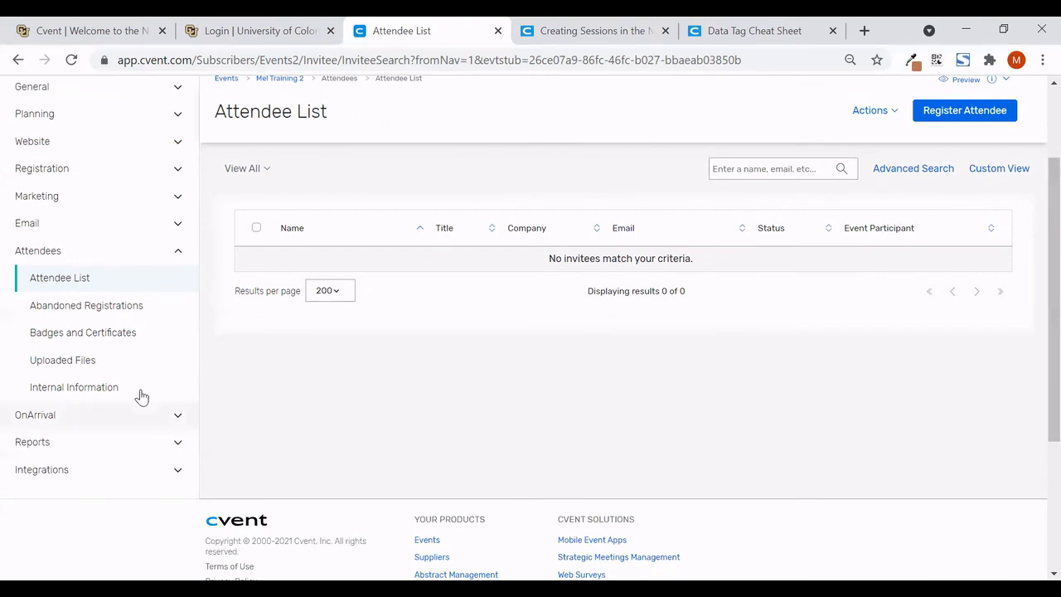
Open the event's Reports page and look through the report templates by category.
{"action": "left_click", "coordinate": [74, 443]}
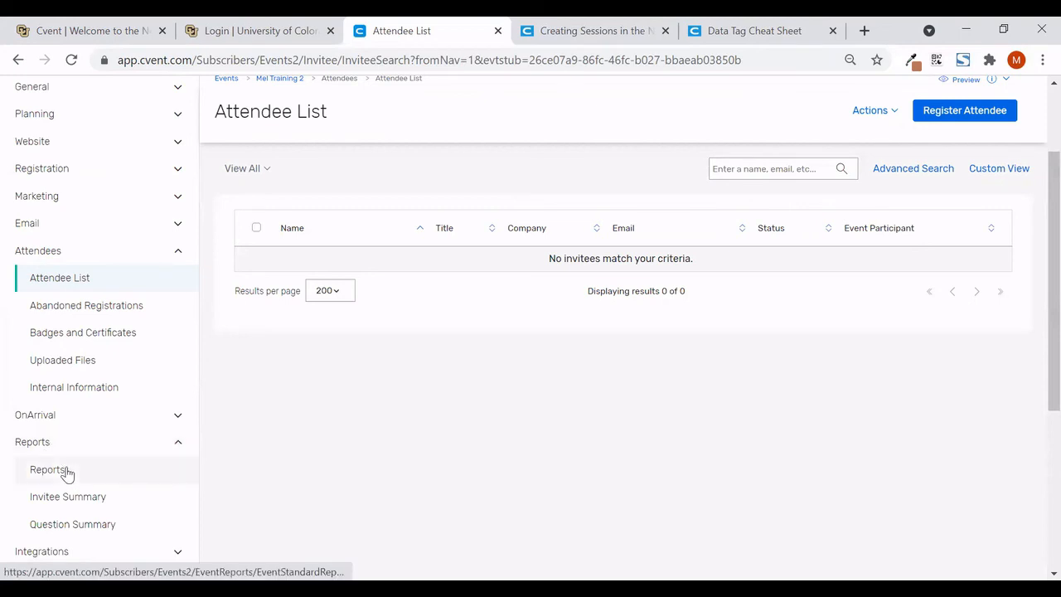
{"action": "left_click", "coordinate": [65, 470]}
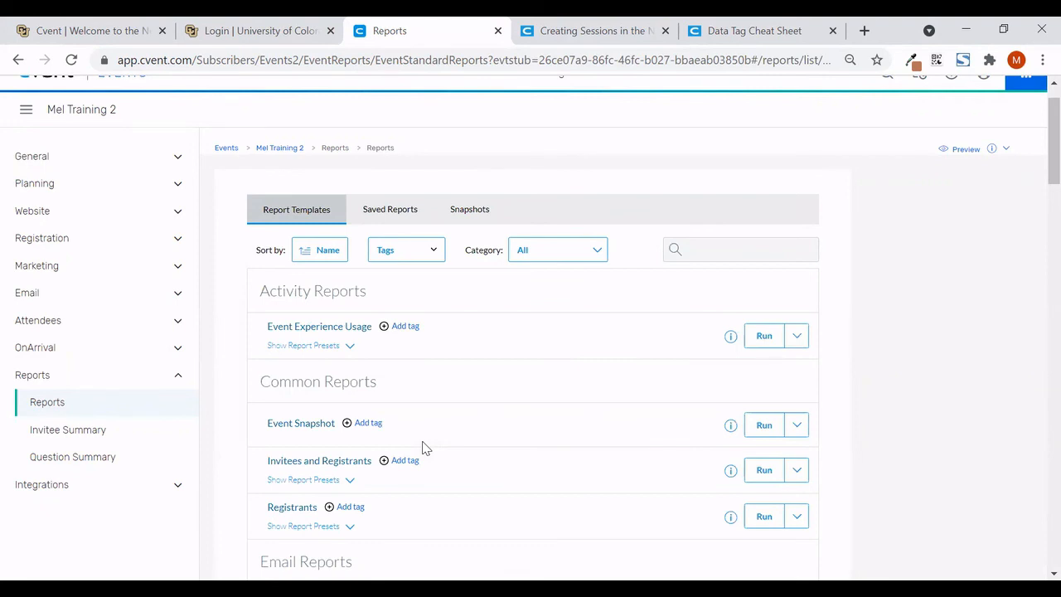
{"action": "scroll", "coordinate": [421, 448], "scroll_direction": "down", "scroll_amount": 4}
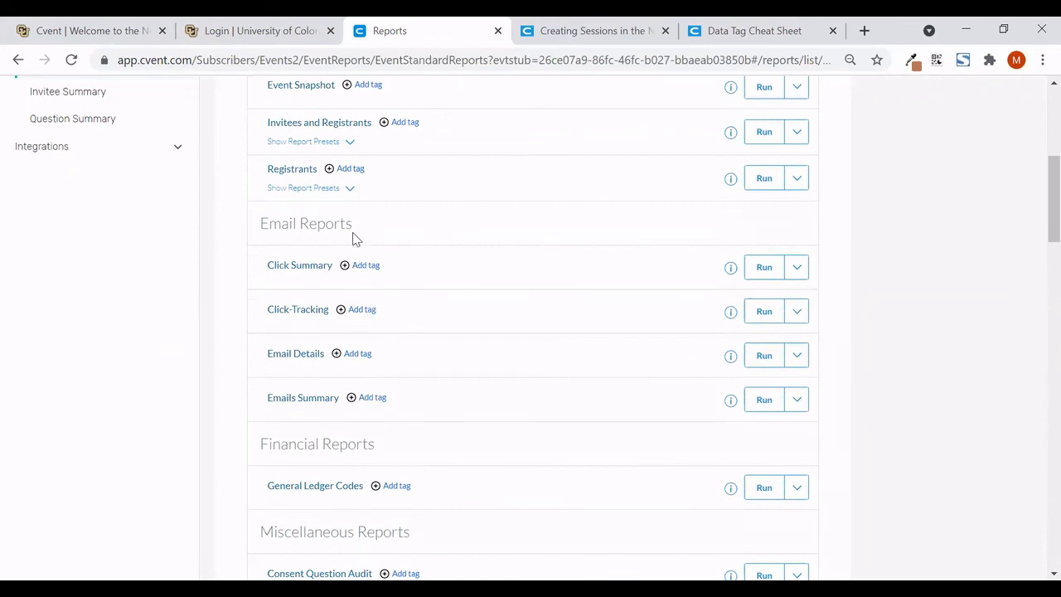
Examine the email, financial and miscellaneous report templates, and return to the start of the template list.
{"action": "left_click_drag", "start_coordinate": [354, 235], "coordinate": [268, 249]}
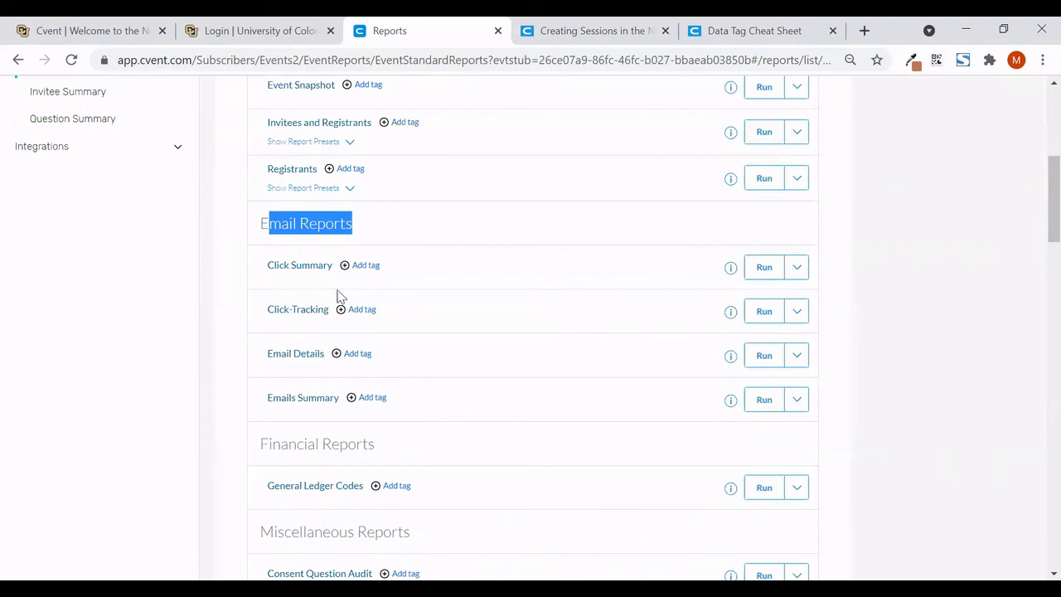
{"action": "scroll", "coordinate": [363, 372], "scroll_direction": "down", "scroll_amount": 2}
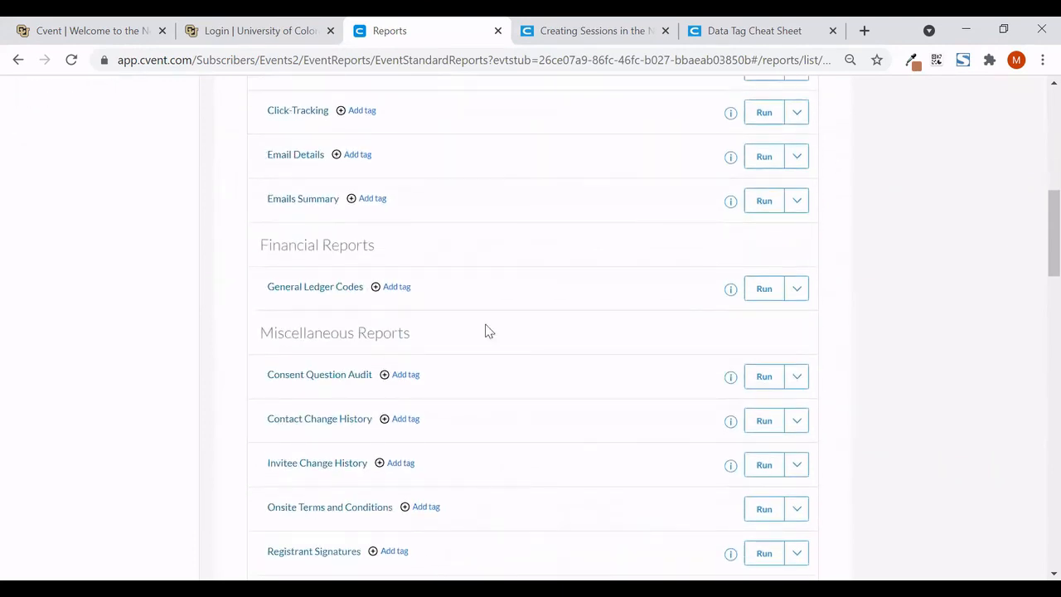
{"action": "scroll", "coordinate": [367, 360], "scroll_direction": "down", "scroll_amount": 2}
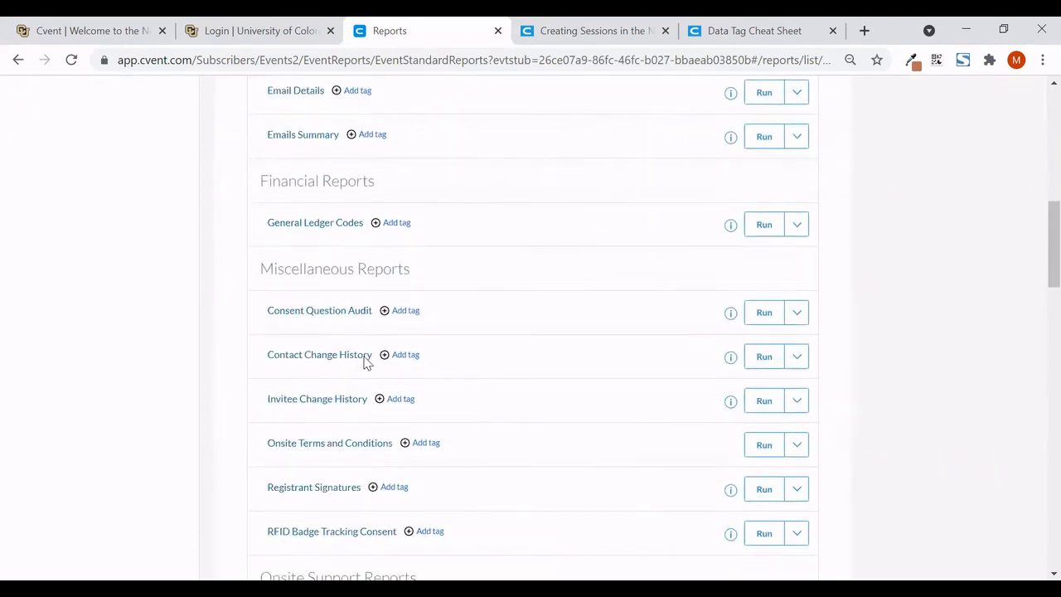
{"action": "scroll", "coordinate": [367, 359], "scroll_direction": "up", "scroll_amount": 2}
{"action": "scroll", "coordinate": [367, 362], "scroll_direction": "up", "scroll_amount": 10}
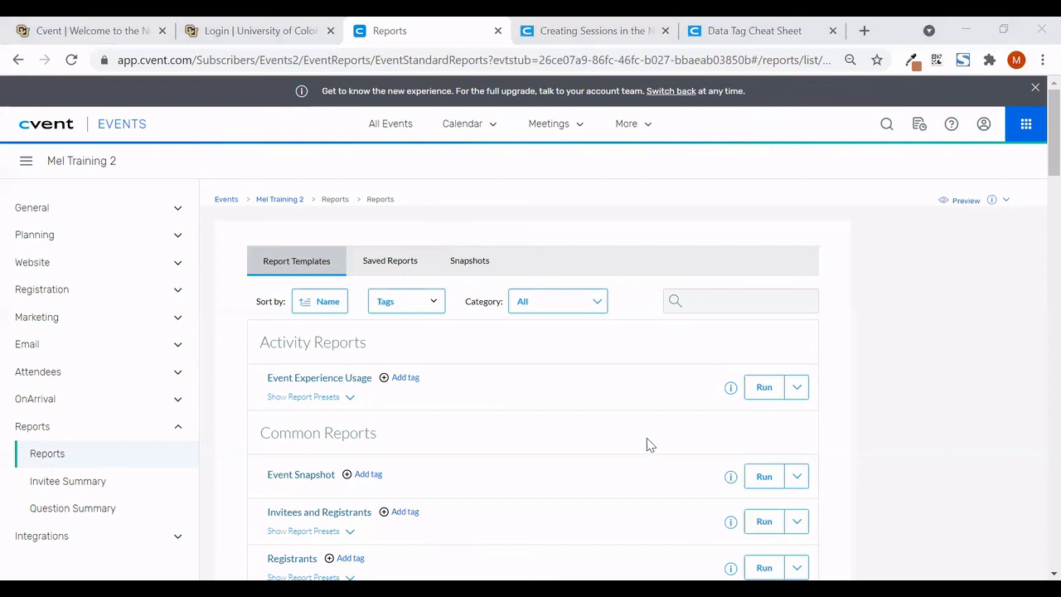
{"action": "scroll", "coordinate": [647, 444], "scroll_direction": "down", "scroll_amount": 1}
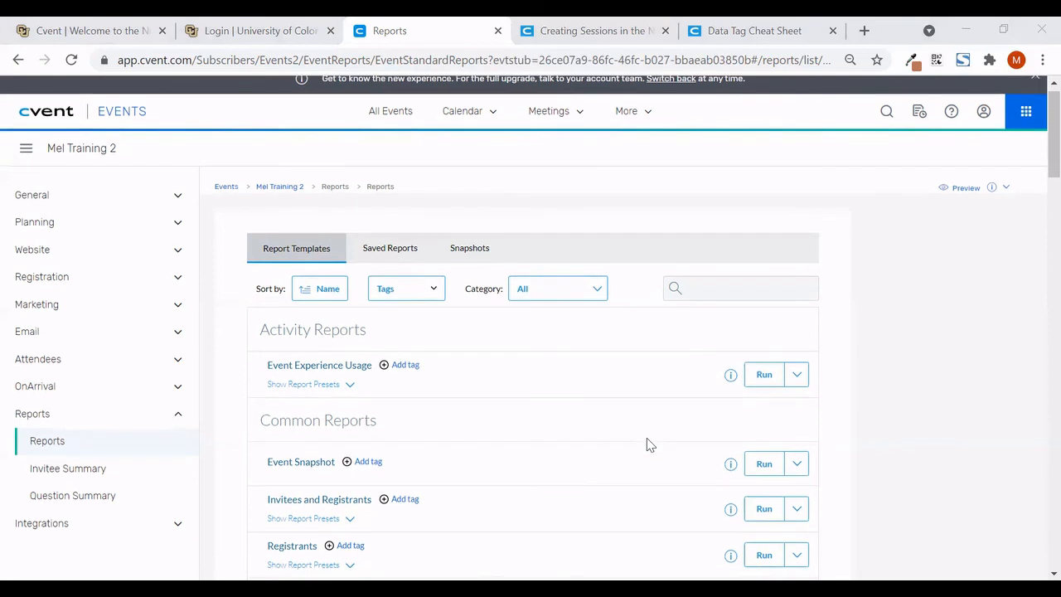
{"action": "scroll", "coordinate": [646, 444], "scroll_direction": "up", "scroll_amount": 1}
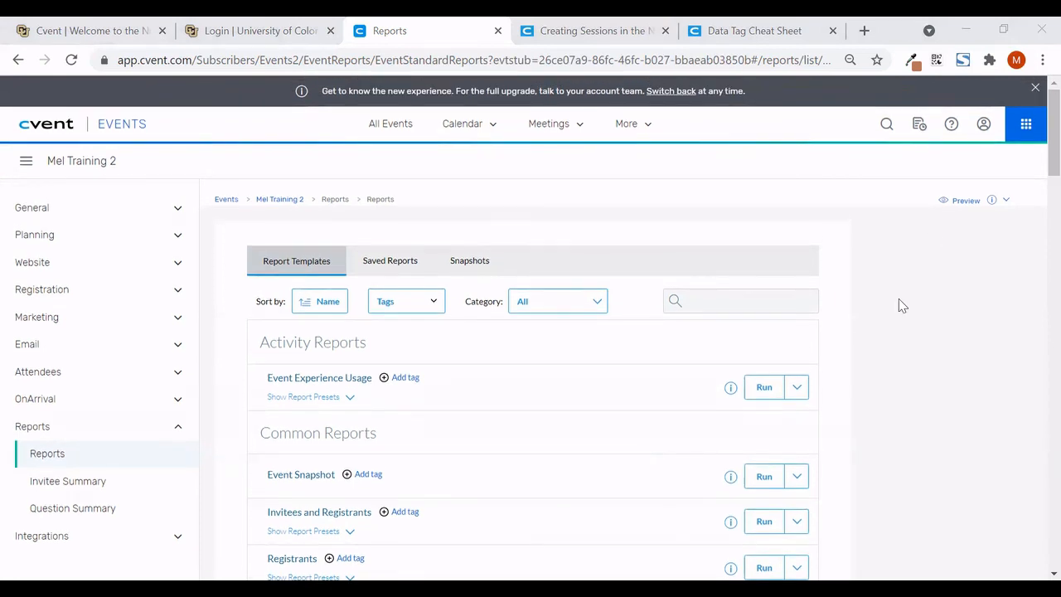
Switch to the eComm Wiki article on Cvent's new user experience, review its Timeline & Access section and collapse it.
{"action": "left_click", "coordinate": [71, 29]}
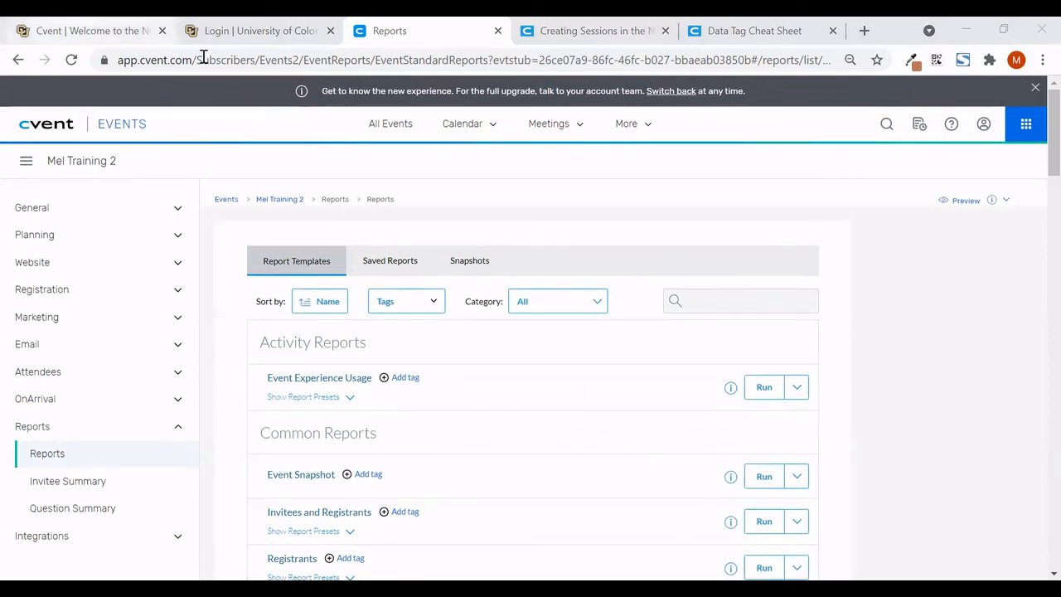
{"action": "left_click", "coordinate": [206, 62]}
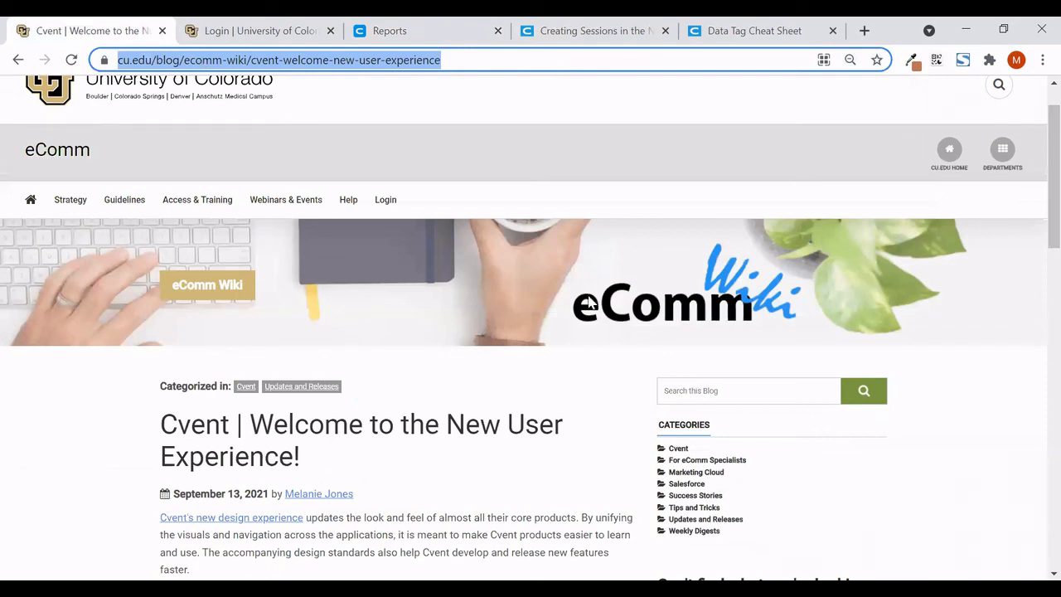
{"action": "left_click", "coordinate": [589, 303]}
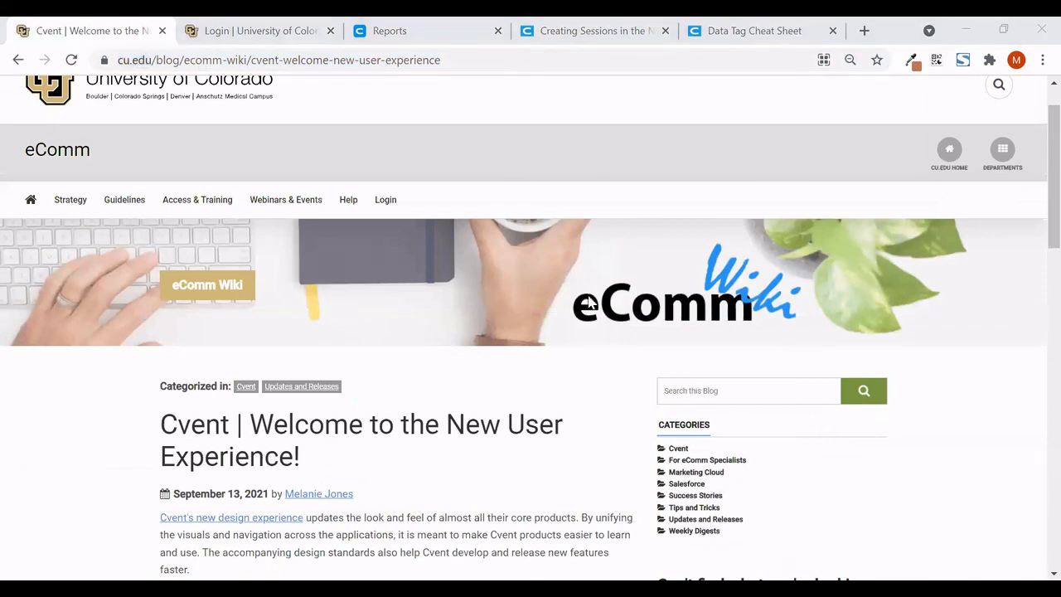
{"action": "scroll", "coordinate": [589, 447], "scroll_direction": "down", "scroll_amount": 4}
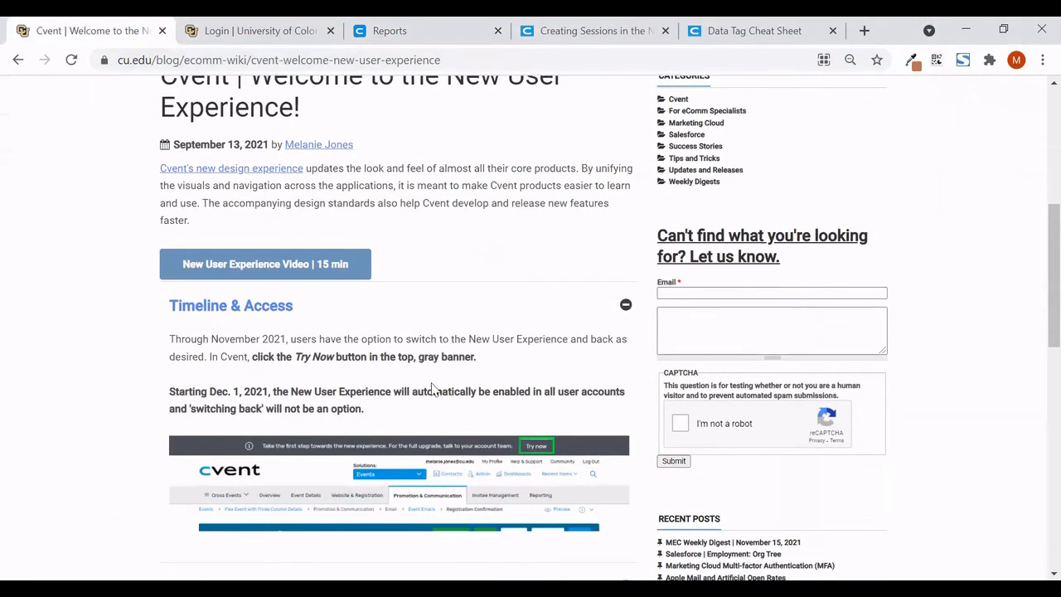
{"action": "left_click", "coordinate": [375, 315]}
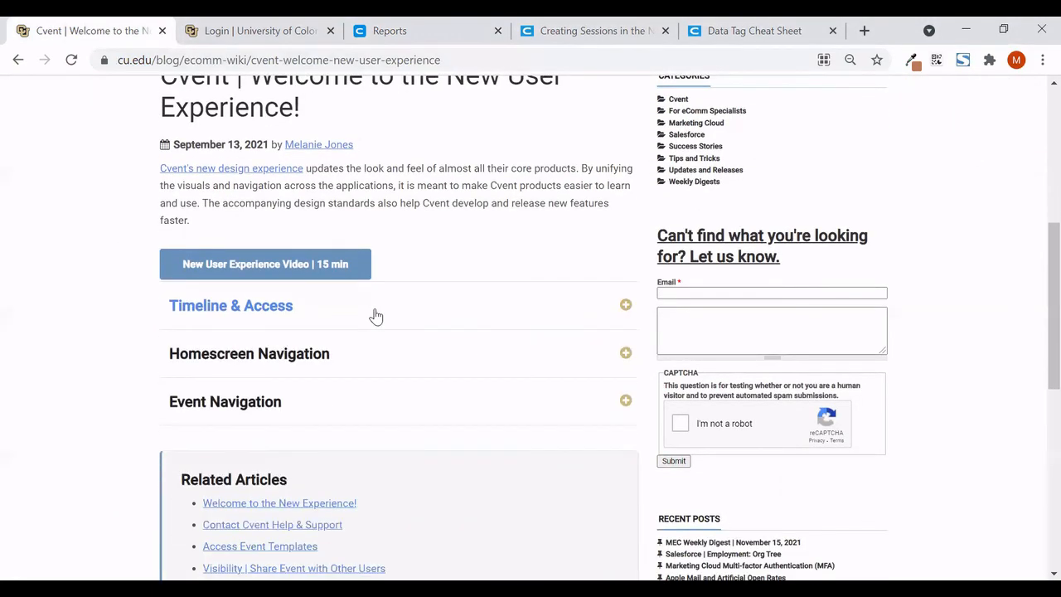
Expand the article's Homescreen Navigation section, review the common actions it describes, and collapse it.
{"action": "scroll", "coordinate": [373, 315], "scroll_direction": "down", "scroll_amount": 1}
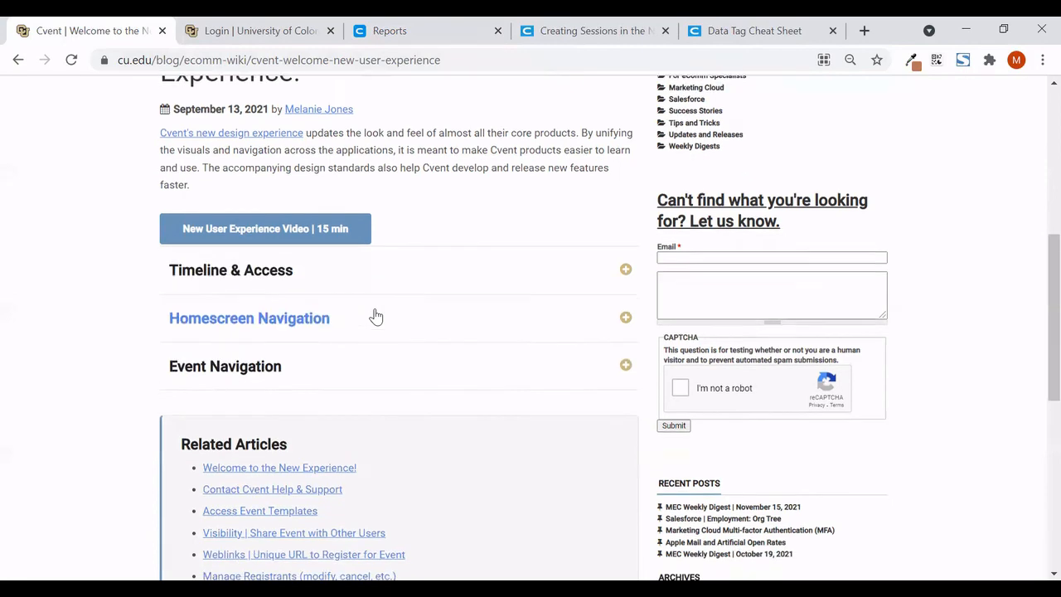
{"action": "left_click", "coordinate": [367, 310]}
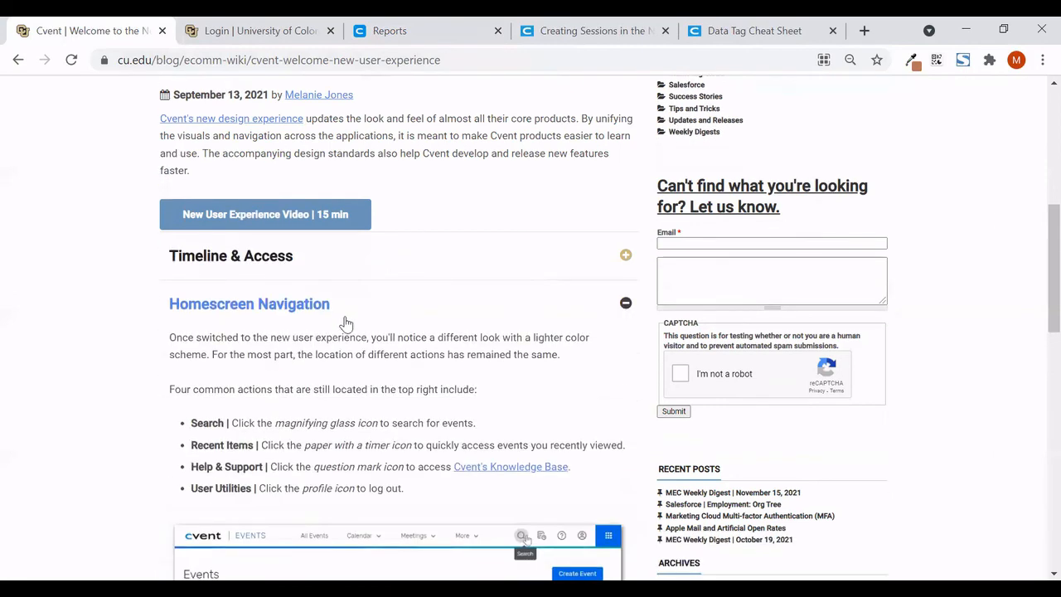
{"action": "scroll", "coordinate": [402, 480], "scroll_direction": "down", "scroll_amount": 2}
{"action": "scroll", "coordinate": [403, 483], "scroll_direction": "up", "scroll_amount": 1}
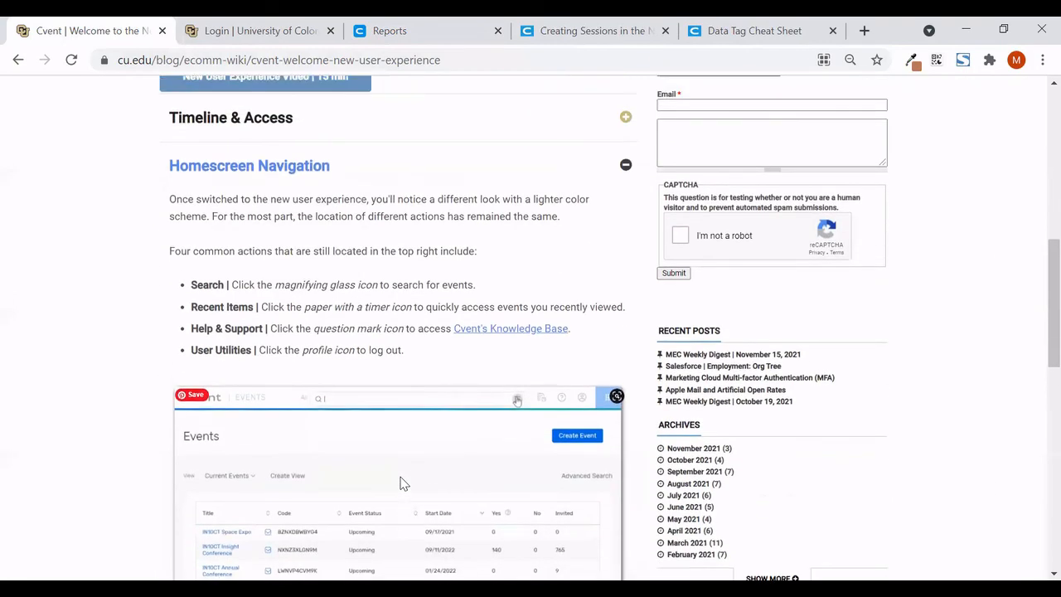
{"action": "left_click", "coordinate": [284, 176]}
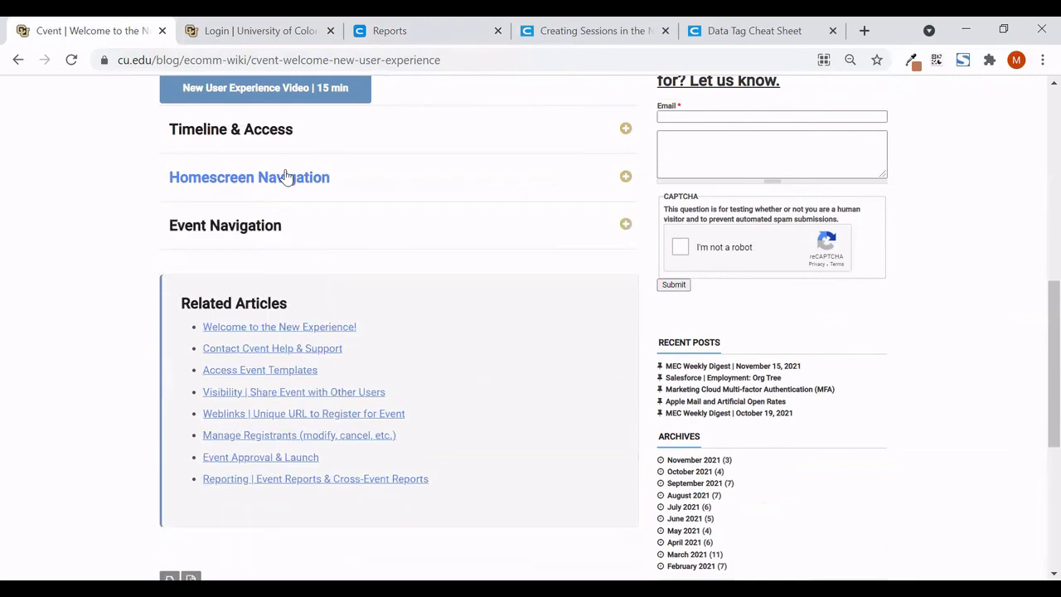
Expand the article's Event Navigation section, read through its key areas from General to Attendees & Reports, and collapse it.
{"action": "left_click", "coordinate": [284, 229]}
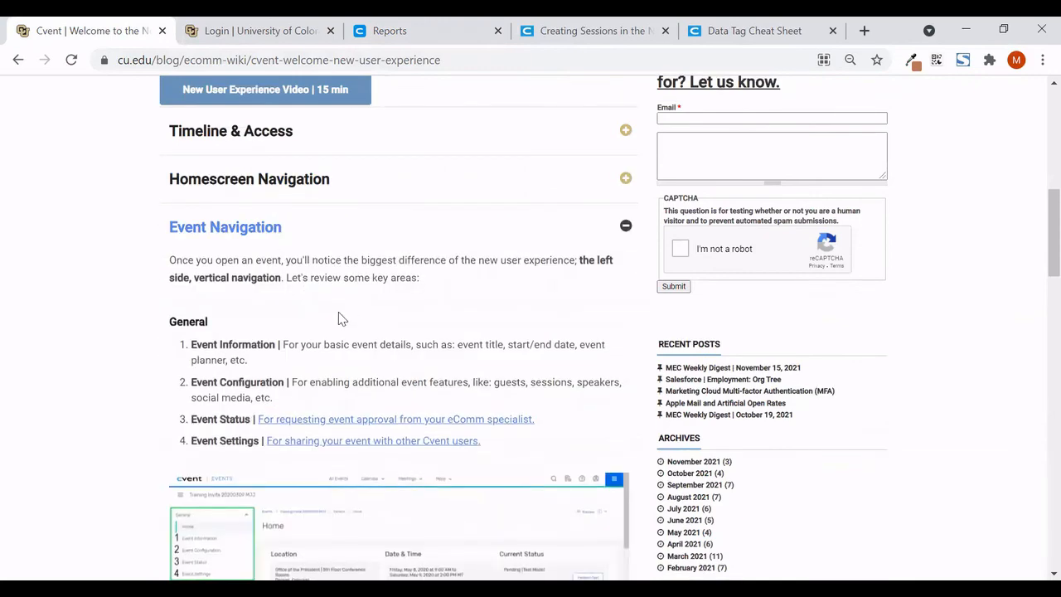
{"action": "scroll", "coordinate": [340, 318], "scroll_direction": "down", "scroll_amount": 1}
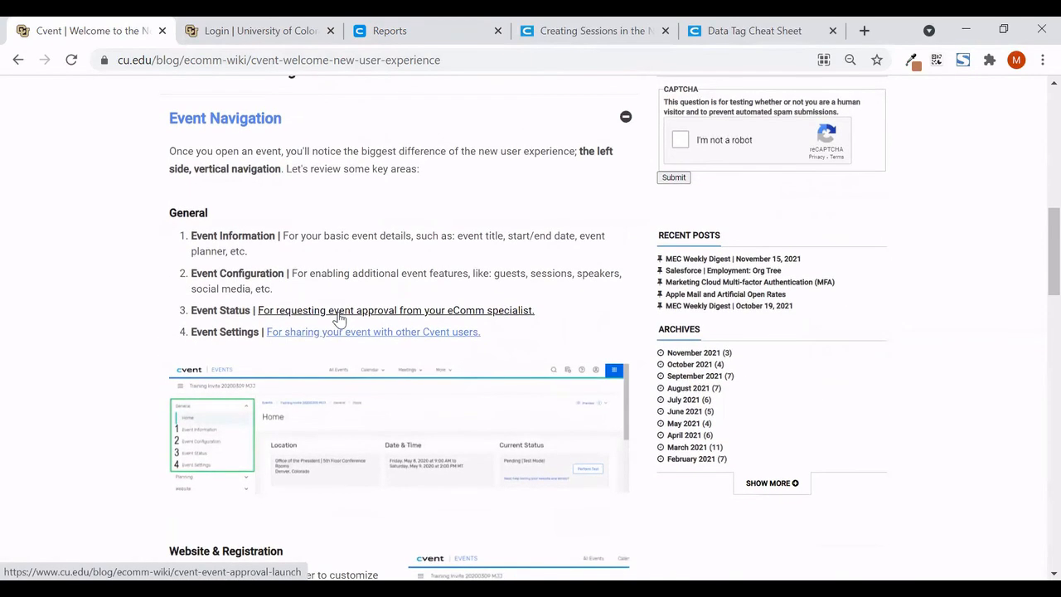
{"action": "scroll", "coordinate": [340, 318], "scroll_direction": "down", "scroll_amount": 3}
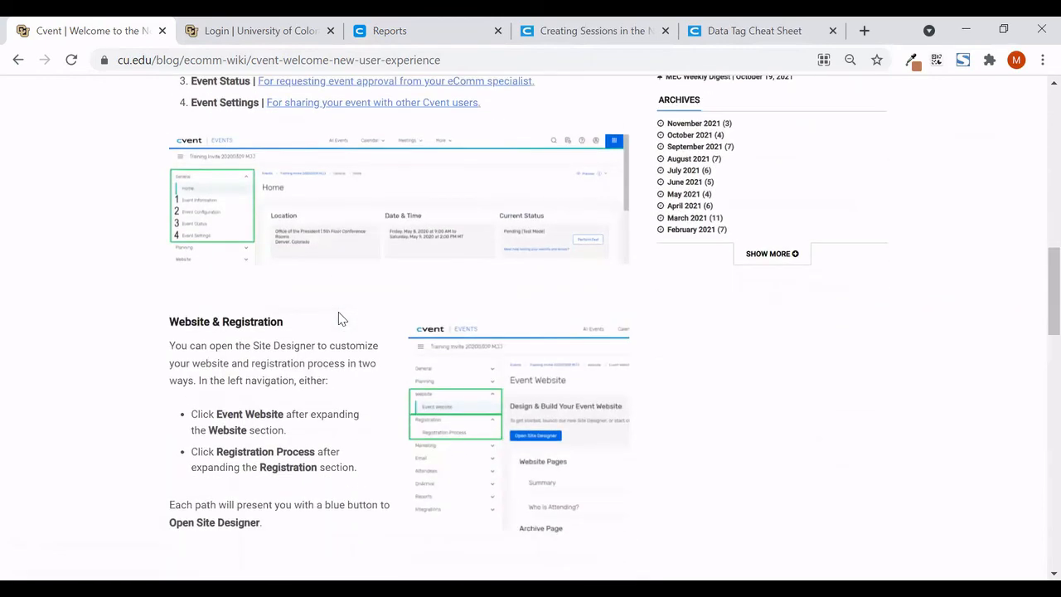
{"action": "scroll", "coordinate": [340, 318], "scroll_direction": "down", "scroll_amount": 2}
{"action": "scroll", "coordinate": [338, 318], "scroll_direction": "down", "scroll_amount": 1}
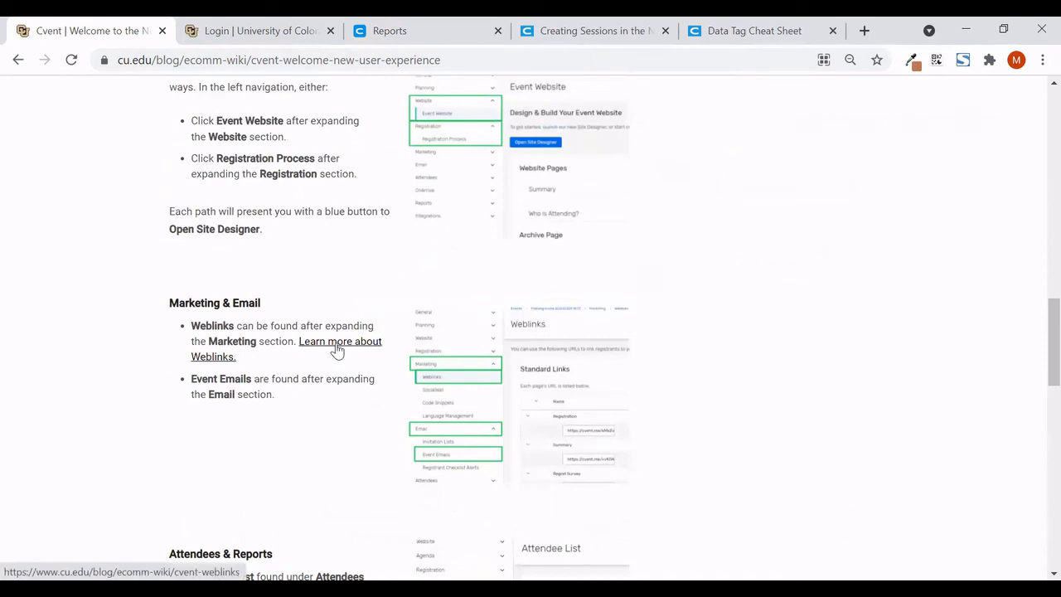
{"action": "scroll", "coordinate": [337, 348], "scroll_direction": "down", "scroll_amount": 4}
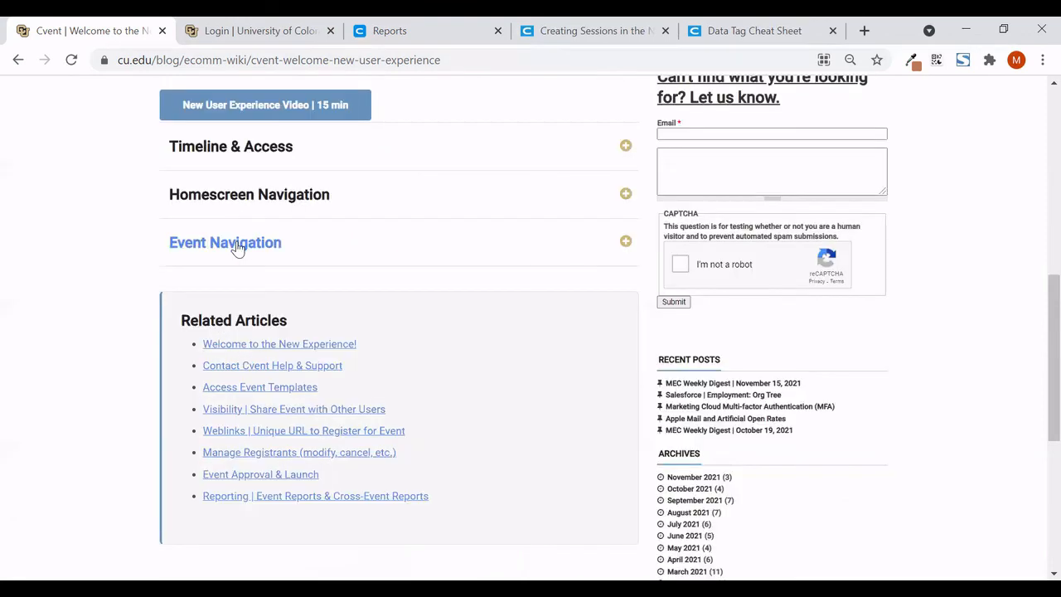
{"action": "scroll", "coordinate": [236, 246], "scroll_direction": "up", "scroll_amount": 3}
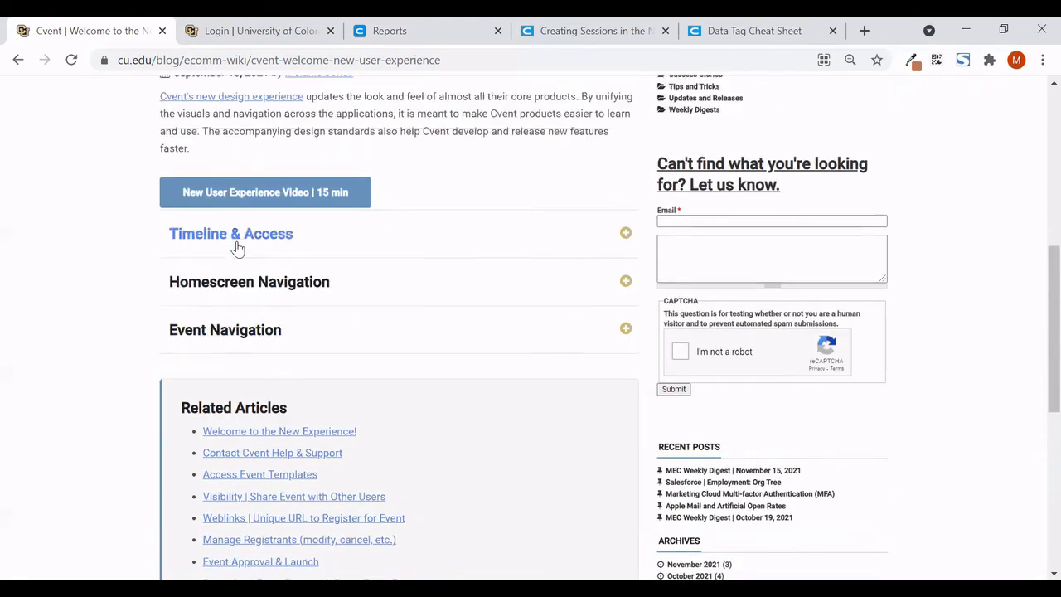